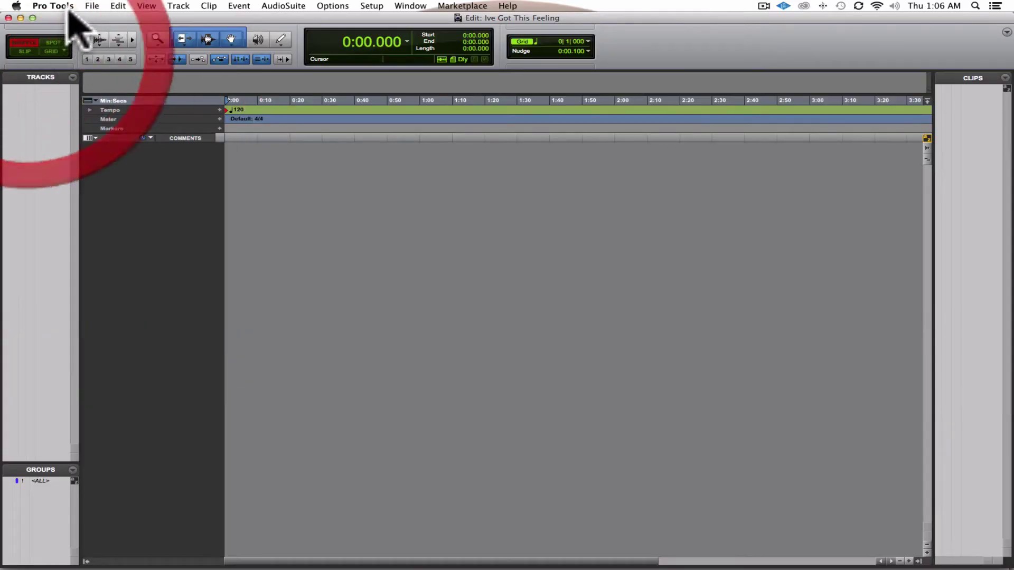
Start an audio import and browse the Downloads folder as a detailed list
{"action": "left_click", "coordinate": [92, 6]}
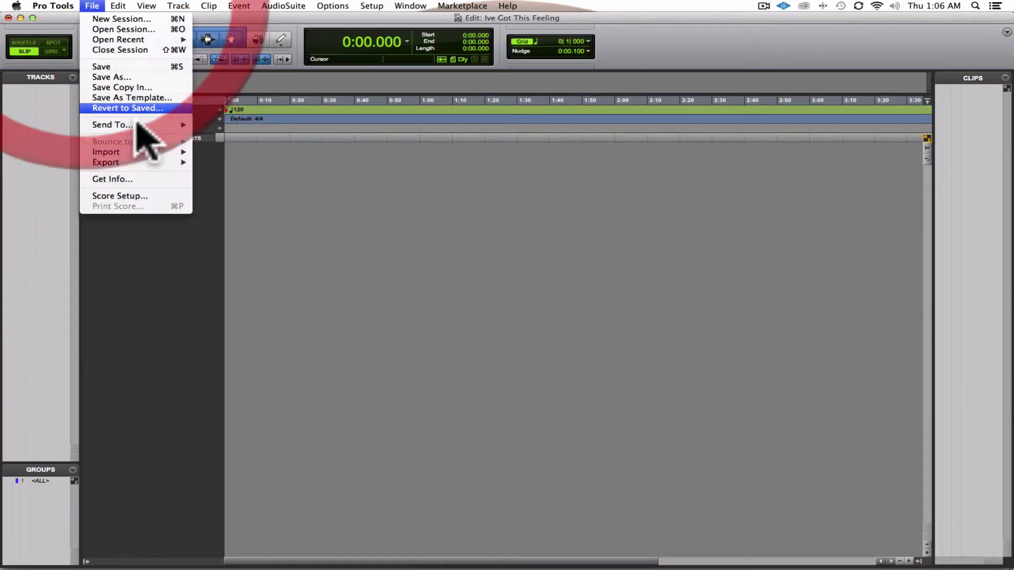
{"action": "mouse_move", "coordinate": [180, 153]}
{"action": "left_click", "coordinate": [218, 169]}
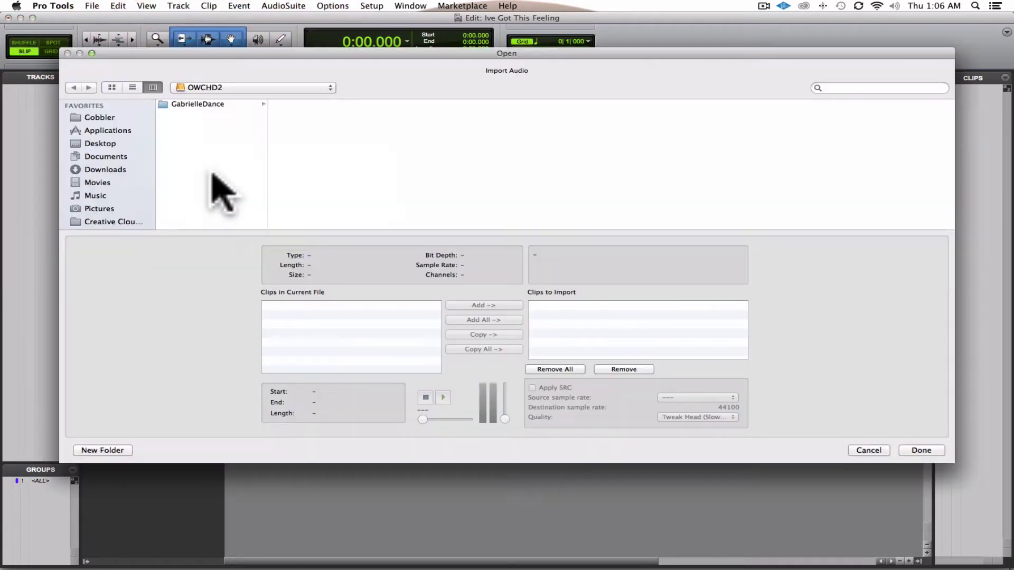
{"action": "left_click", "coordinate": [126, 169]}
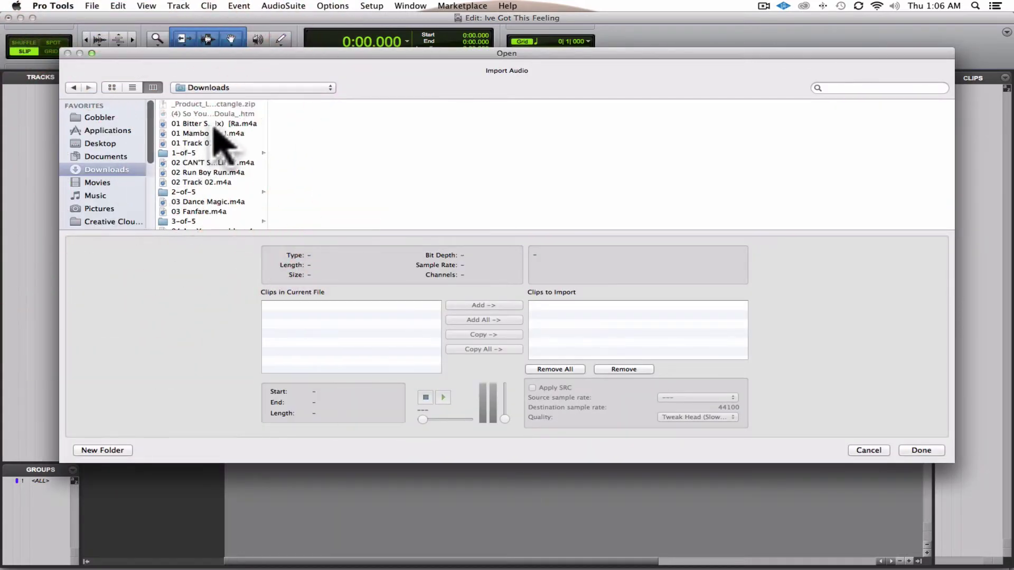
{"action": "left_click", "coordinate": [132, 87]}
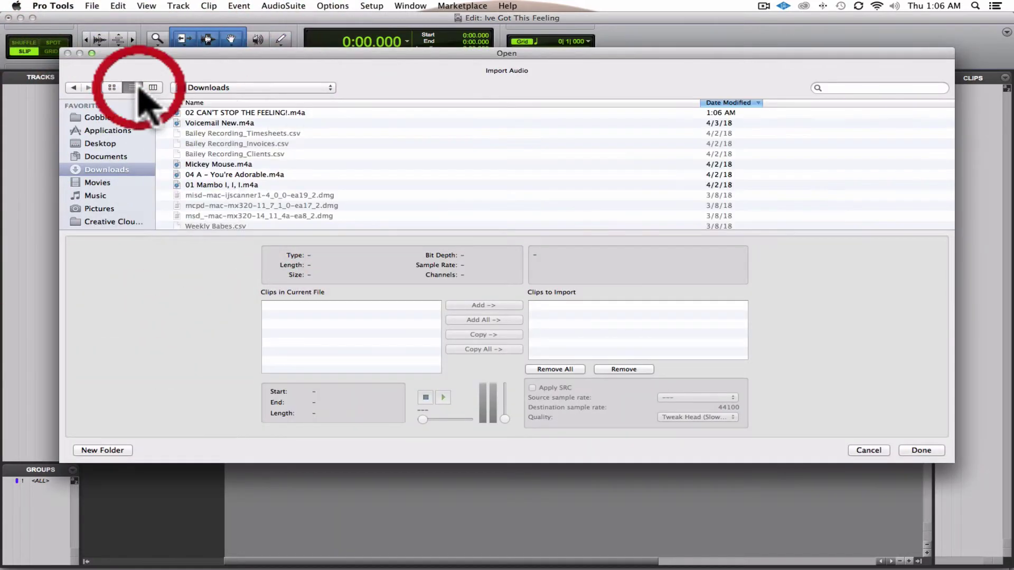
Convert 02 CAN'T STOP THE FEELING!.m4a into the session's Audio Files folder and import it onto a new track
{"action": "left_click", "coordinate": [266, 113]}
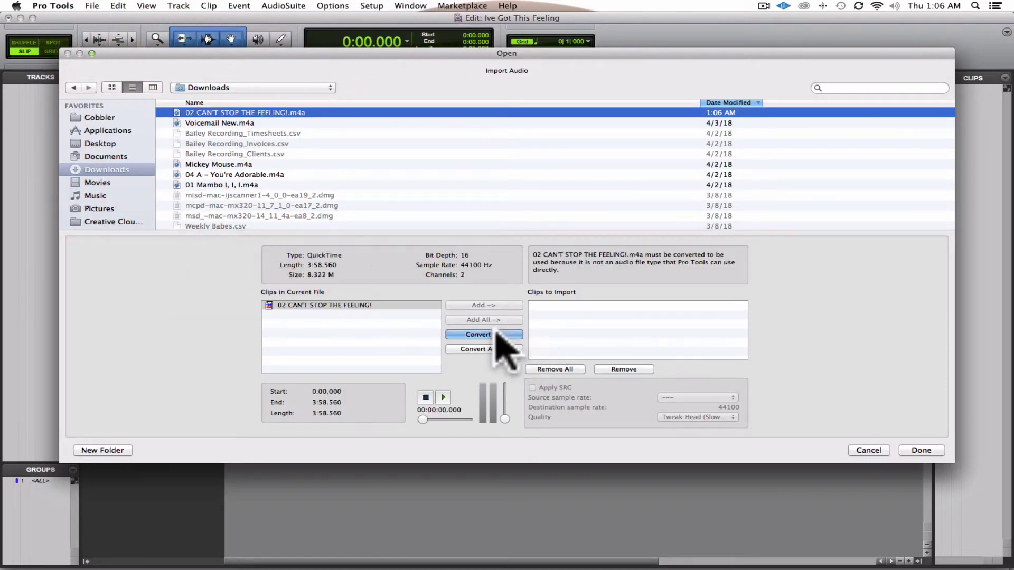
{"action": "left_click", "coordinate": [499, 335]}
{"action": "left_click", "coordinate": [921, 450]}
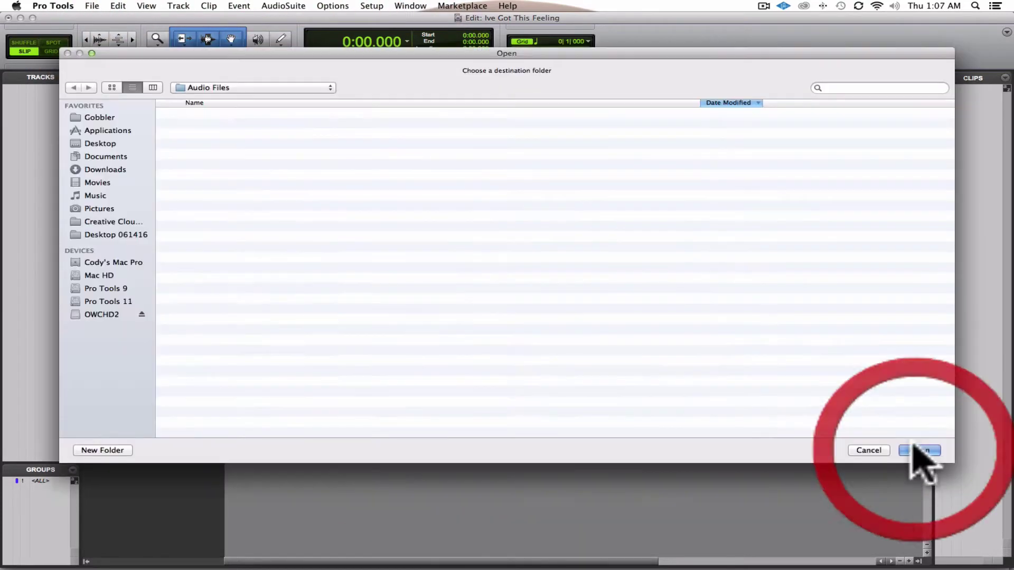
{"action": "left_click", "coordinate": [922, 450]}
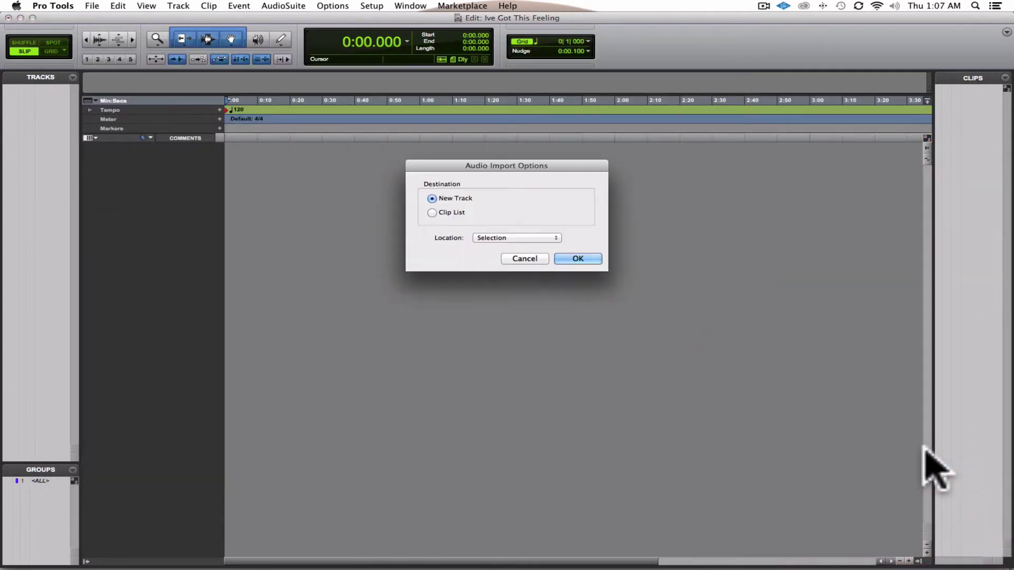
{"action": "key", "text": "Return"}
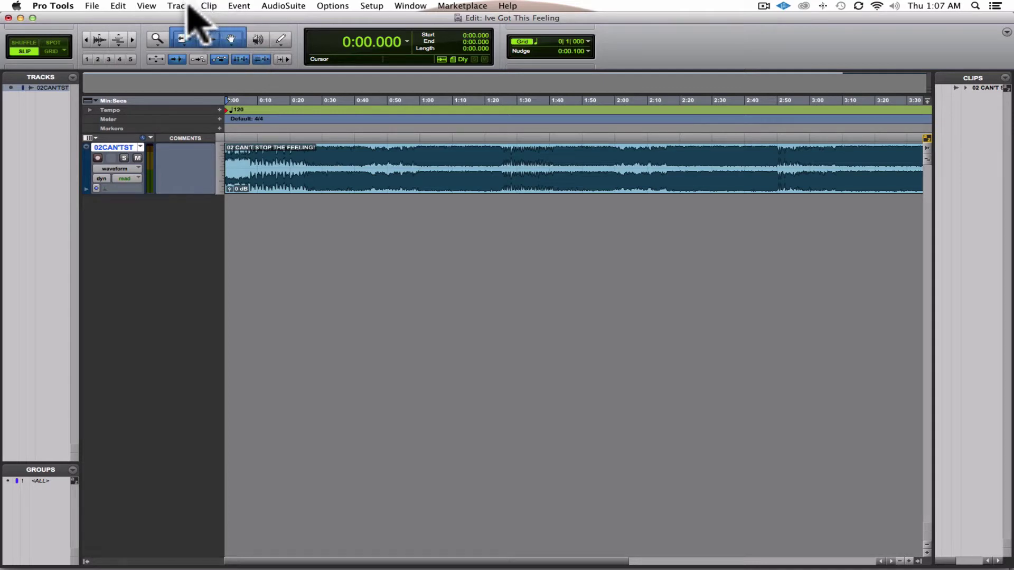
Create one new stereo master fader track
{"action": "key", "text": "super"}
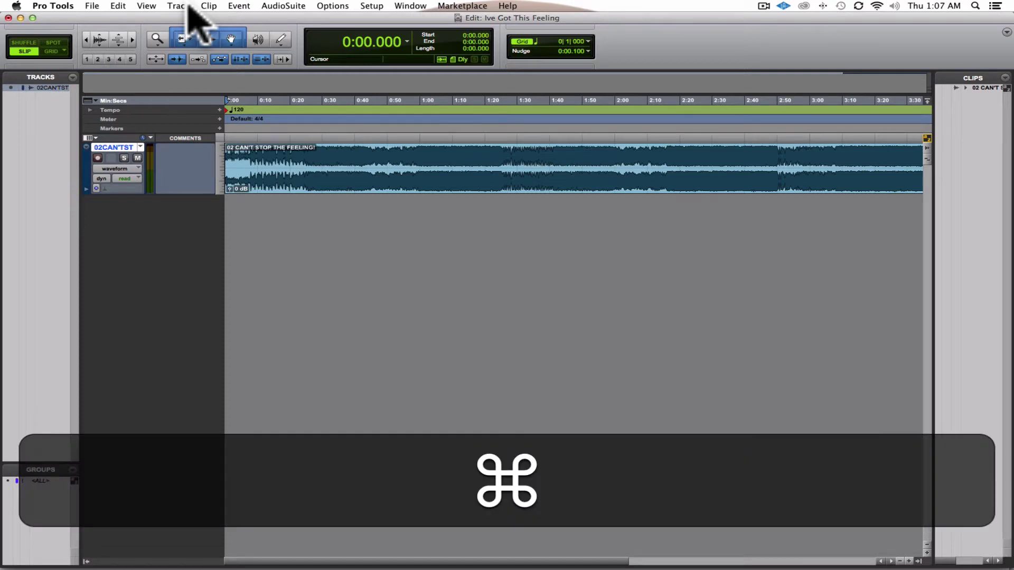
{"action": "key", "text": "shift+super+n"}
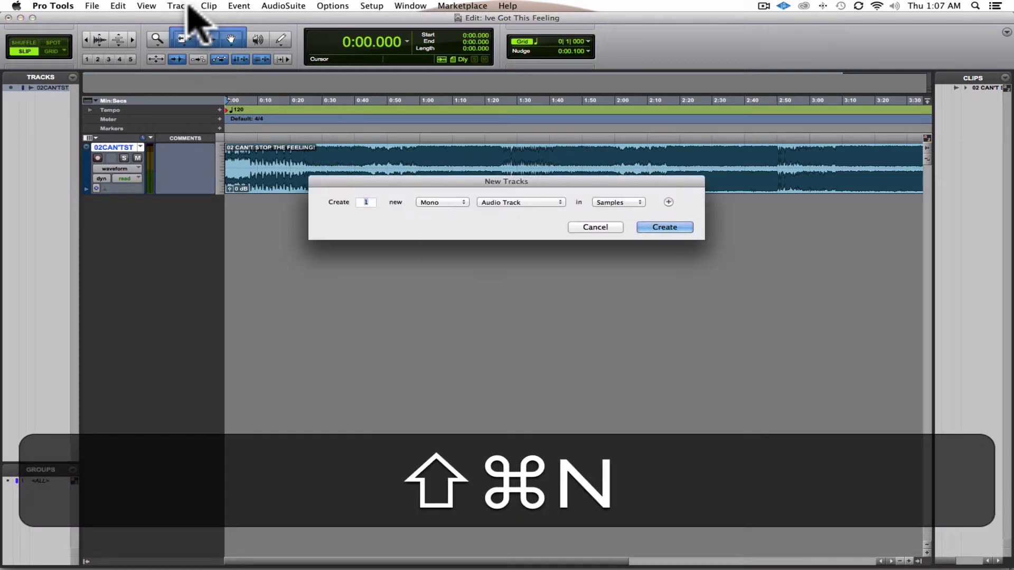
{"action": "left_click", "coordinate": [440, 205]}
{"action": "left_click", "coordinate": [442, 211]}
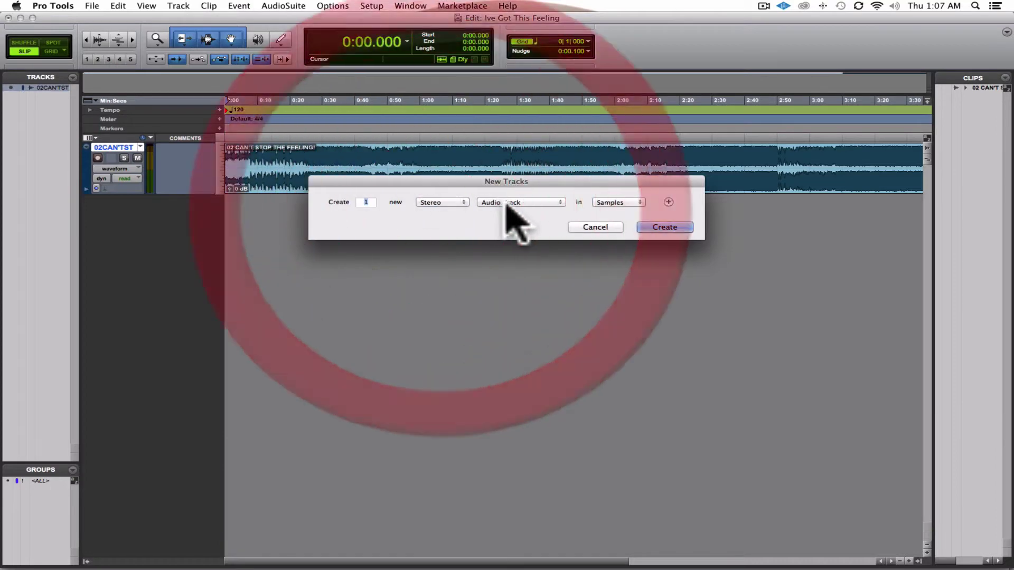
{"action": "left_click", "coordinate": [518, 202]}
{"action": "left_click", "coordinate": [517, 216]}
{"action": "left_click", "coordinate": [665, 227]}
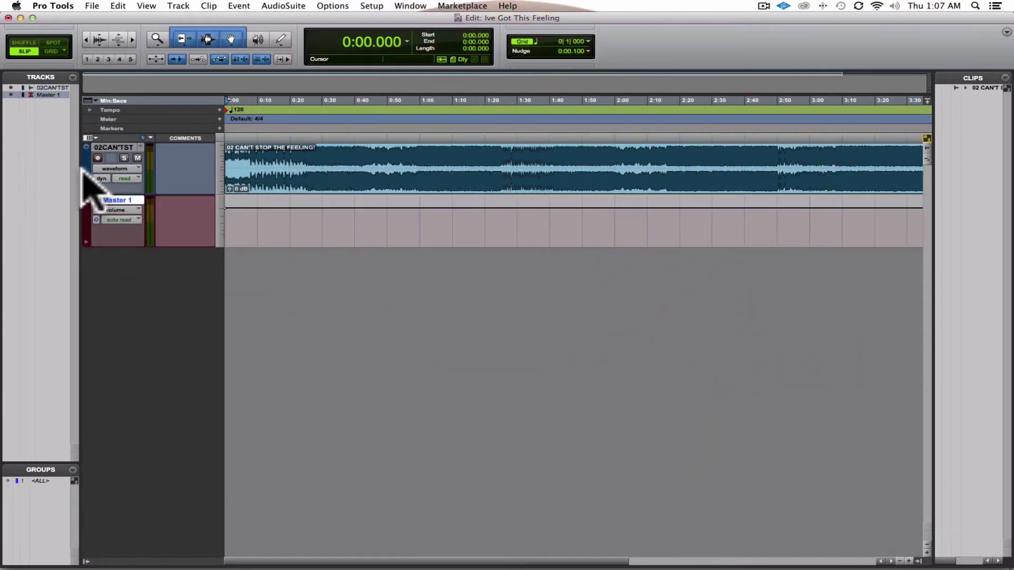
Create one new stereo audio track in samples
{"action": "key", "text": "shift+super+n"}
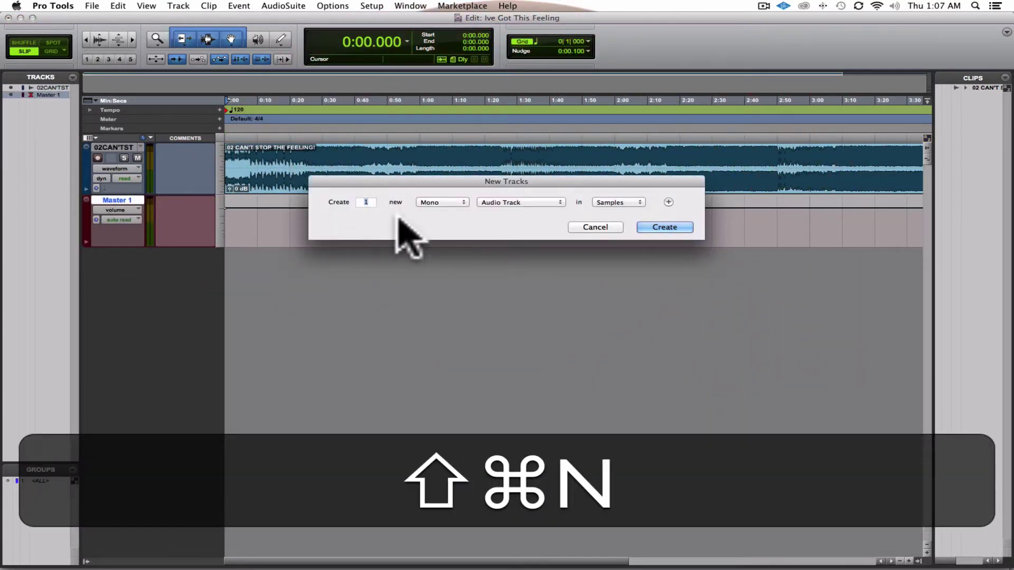
{"action": "left_click", "coordinate": [441, 203]}
{"action": "left_click", "coordinate": [442, 212]}
{"action": "left_click", "coordinate": [512, 205]}
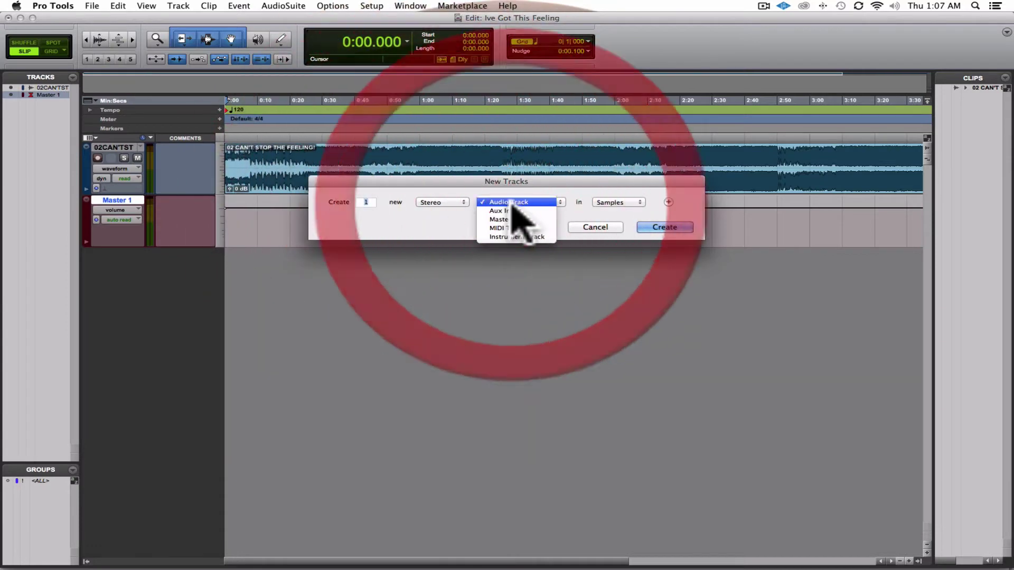
{"action": "left_click", "coordinate": [514, 200]}
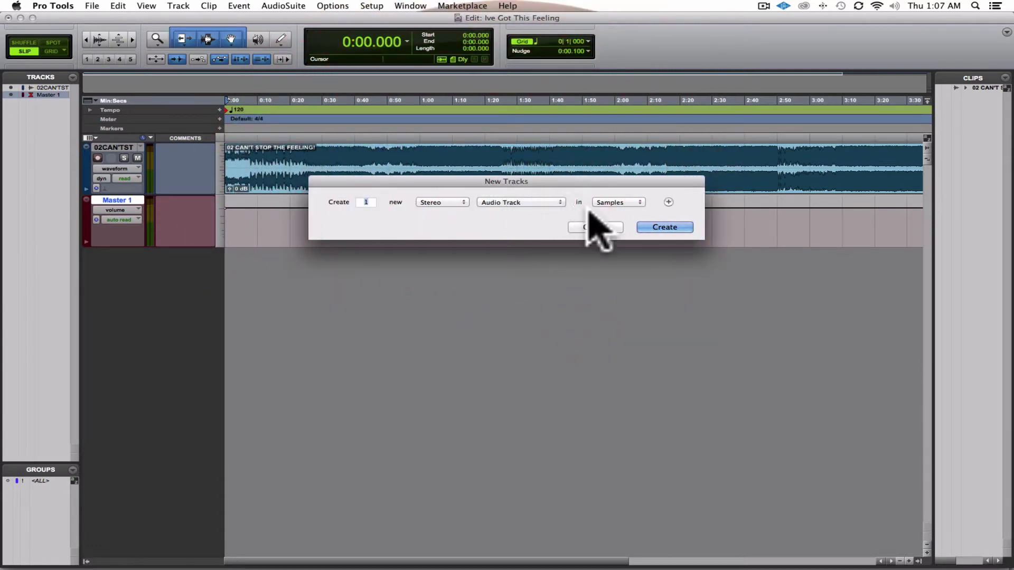
{"action": "left_click", "coordinate": [677, 230]}
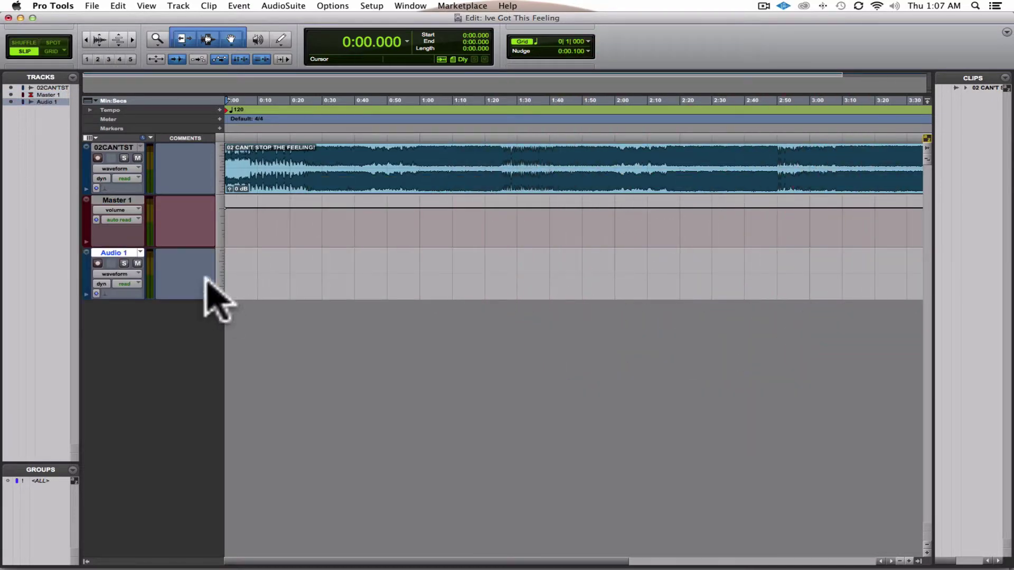
Move the new empty audio track above the song track and rename it FINAL
{"action": "left_click_drag", "start_coordinate": [118, 247], "coordinate": [118, 114]}
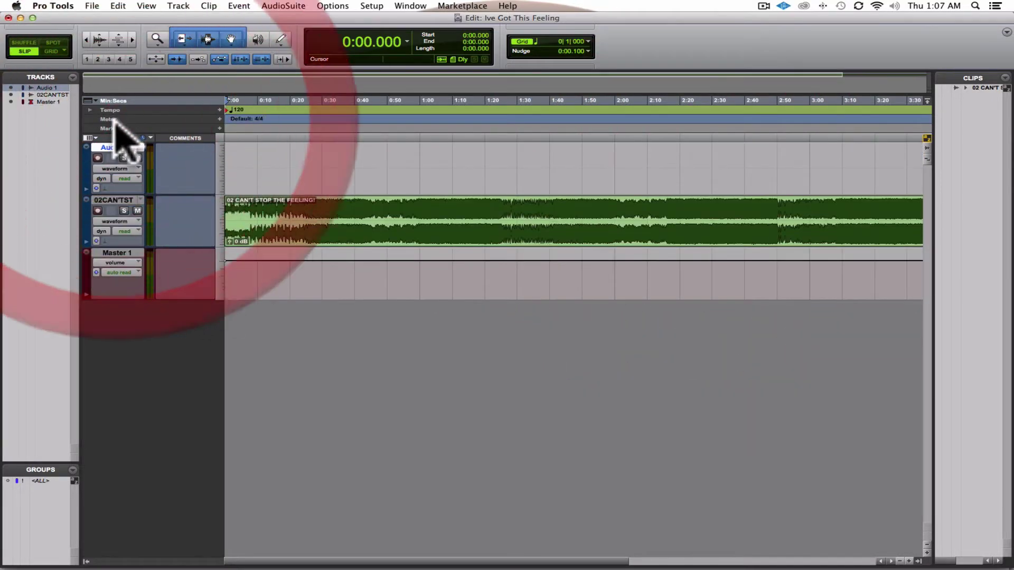
{"action": "double_click", "coordinate": [121, 150]}
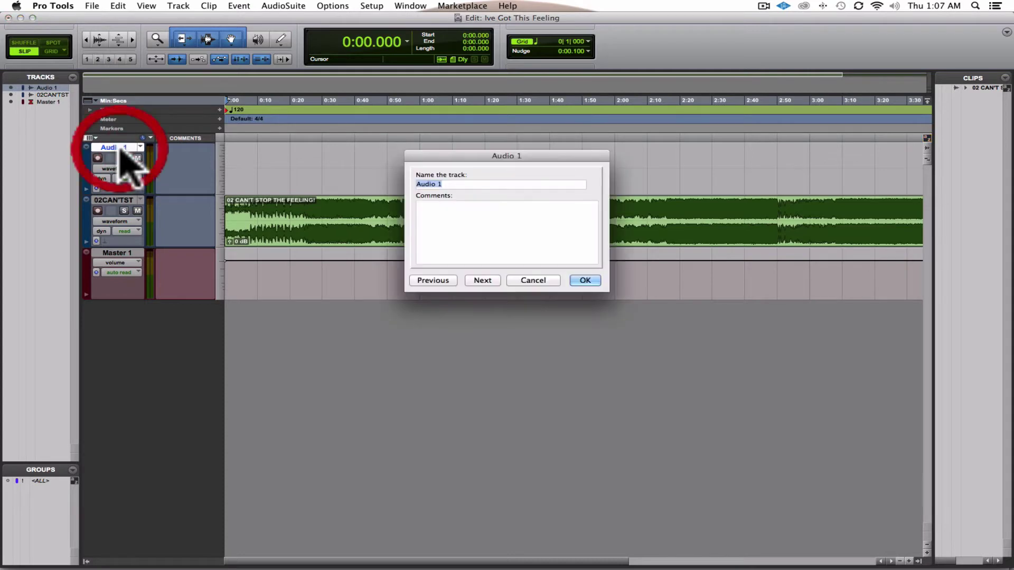
{"action": "type", "text": "FINAL"}
{"action": "key", "text": "Return"}
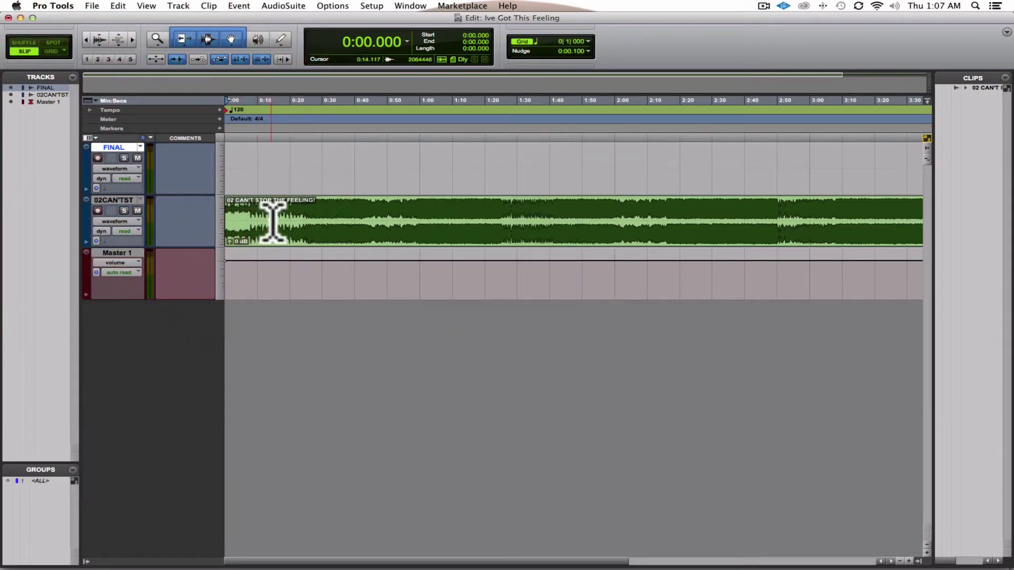
{"action": "key", "text": "Return"}
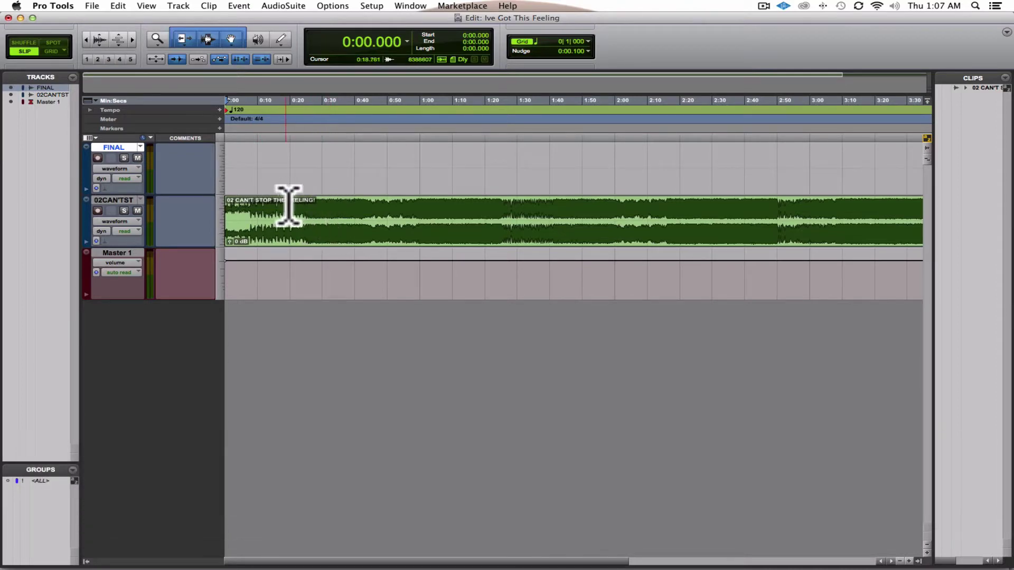
Read the client's emailed cut and fade instructions, and return to the start of the session
{"action": "mouse_move", "coordinate": [270, 566]}
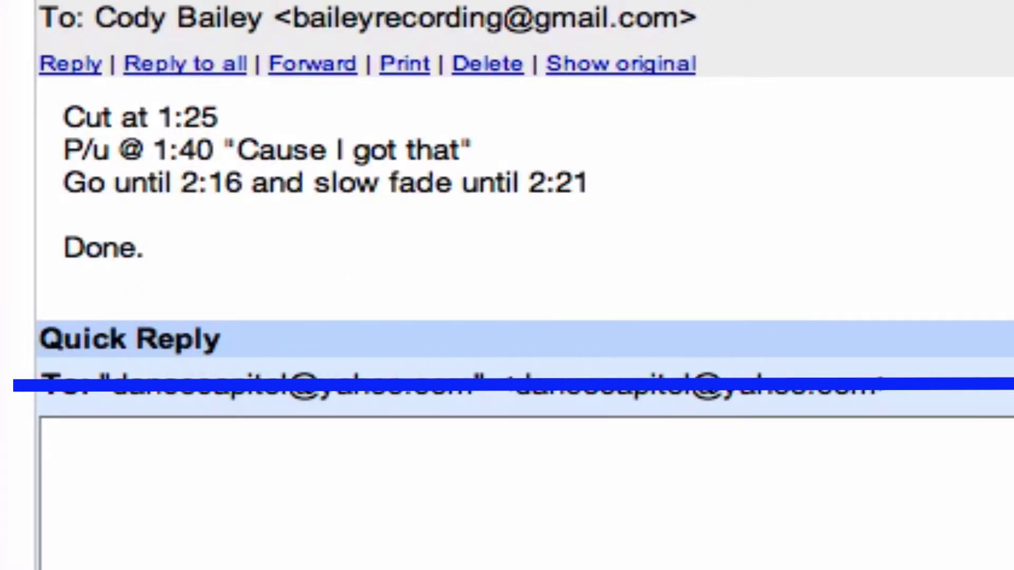
{"action": "left_click", "coordinate": [375, 544]}
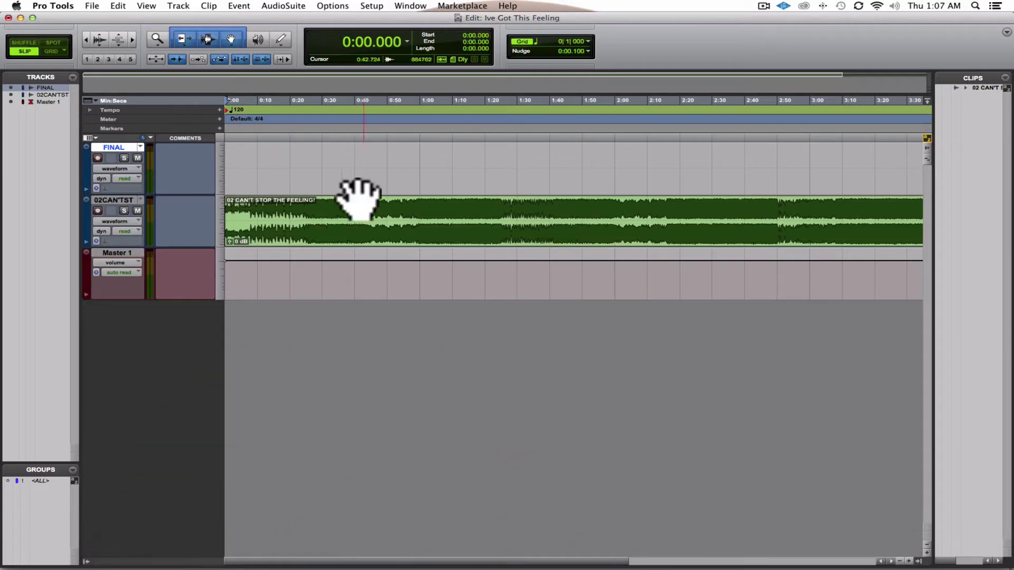
{"action": "key", "text": "Return"}
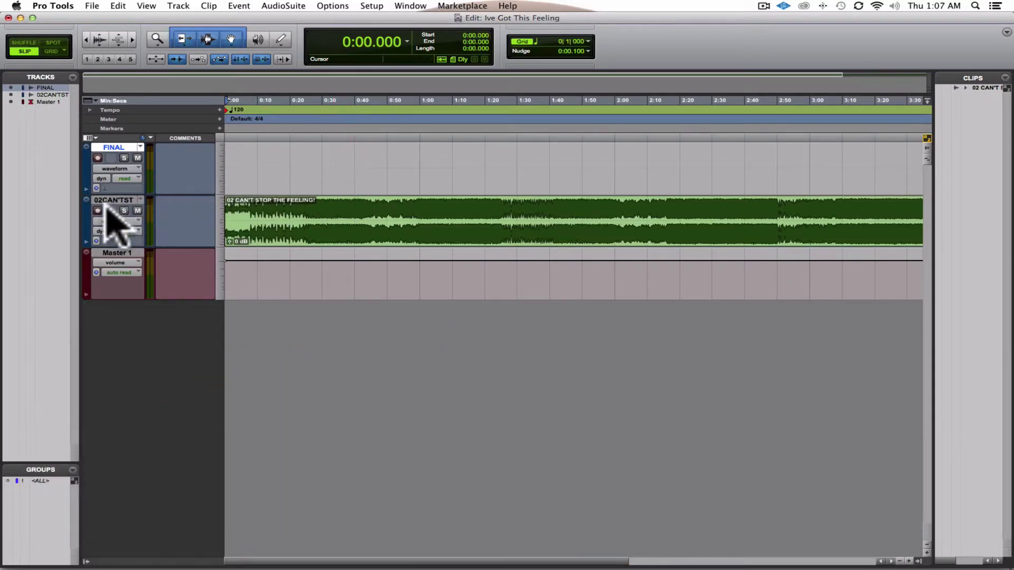
Audition the song briefly from the start and from about 1:20, examining the waveform leading into the 1:25 cut
{"action": "key", "text": "space"}
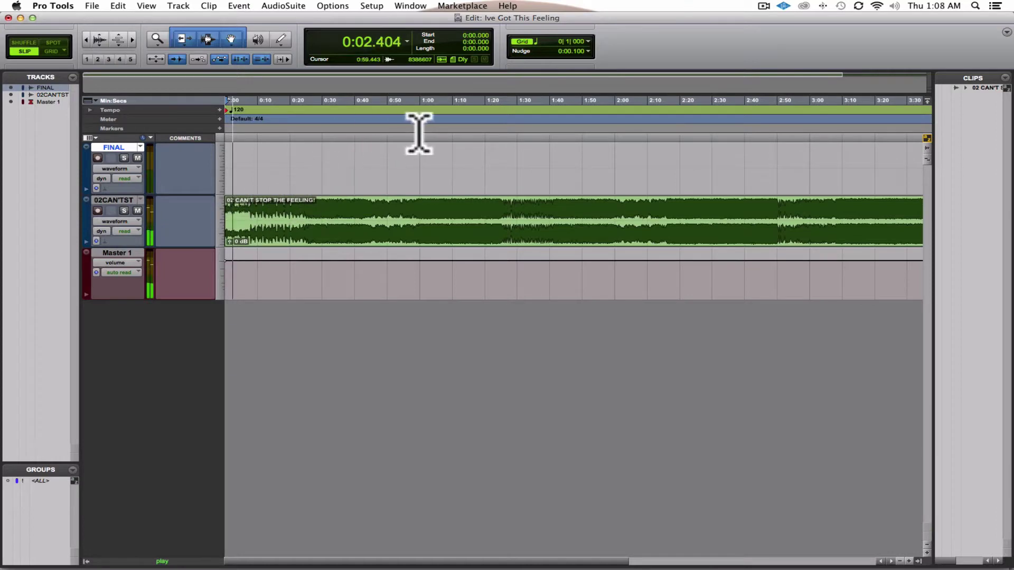
{"action": "key", "text": "space"}
{"action": "left_click", "coordinate": [484, 144]}
{"action": "key", "text": "space"}
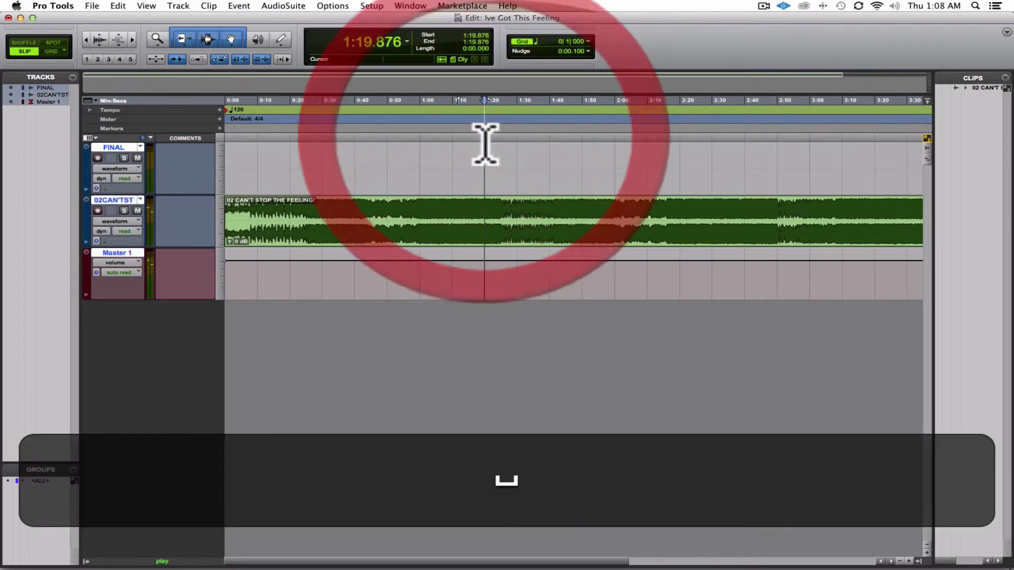
{"action": "key", "text": "super+bracketright"}
{"action": "key", "text": "super+bracketright"}
{"action": "key", "text": "super+bracketright"}
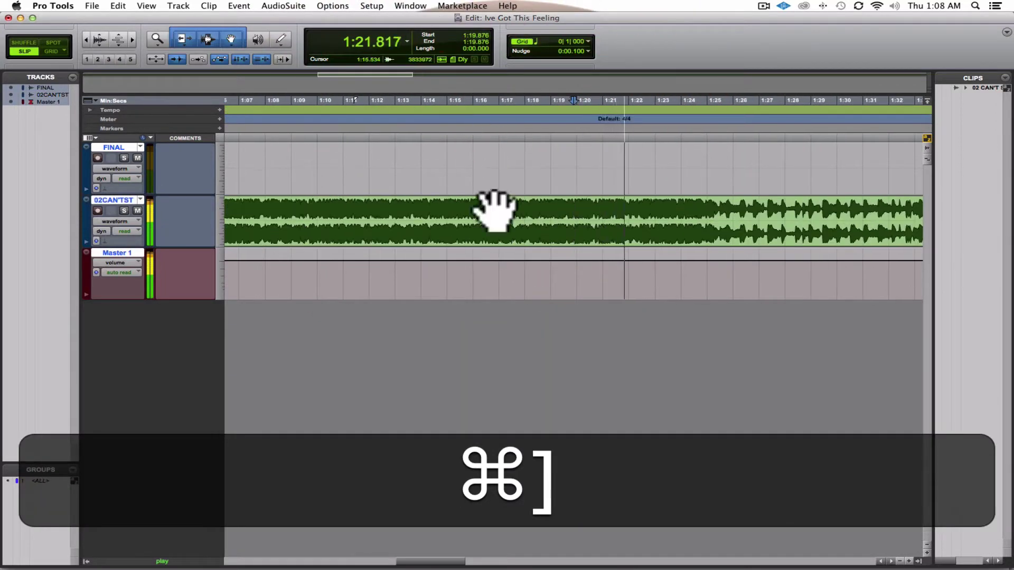
{"action": "scroll", "coordinate": [494, 211], "scroll_direction": "right", "scroll_amount": 5}
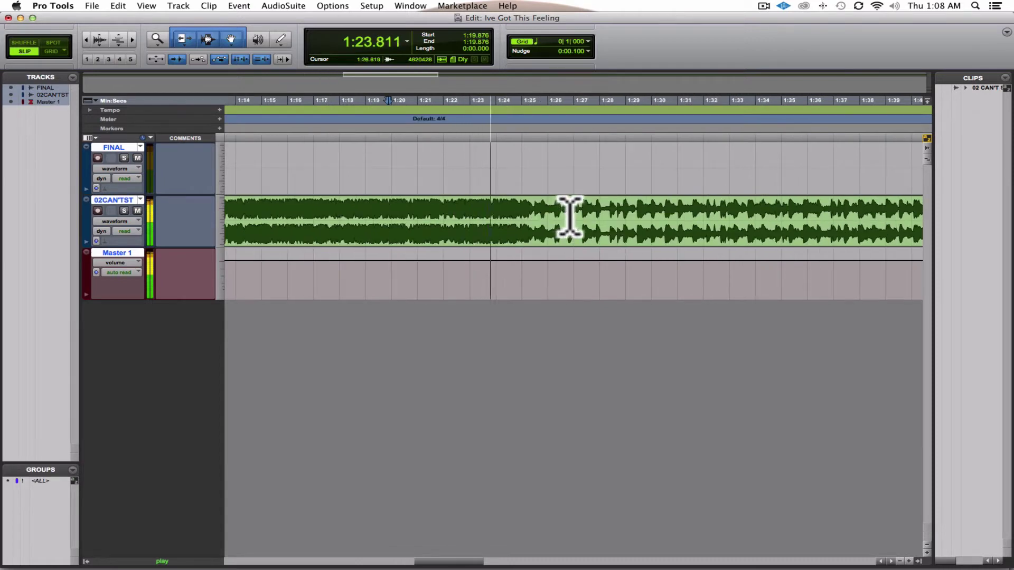
{"action": "key", "text": "space"}
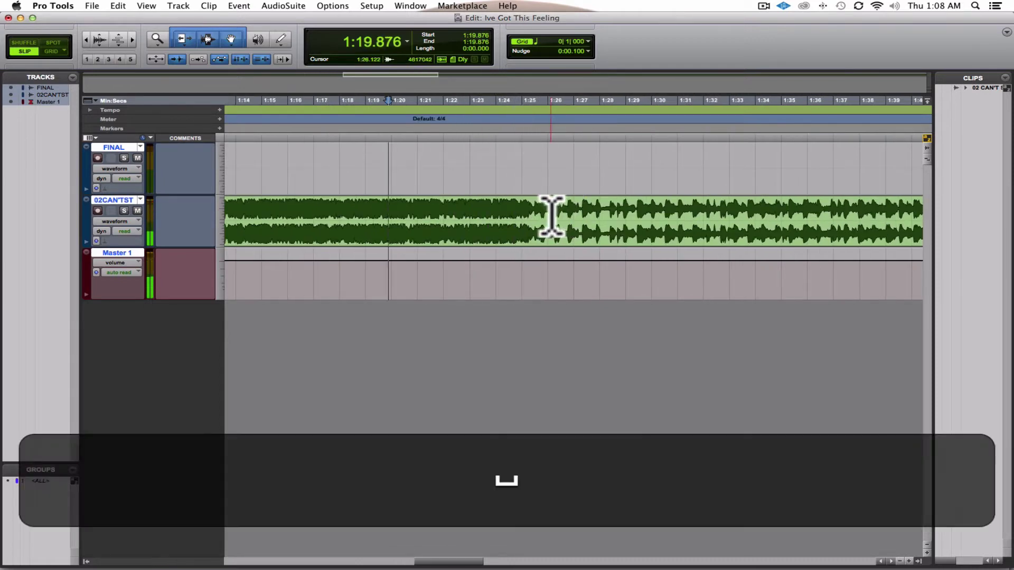
Examine the song's waveform closely around 1:24.4 and audition it from about 1:22.8
{"action": "left_click", "coordinate": [515, 212]}
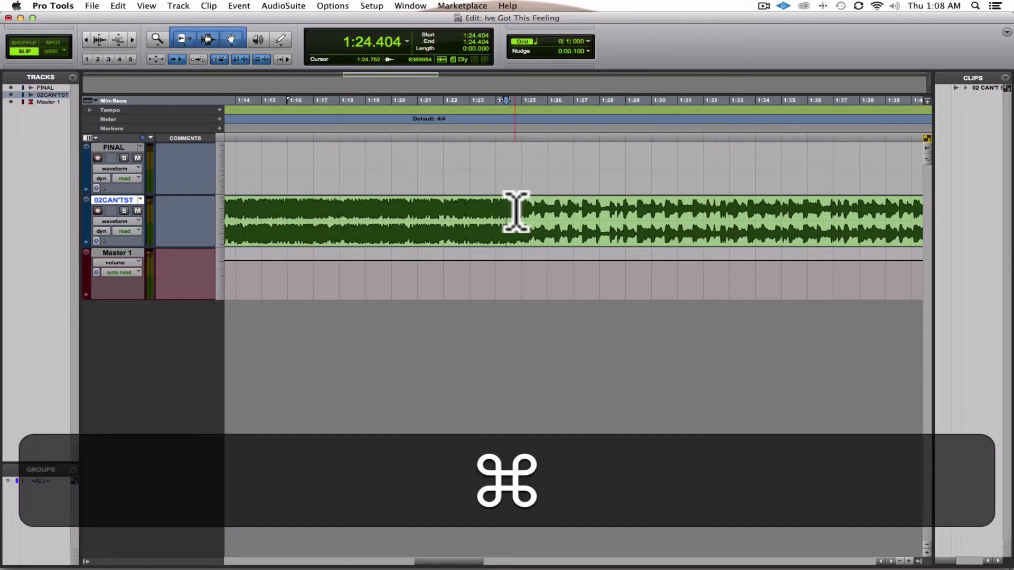
{"action": "key", "text": "super+bracketright"}
{"action": "key", "text": "super+bracketright"}
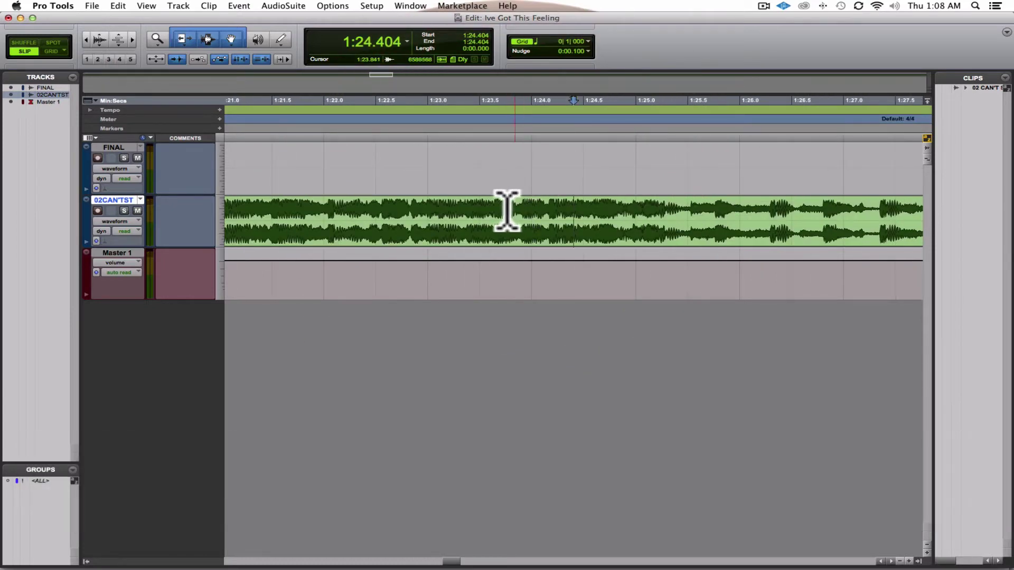
{"action": "left_click", "coordinate": [408, 207]}
{"action": "key", "text": "space"}
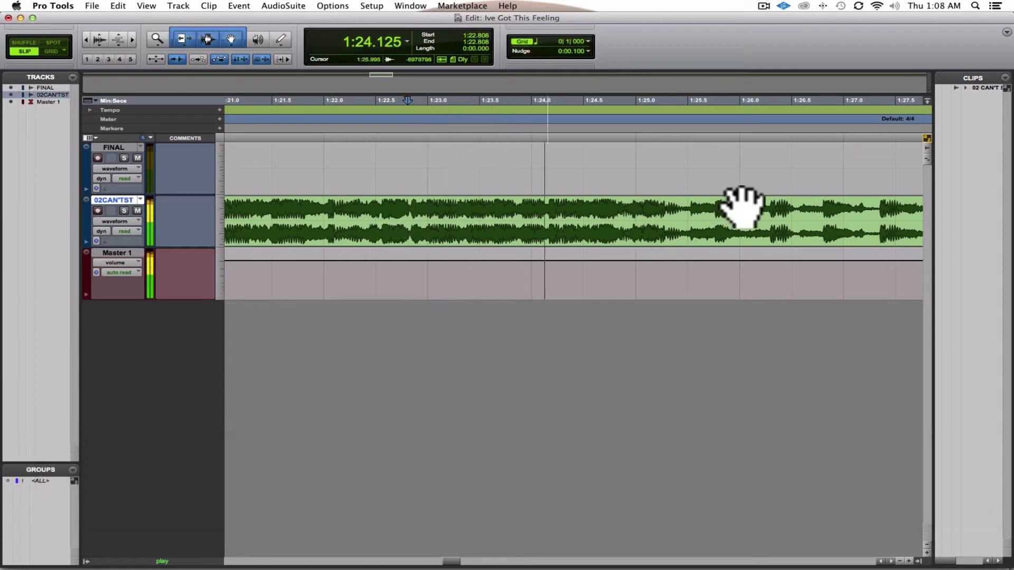
{"action": "key", "text": "space"}
Audition the song between about 1:24.9 and 1:25.1 to locate the cut point
{"action": "left_click", "coordinate": [625, 205]}
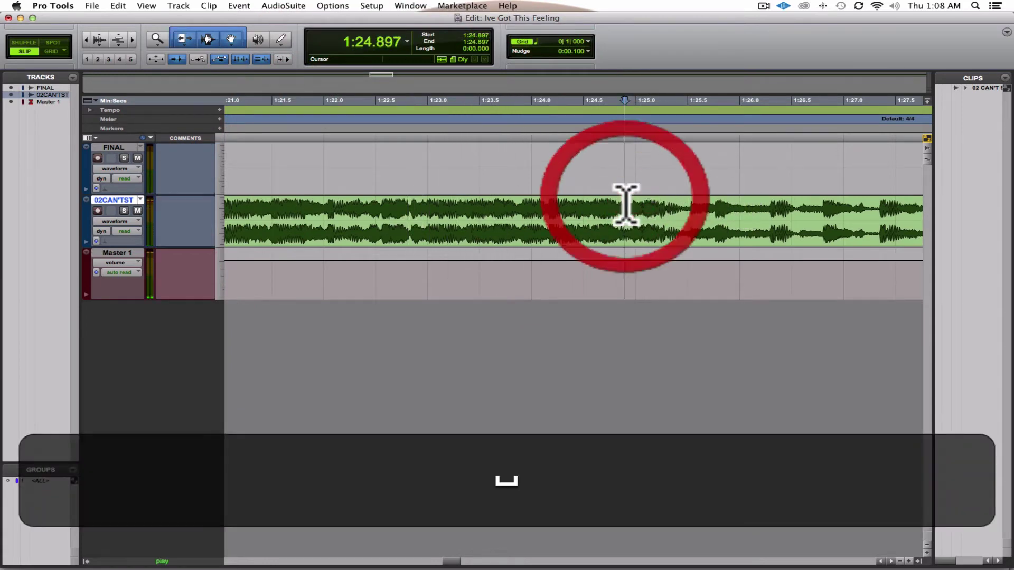
{"action": "key", "text": "space"}
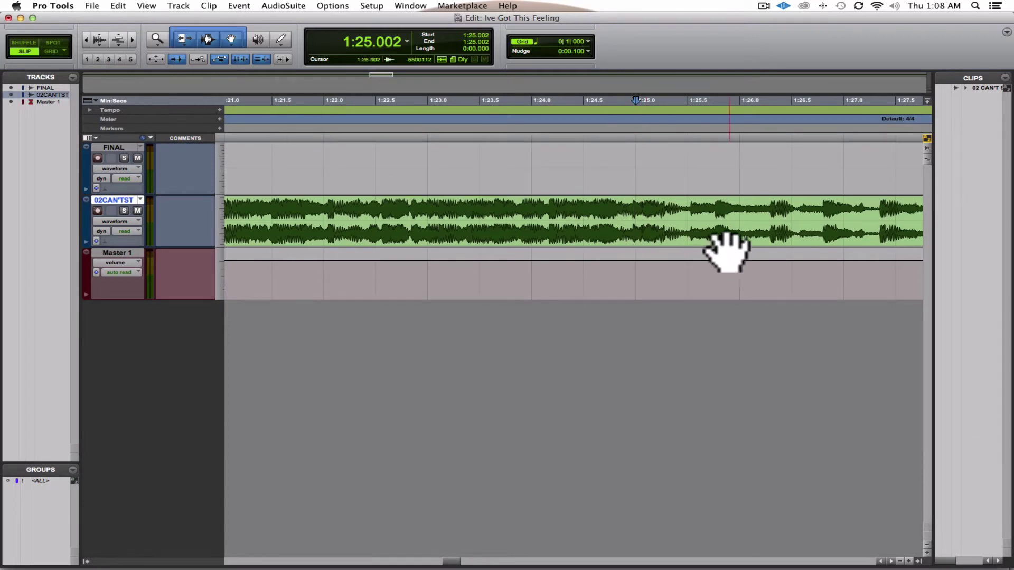
{"action": "key", "text": "Tab"}
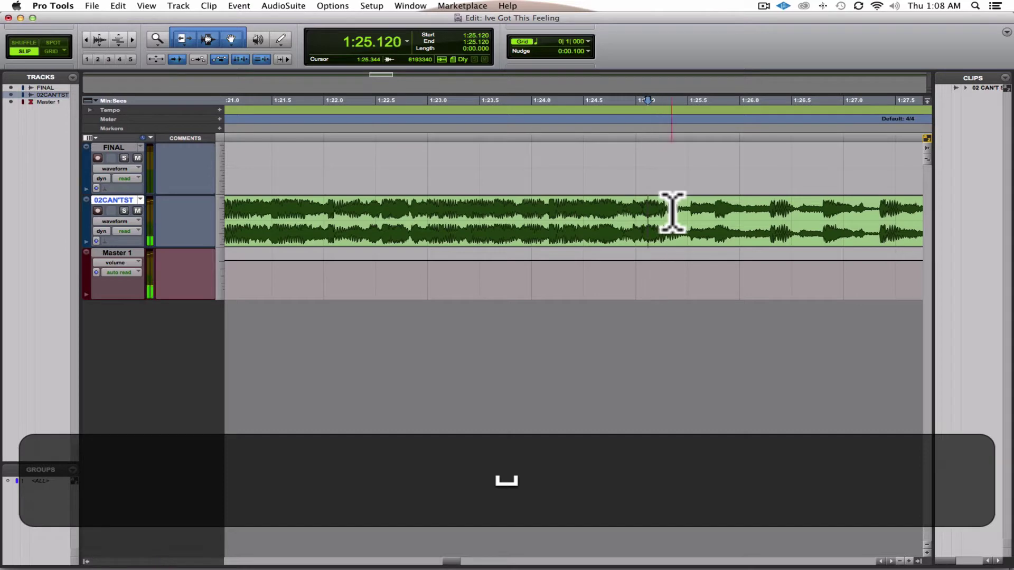
{"action": "key", "text": "space"}
{"action": "left_click", "coordinate": [622, 205]}
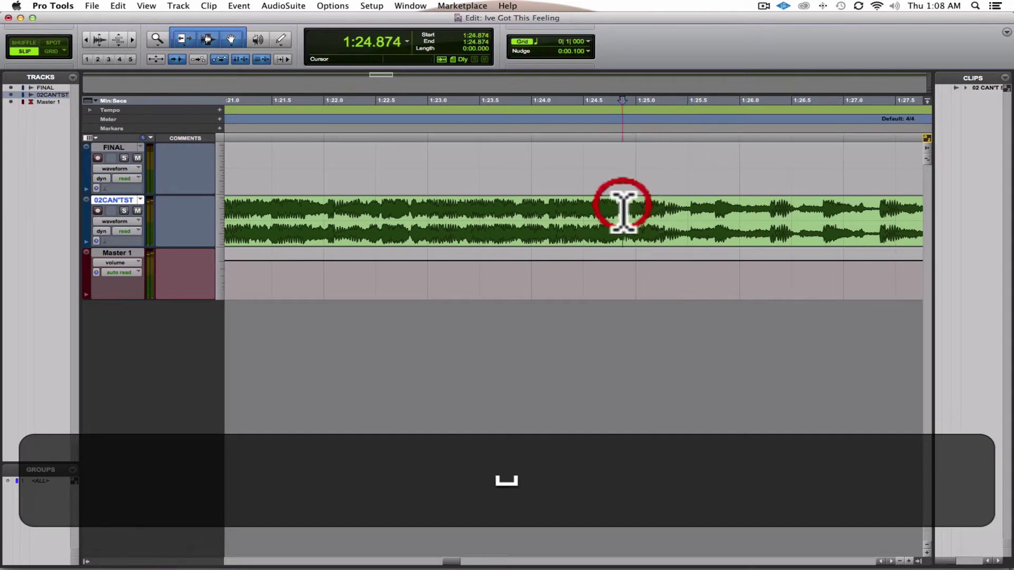
Enlarge the song track's height and bring the waveform around 1:24.3 into close view
{"action": "left_click", "coordinate": [212, 217]}
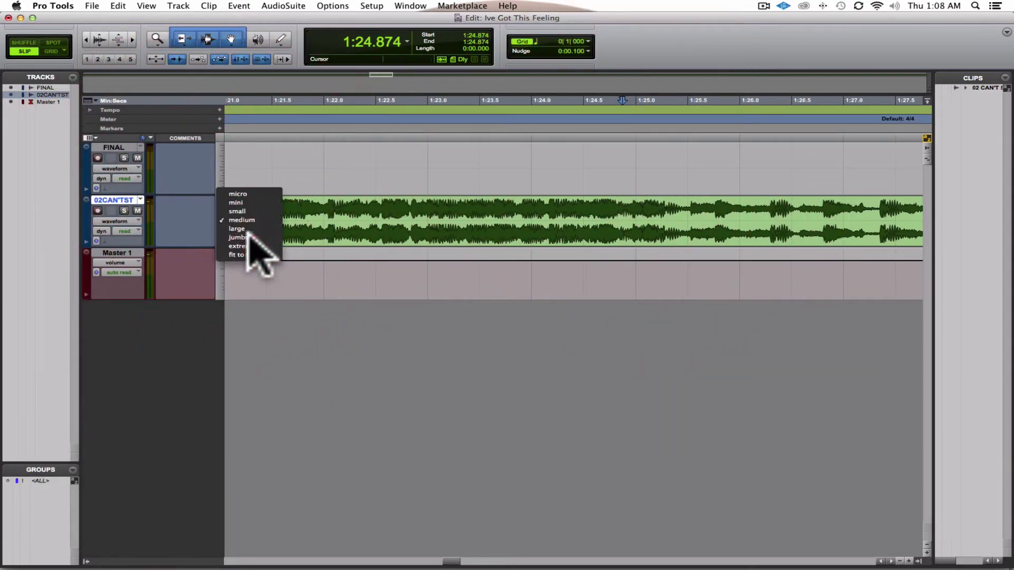
{"action": "left_click", "coordinate": [255, 249]}
{"action": "left_click", "coordinate": [568, 228]}
{"action": "key", "text": "super+bracketright"}
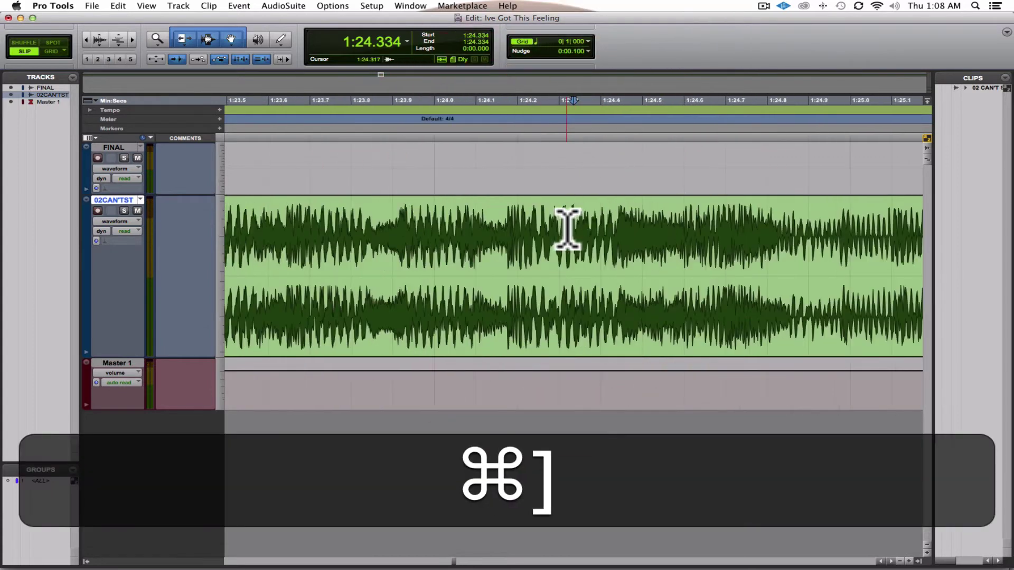
Audition the song from about 1:24.1 and repeatedly from 1:24.9, following the waveform into the 1:25 cut
{"action": "left_click", "coordinate": [483, 227]}
{"action": "key", "text": "space"}
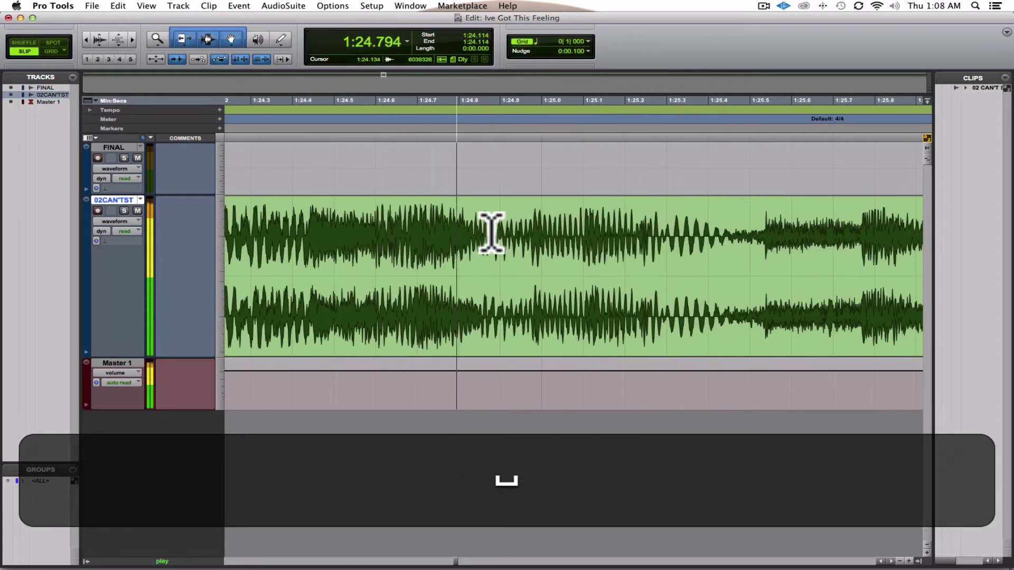
{"action": "key", "text": "space"}
{"action": "left_click", "coordinate": [444, 228]}
{"action": "key", "text": "space"}
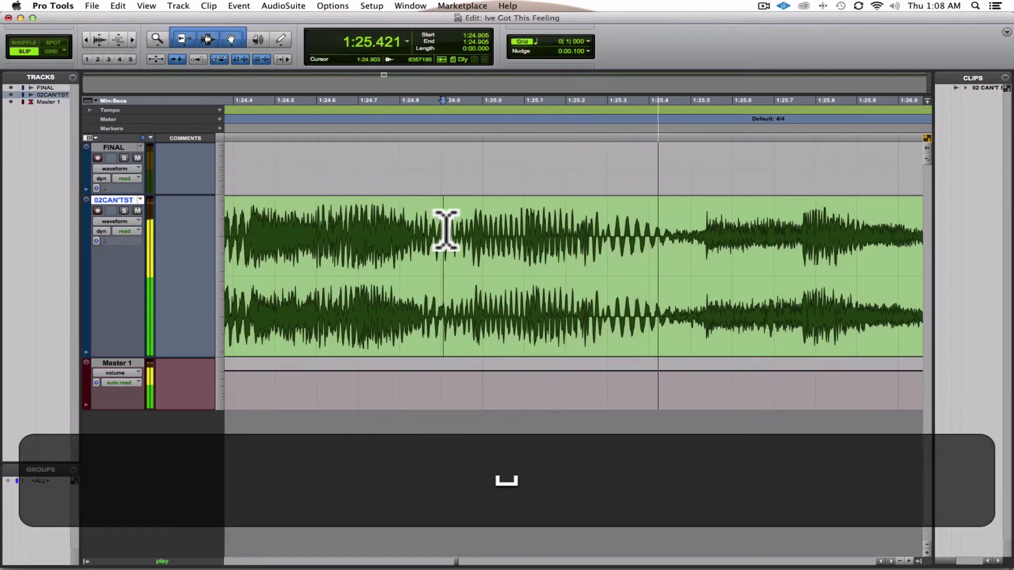
{"action": "key", "text": "space"}
{"action": "key", "text": "space"}
{"action": "key", "text": "space"}
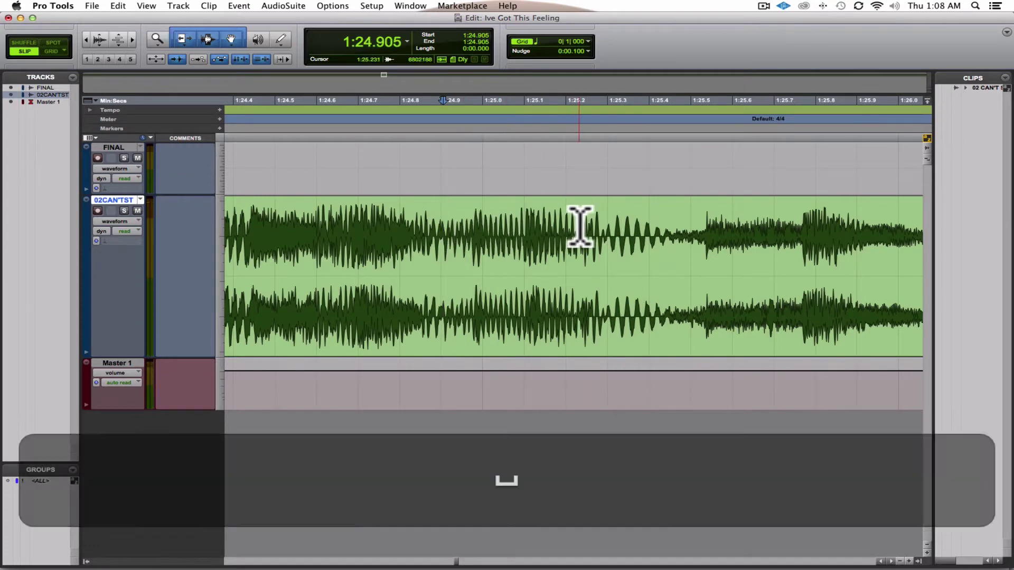
Split the song clip at 1:25.231
{"action": "left_click", "coordinate": [579, 228]}
{"action": "key", "text": "space"}
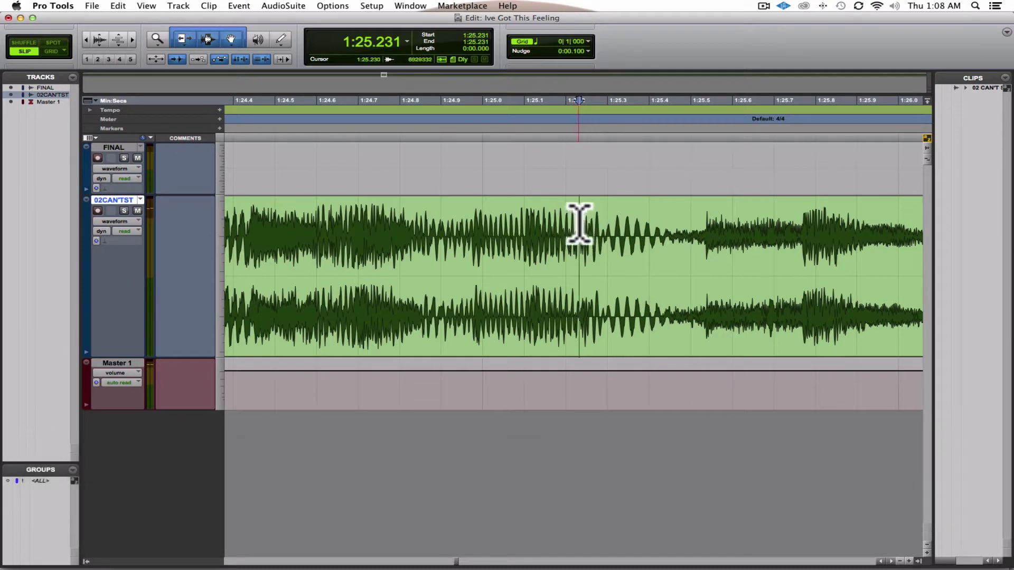
{"action": "key", "text": "super+e"}
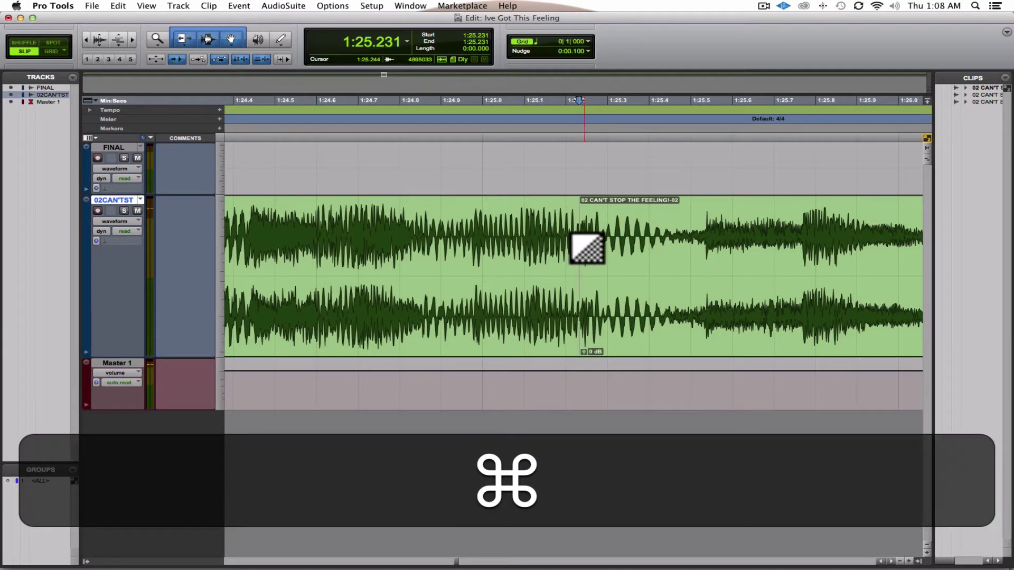
Audition the song from about 1:42.2 and 1:38.8 in search of the 1:40 pickup
{"action": "key", "text": "super+bracketleft"}
{"action": "key", "text": "super+bracketleft"}
{"action": "key", "text": "super+bracketleft"}
{"action": "key", "text": "super+bracketleft"}
{"action": "key", "text": "super+bracketleft"}
{"action": "key", "text": "super+bracketleft"}
{"action": "key", "text": "super+bracketleft"}
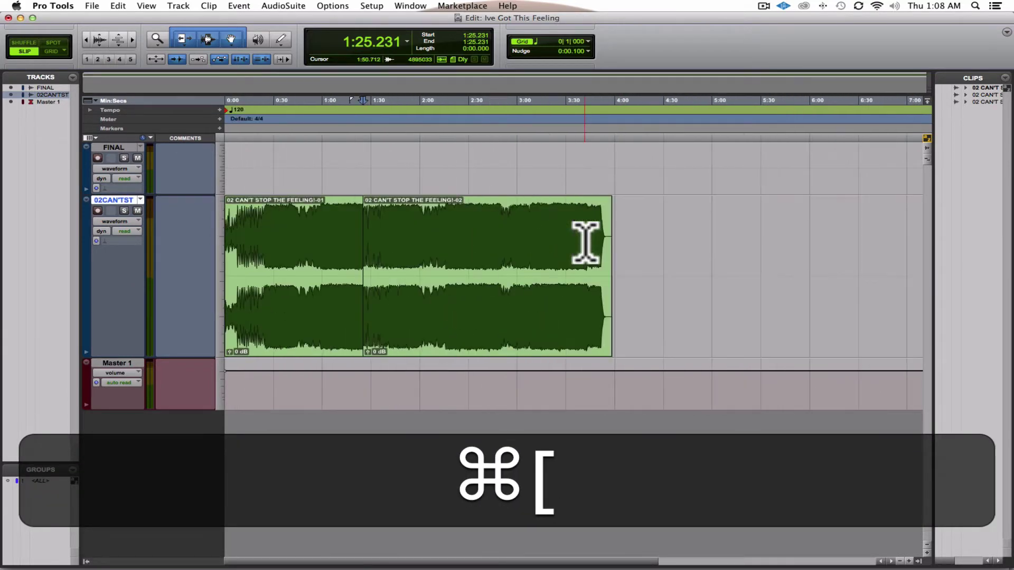
{"action": "mouse_move", "coordinate": [169, 553]}
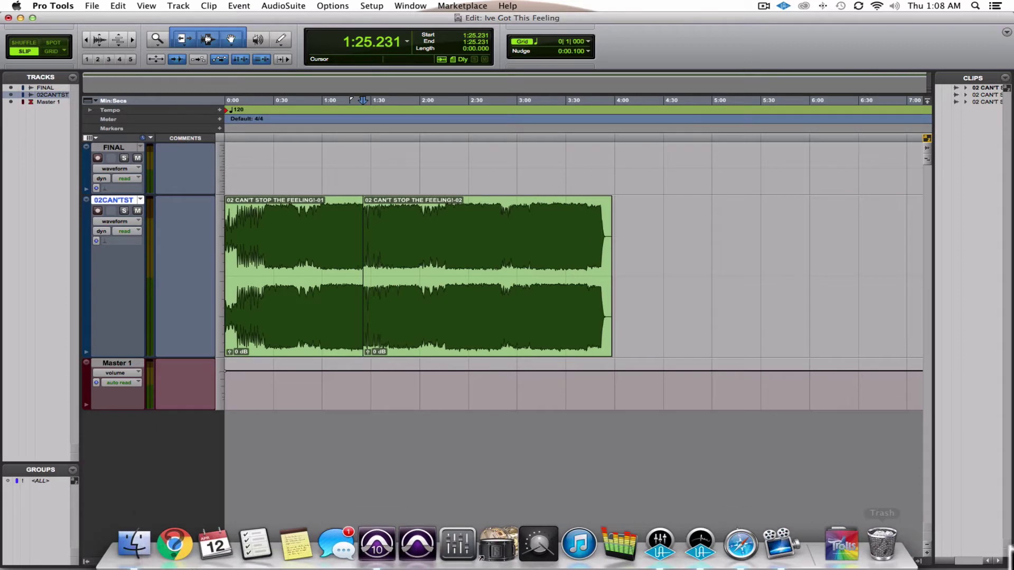
{"action": "left_click", "coordinate": [376, 544]}
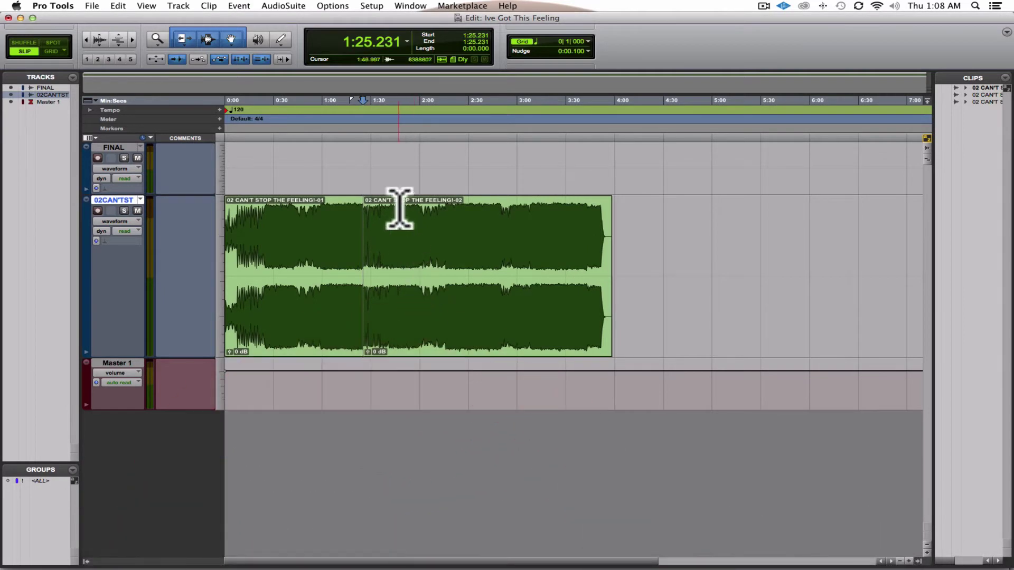
{"action": "left_click", "coordinate": [390, 142]}
{"action": "key", "text": "space"}
{"action": "key", "text": "super+bracketright"}
{"action": "key", "text": "super+bracketright"}
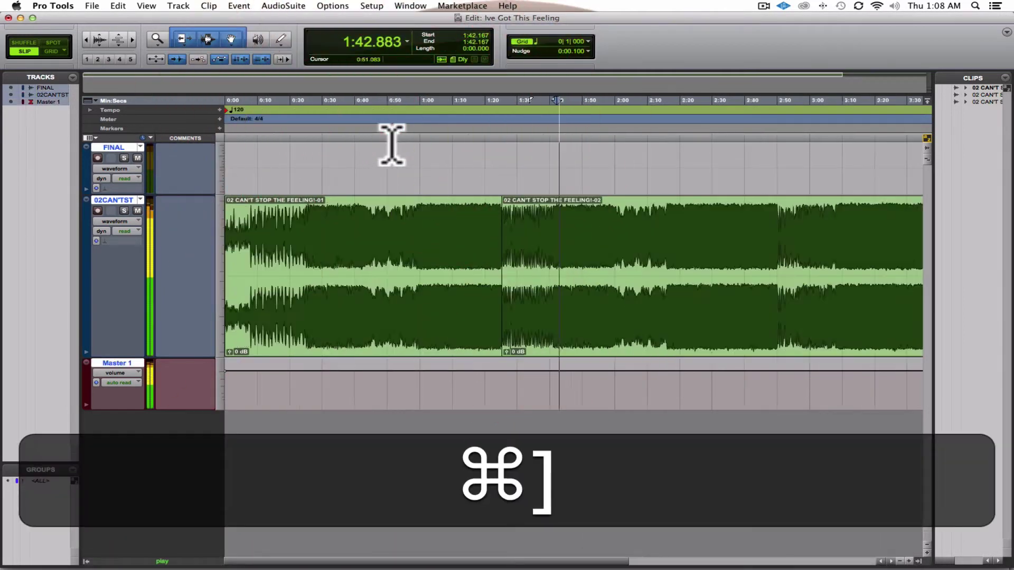
{"action": "key", "text": "space"}
{"action": "left_click", "coordinate": [537, 147]}
{"action": "key", "text": "space"}
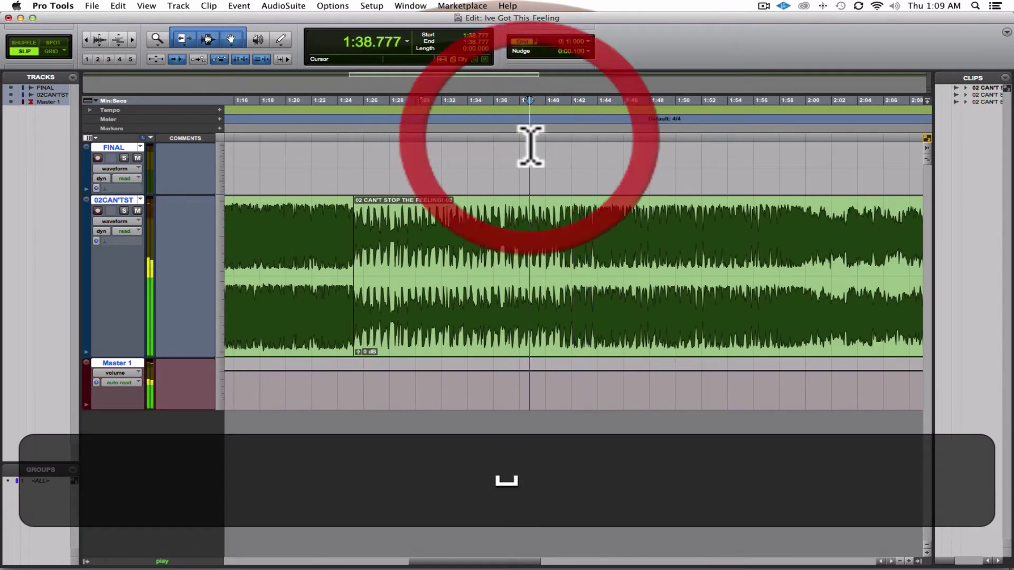
Examine the waveform around the 1:40 pickup closely, auditioning repeatedly from about 1:39.0 and once from 1:37.3
{"action": "key", "text": "super+bracketright"}
{"action": "key", "text": "super+bracketright"}
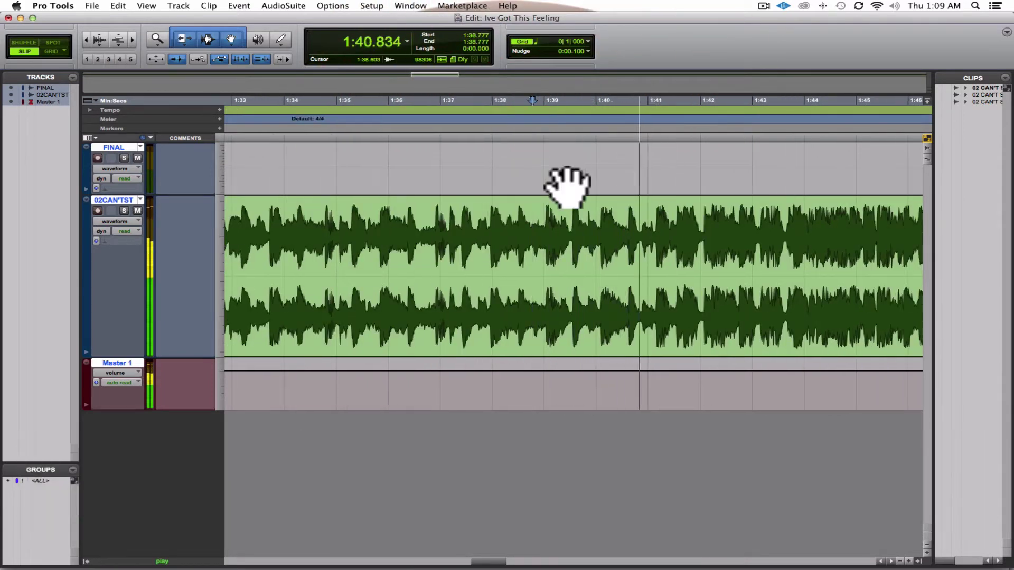
{"action": "key", "text": "space"}
{"action": "left_click", "coordinate": [545, 148]}
{"action": "key", "text": "space"}
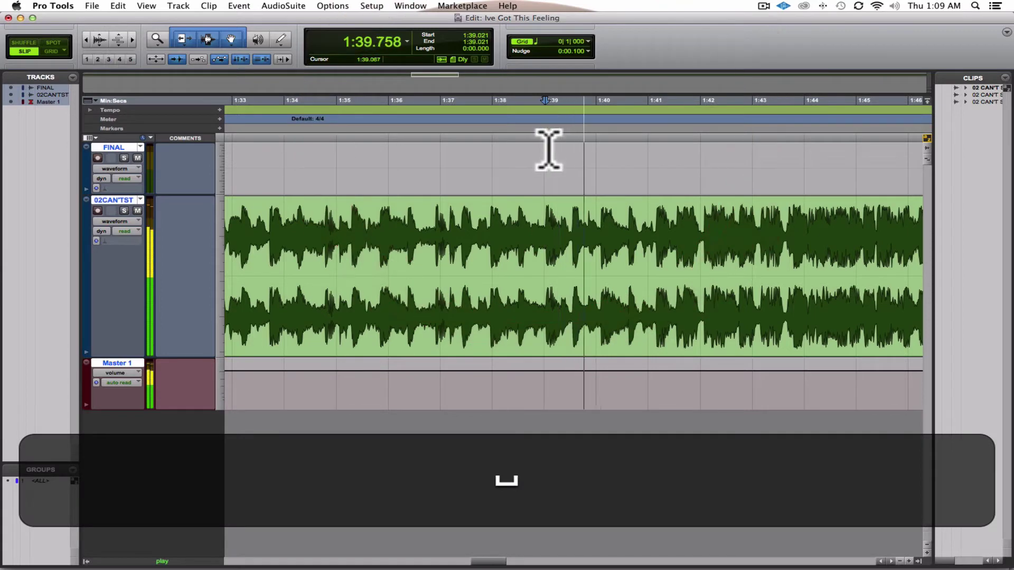
{"action": "key", "text": "space"}
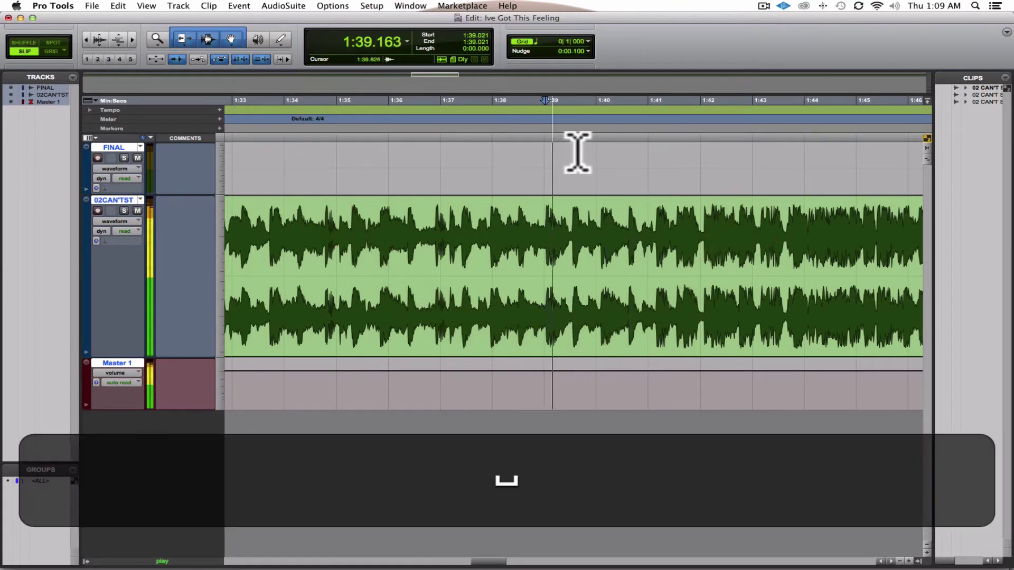
{"action": "key", "text": "space"}
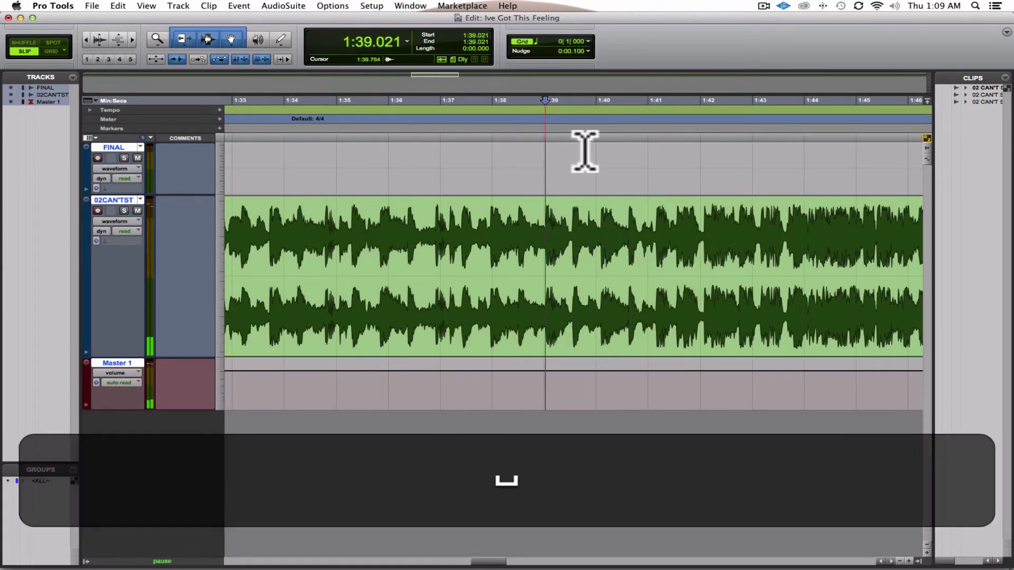
{"action": "key", "text": "space"}
{"action": "key", "text": "space"}
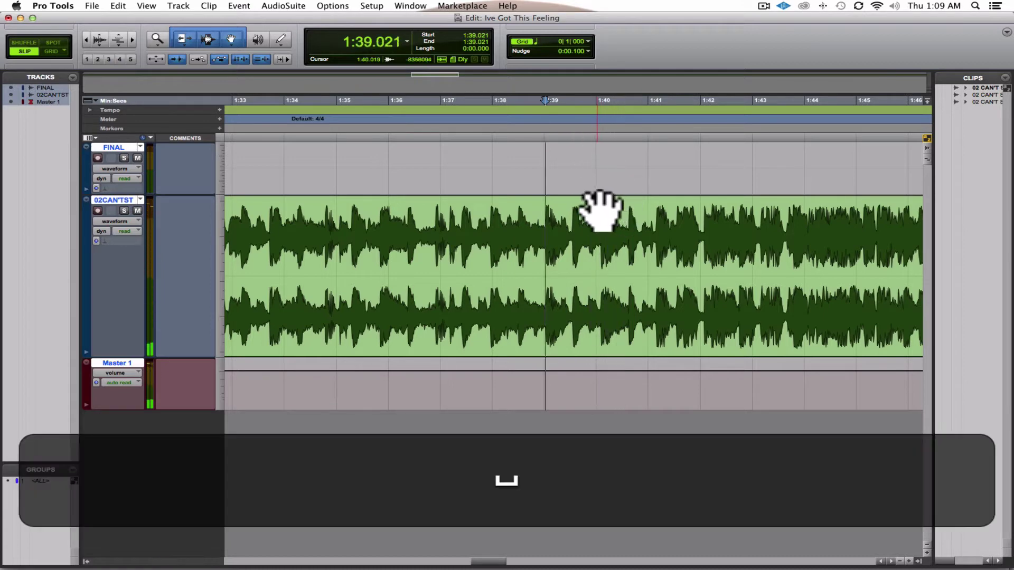
{"action": "key", "text": "space"}
{"action": "left_click", "coordinate": [456, 151]}
{"action": "key", "text": "space"}
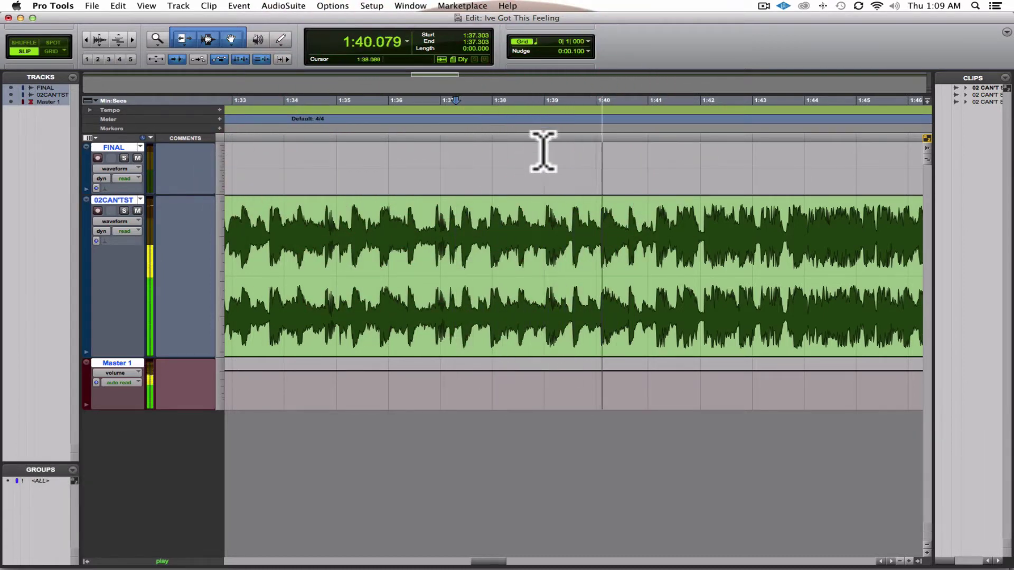
Split the song clip at the transient at 1:40.105
{"action": "key", "text": "space"}
{"action": "left_click", "coordinate": [567, 221]}
{"action": "key", "text": "Tab"}
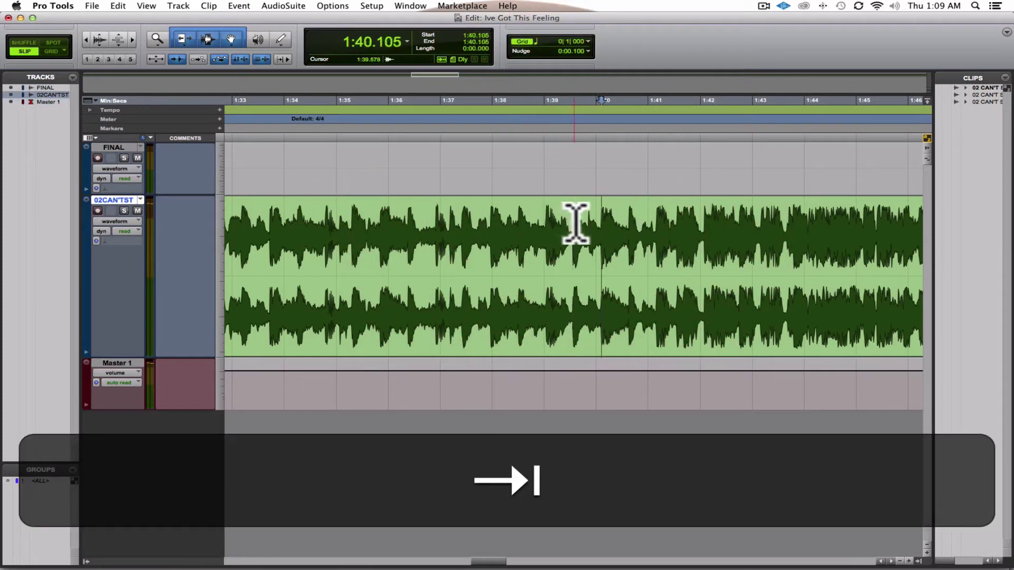
{"action": "key", "text": "super+e"}
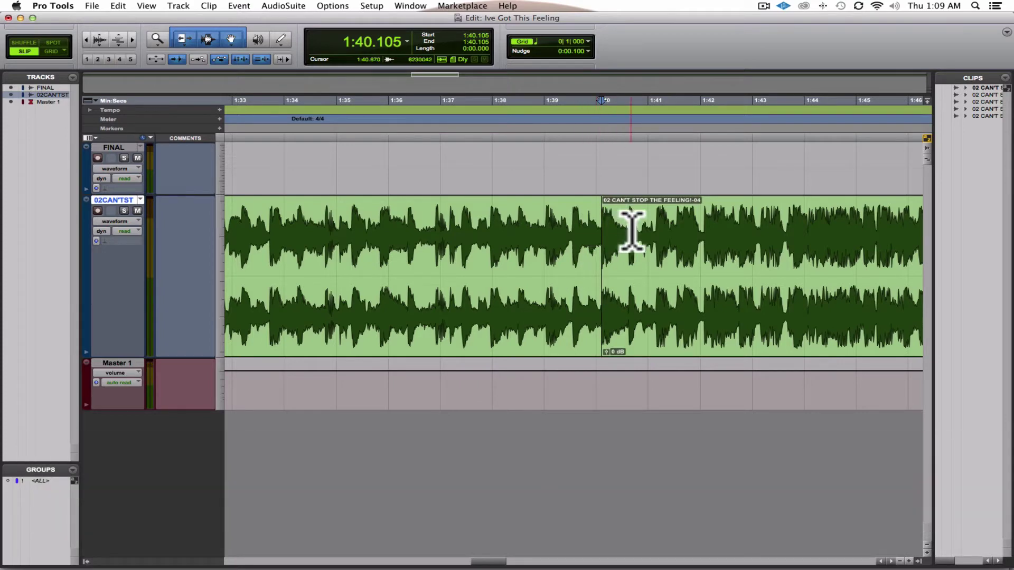
Audition the song several times from the split at 1:40.105 to check the pickup
{"action": "key", "text": "space"}
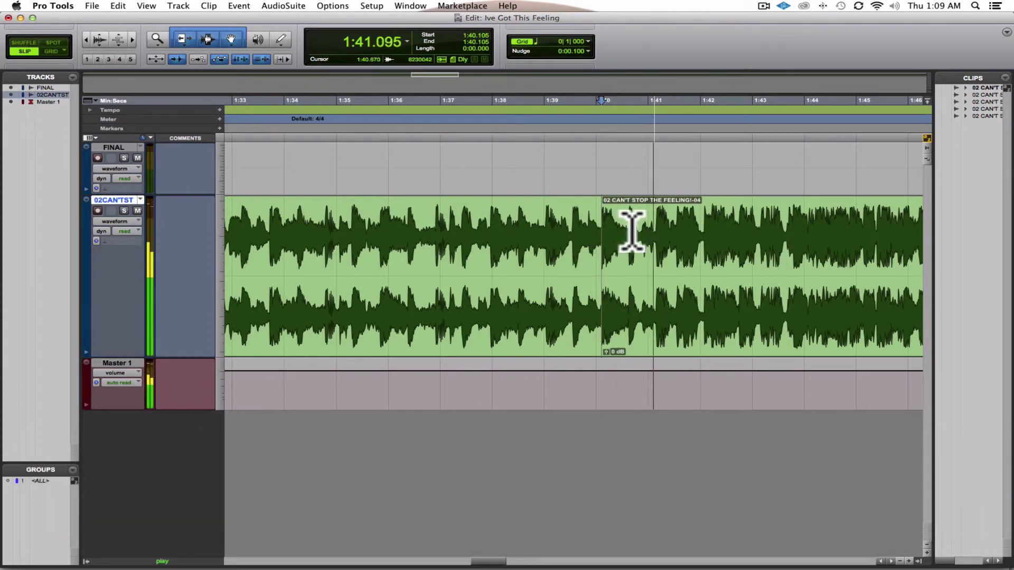
{"action": "key", "text": "space"}
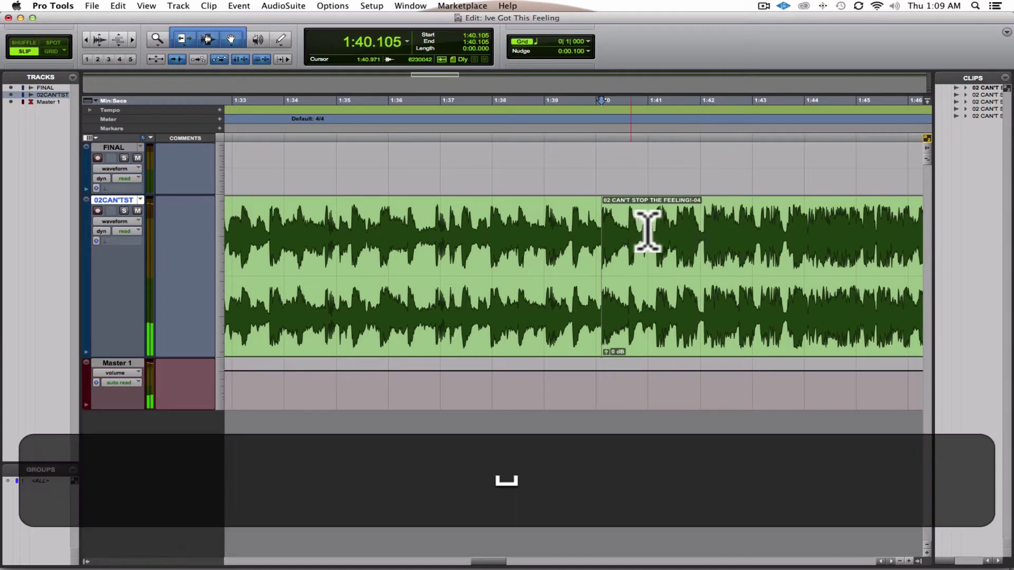
{"action": "key", "text": "space"}
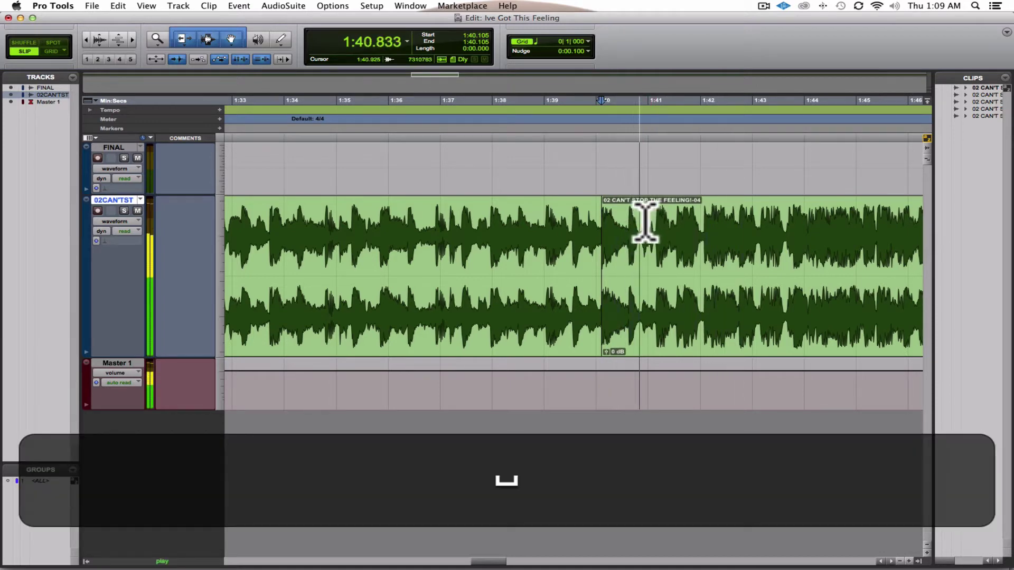
{"action": "key", "text": "space"}
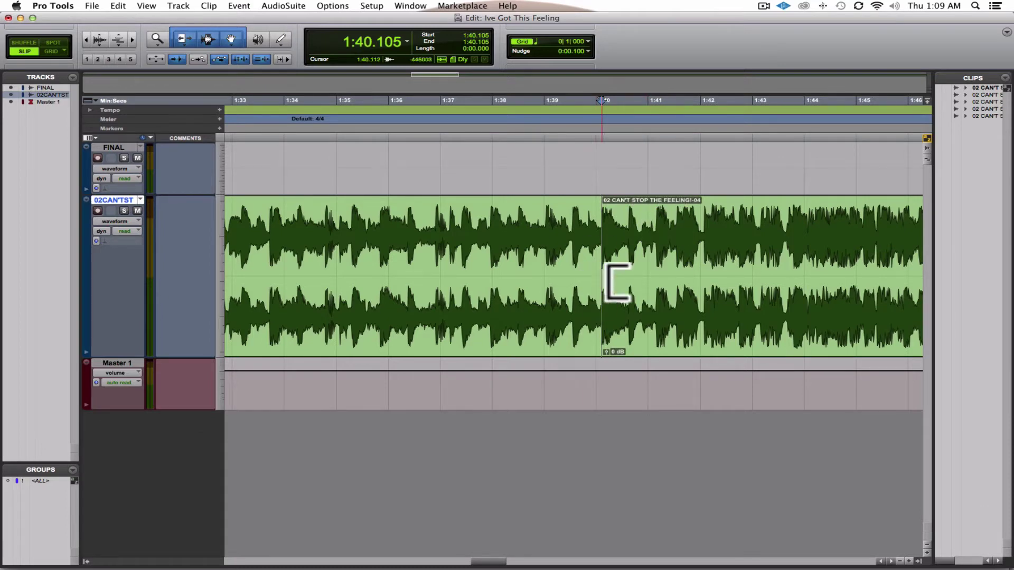
{"action": "key", "text": "space"}
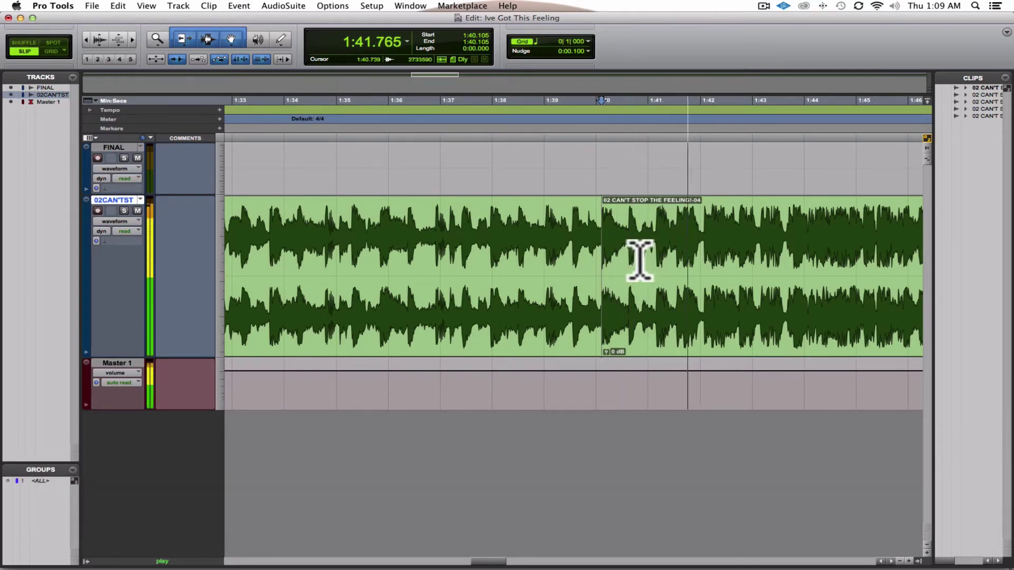
{"action": "key", "text": "space"}
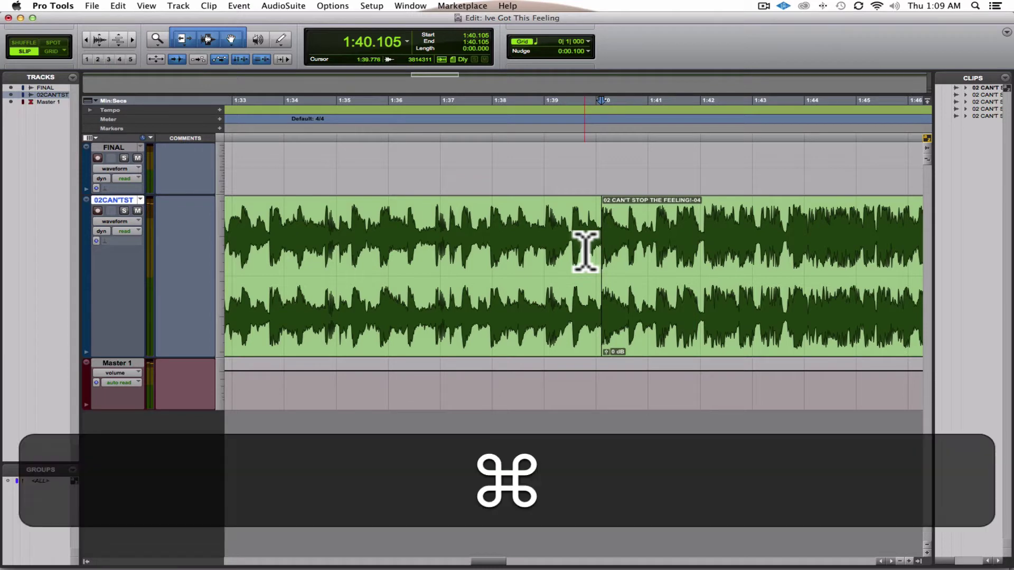
Switch to Safari to reread the client's emailed cut and fade instructions, and return to Pro Tools
{"action": "key", "text": "super+bracketleft"}
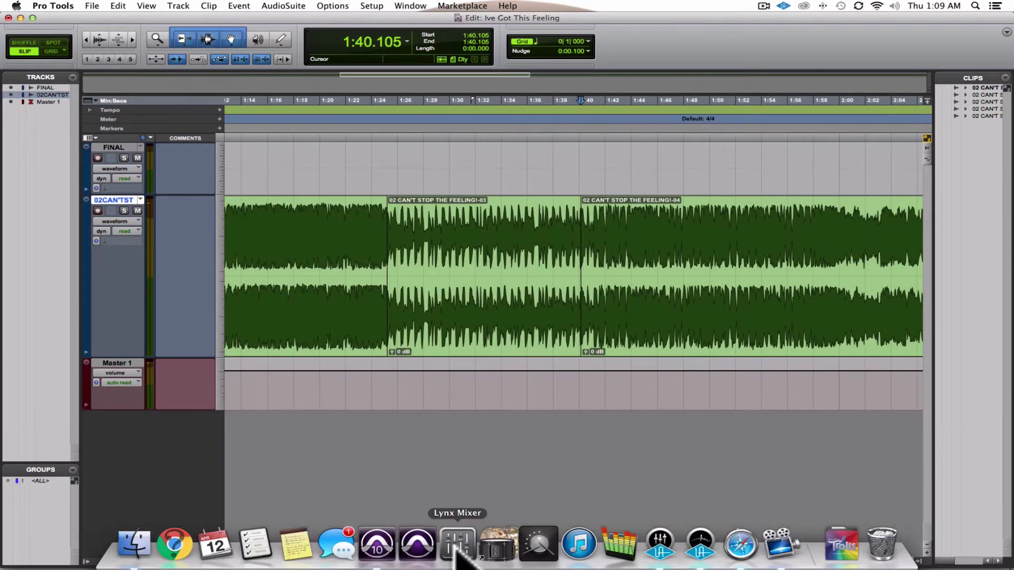
{"action": "left_click", "coordinate": [376, 547]}
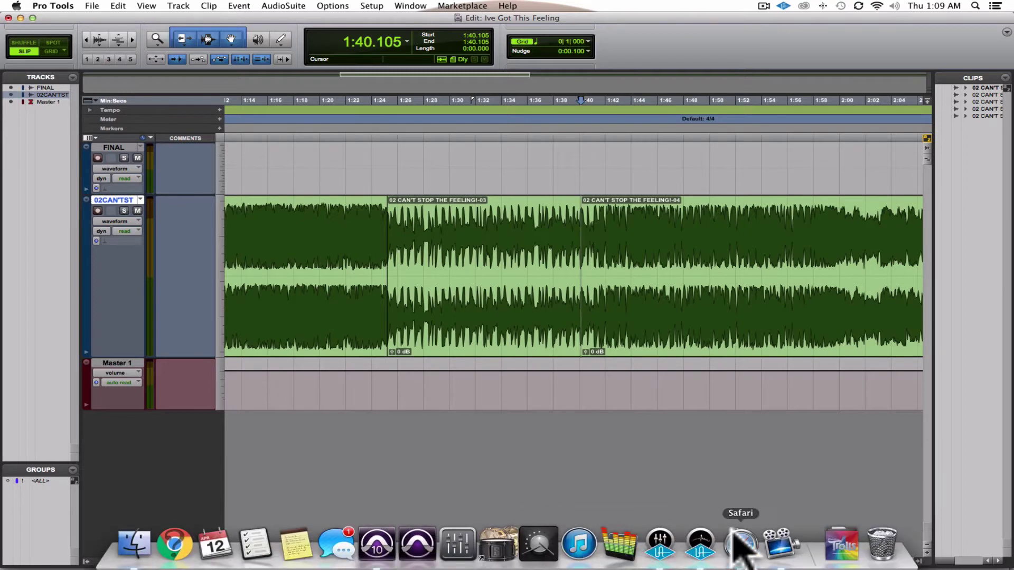
{"action": "left_click", "coordinate": [741, 544]}
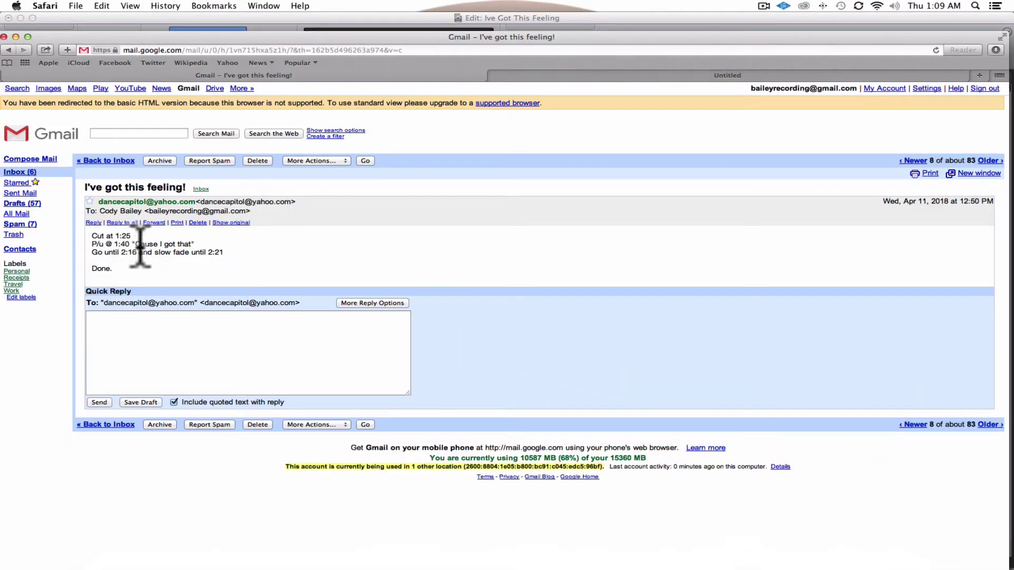
{"action": "mouse_move", "coordinate": [317, 568]}
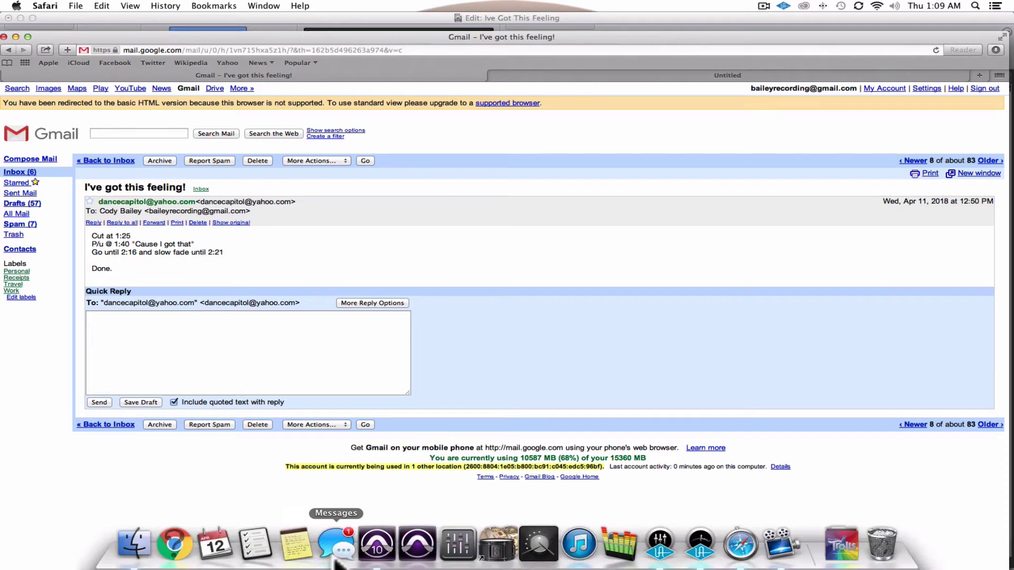
{"action": "left_click", "coordinate": [376, 547]}
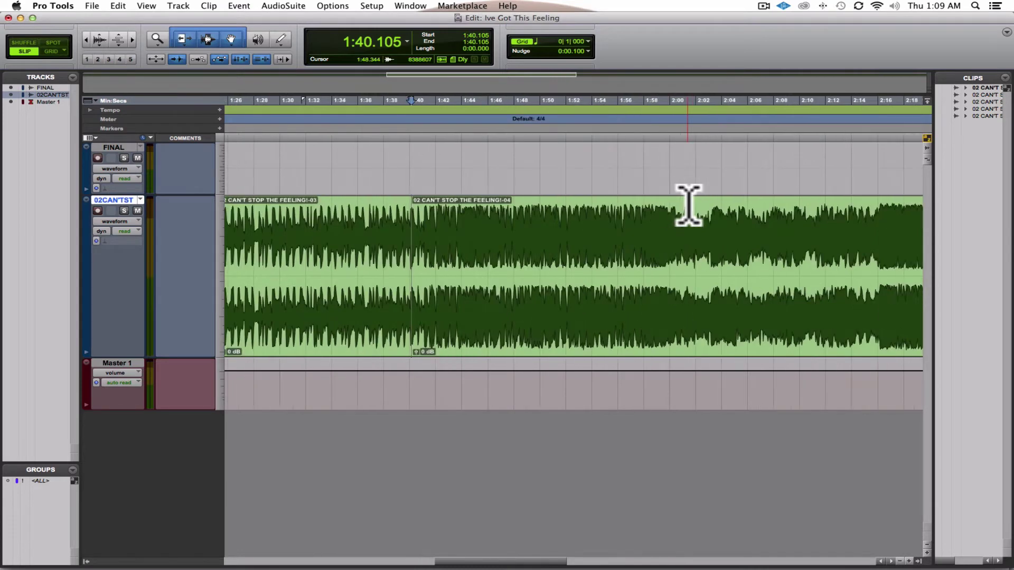
Audition the song from 2:13.003 and split the clip at 2:21.130
{"action": "scroll", "coordinate": [689, 206], "scroll_direction": "right", "scroll_amount": 5}
{"action": "left_click", "coordinate": [727, 142]}
{"action": "key", "text": "space"}
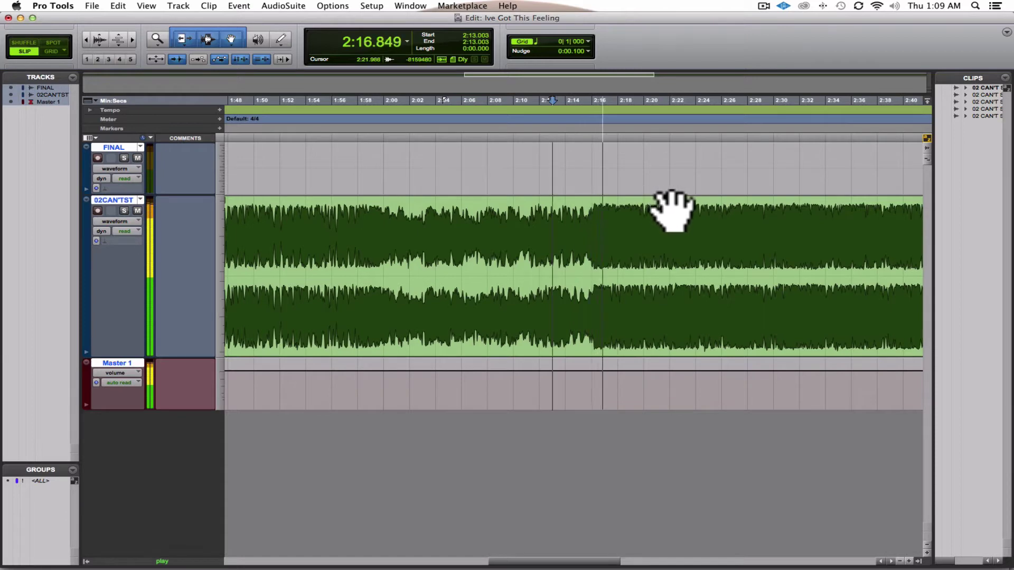
{"action": "key", "text": "super+bracketright"}
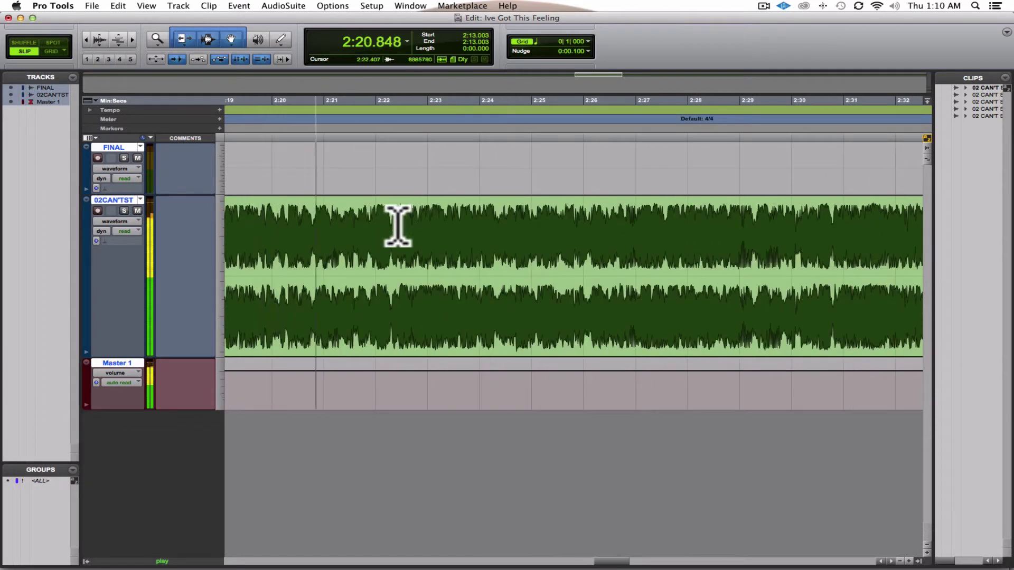
{"action": "key", "text": "space"}
{"action": "left_click", "coordinate": [333, 217]}
{"action": "key", "text": "super+e"}
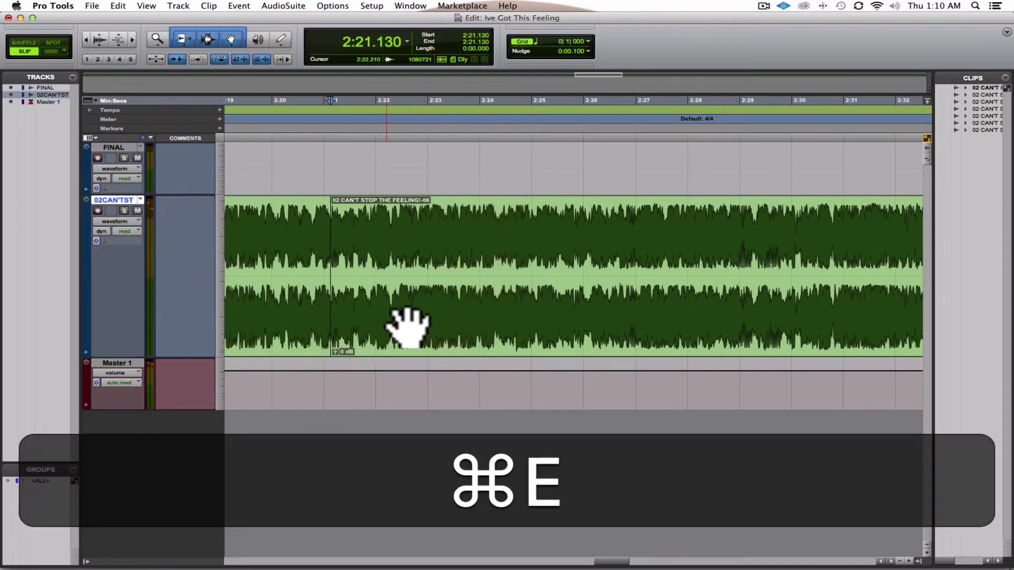
Delete the remainder of the song after the 2:21.130 split
{"action": "left_click", "coordinate": [411, 333]}
{"action": "key", "text": "BackSpace"}
{"action": "key", "text": "super+BackSpace"}
{"action": "key", "text": "super+bracketleft"}
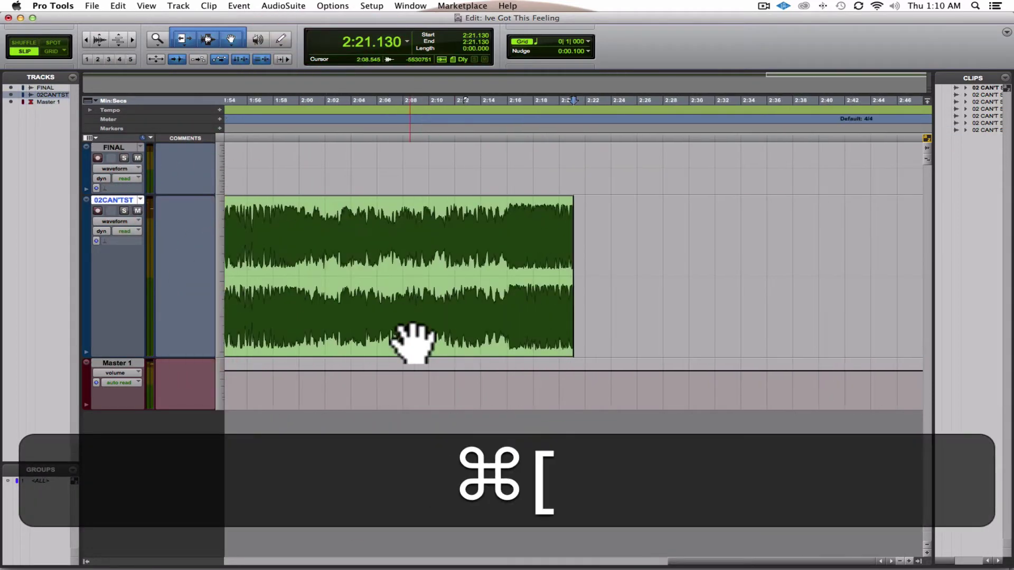
Fade out the song's ending from about 2:16 to 2:21.130 and audition it from 2:14.582
{"action": "left_click_drag", "start_coordinate": [569, 206], "coordinate": [508, 210]}
{"action": "left_click", "coordinate": [490, 222]}
{"action": "key", "text": "space"}
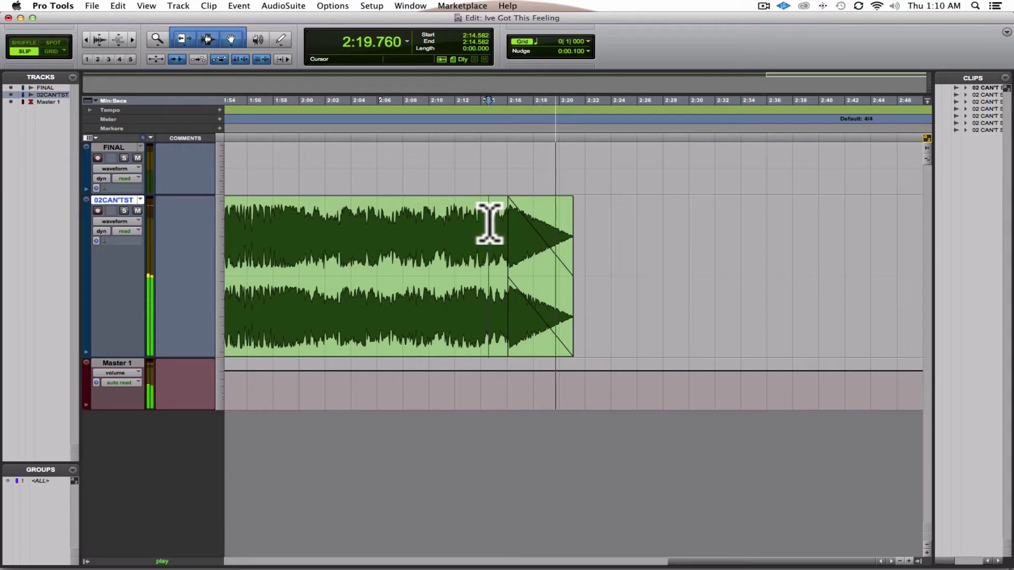
{"action": "key", "text": "super+bracketleft"}
{"action": "key", "text": "super+space"}
Mute the middle clip between 1:25.231 and 1:40.105 on the song track
{"action": "scroll", "coordinate": [478, 254], "scroll_direction": "left", "scroll_amount": 5}
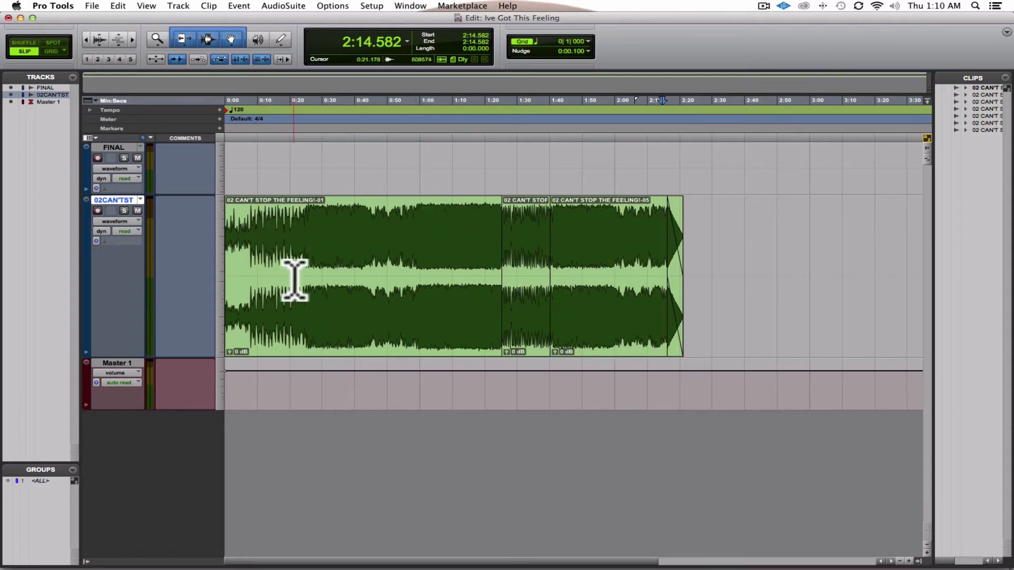
{"action": "right_click", "coordinate": [520, 317]}
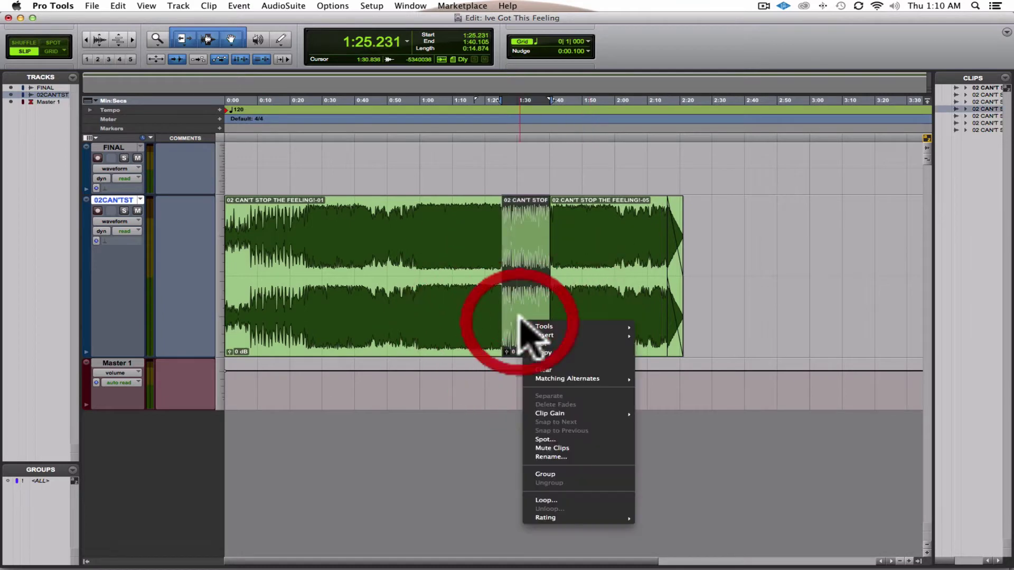
{"action": "left_click", "coordinate": [591, 448]}
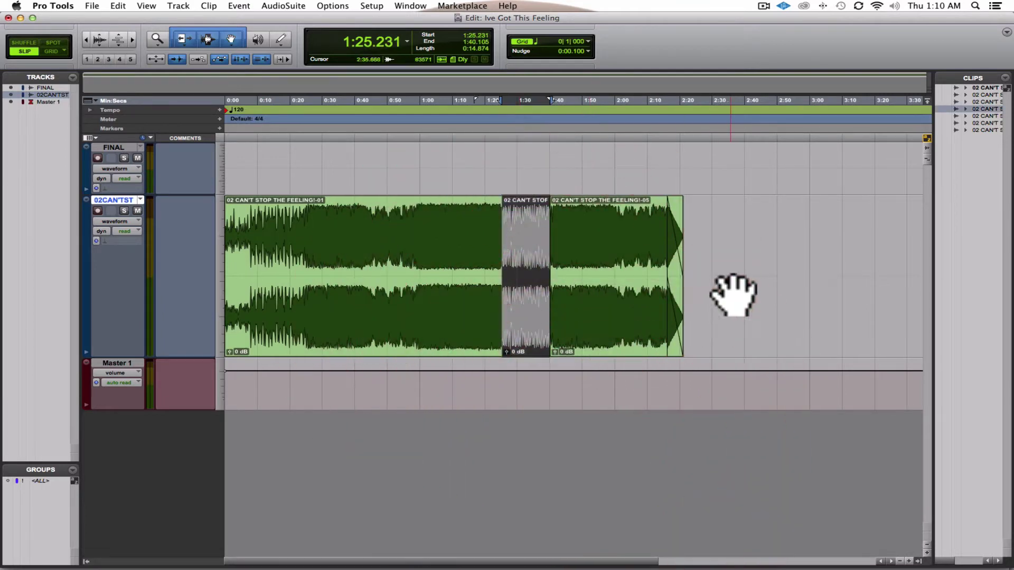
{"action": "left_click", "coordinate": [733, 296]}
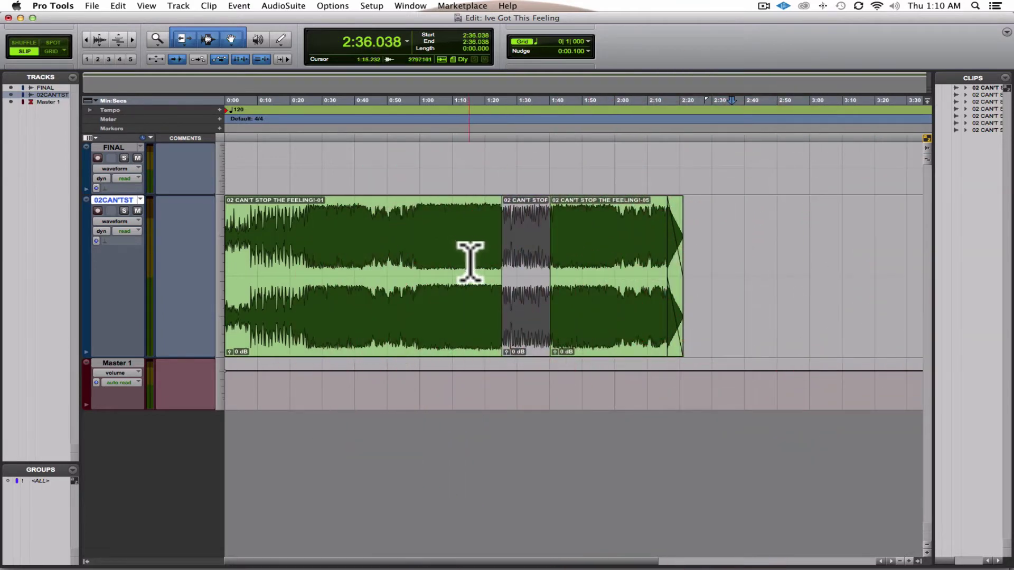
In Shuffle mode, move the opening clip and the faded ending clip onto the FINAL track, butted together at 1:25.231
{"action": "left_click", "coordinate": [355, 331]}
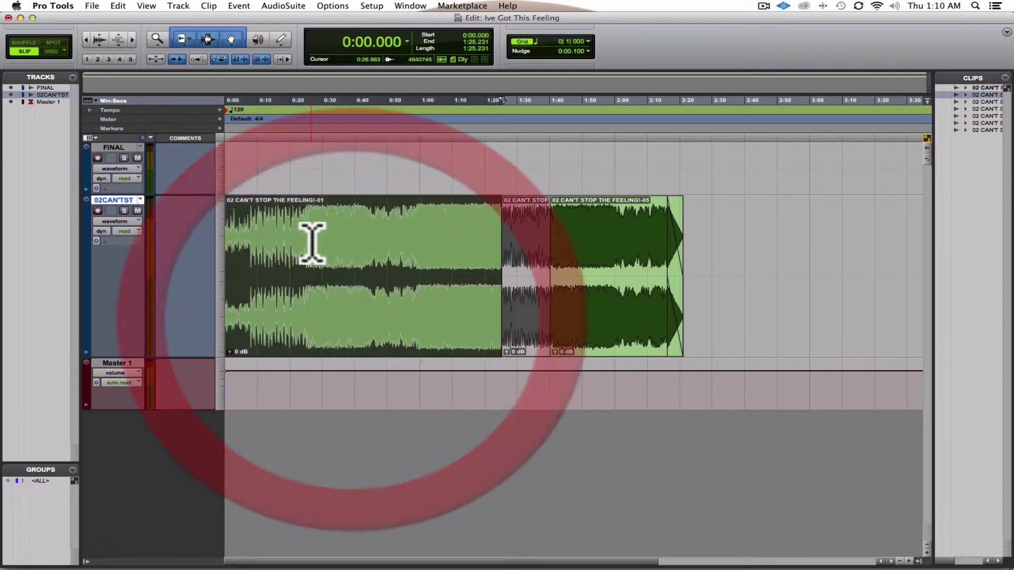
{"action": "left_click", "coordinate": [616, 335]}
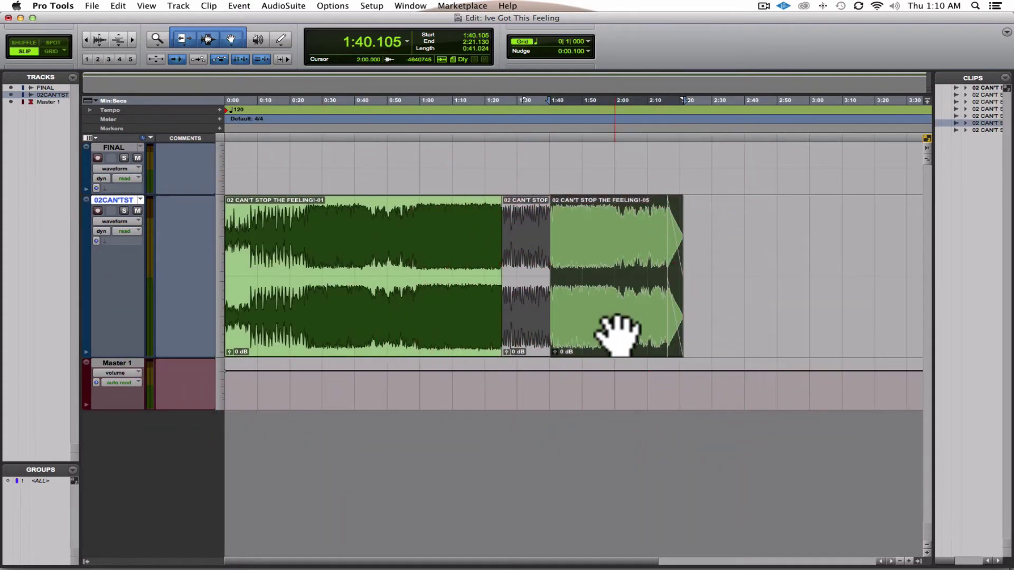
{"action": "left_click", "coordinate": [452, 346]}
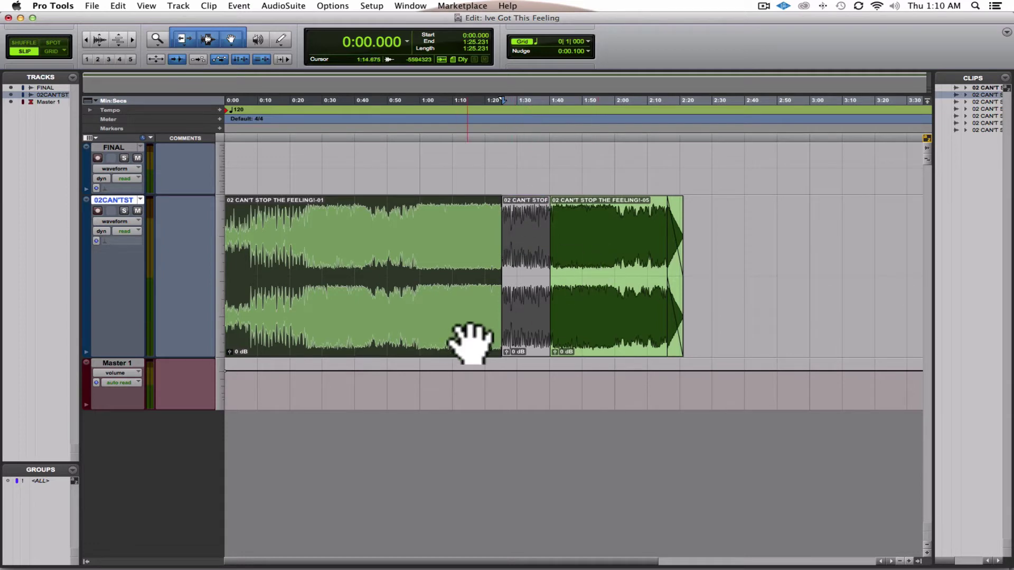
{"action": "left_click_drag", "start_coordinate": [433, 319], "coordinate": [296, 187]}
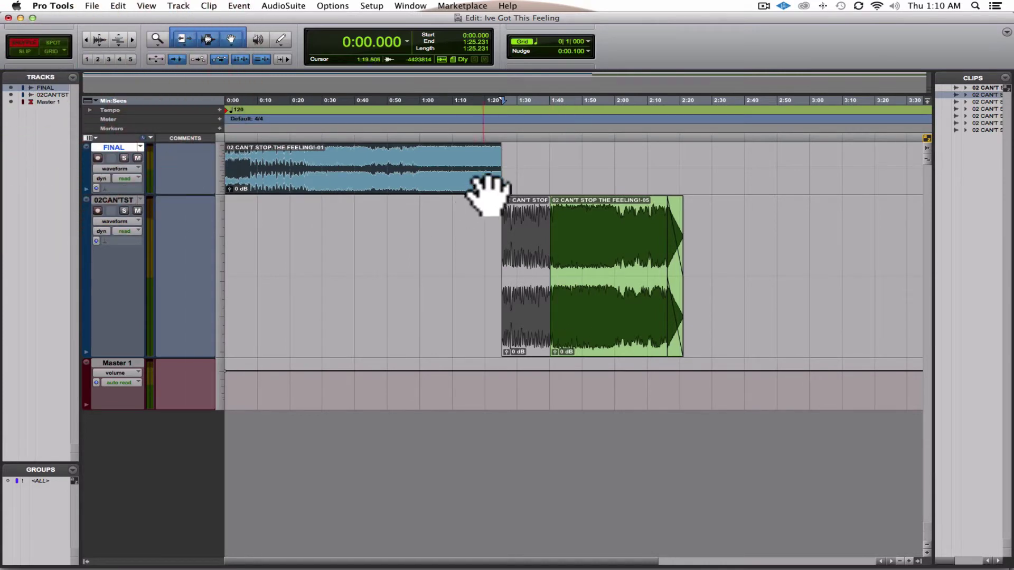
{"action": "left_click", "coordinate": [607, 306]}
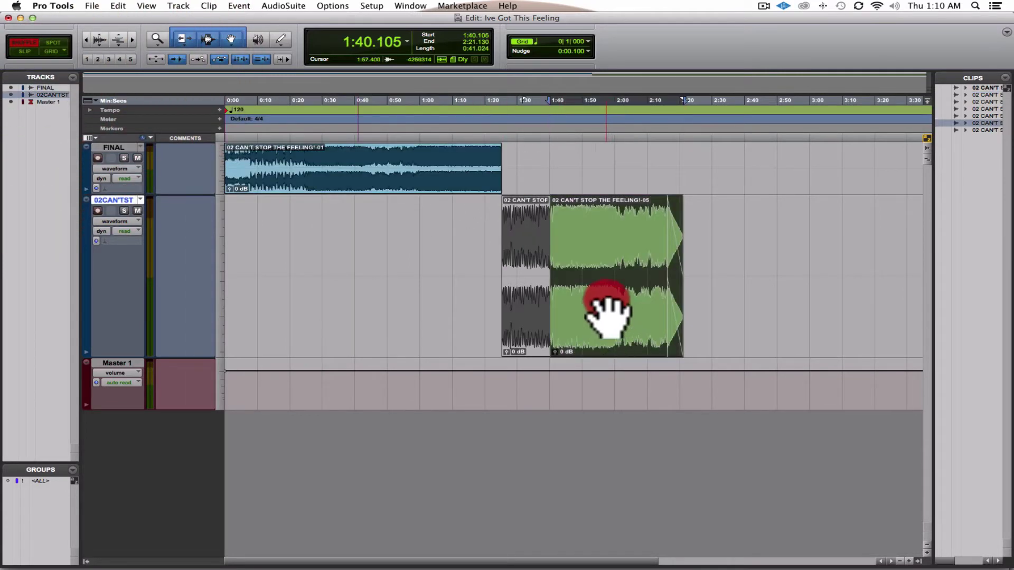
{"action": "left_click_drag", "start_coordinate": [607, 314], "coordinate": [527, 166]}
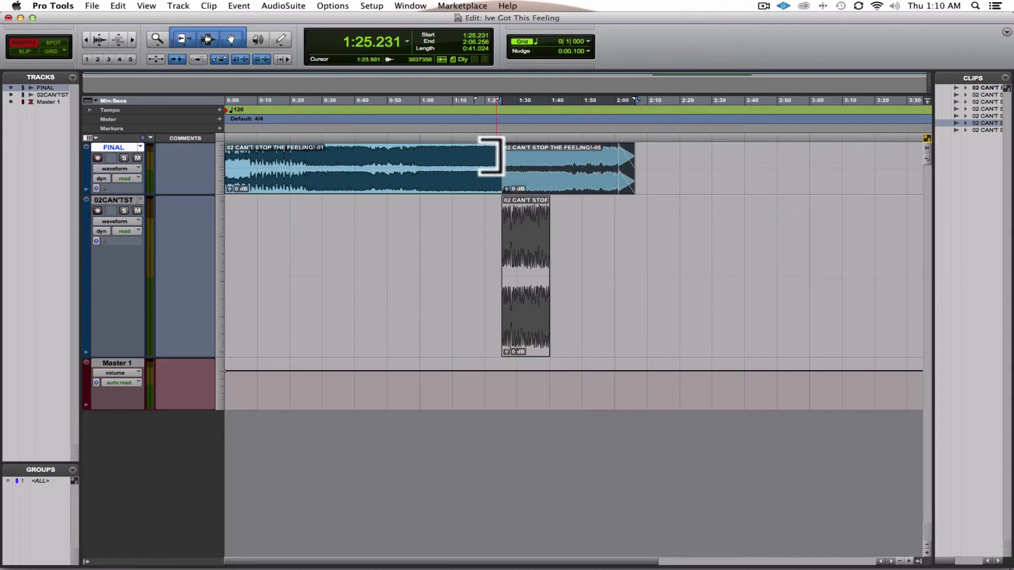
Return to Slip mode and audition the join on the FINAL track from 1:22.175
{"action": "left_click", "coordinate": [500, 142]}
{"action": "left_click", "coordinate": [499, 142], "text": "super"}
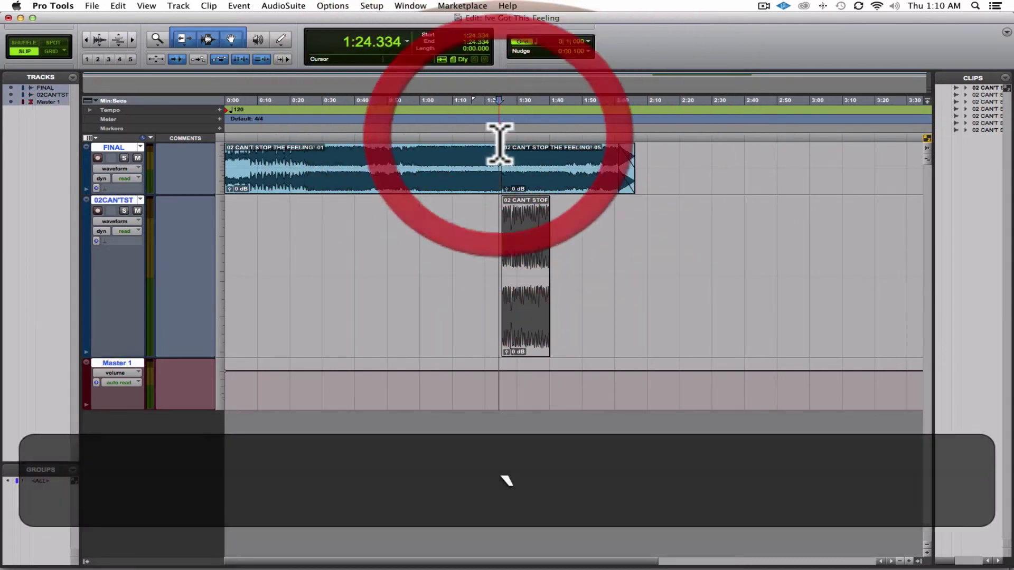
{"action": "key", "text": "super+bracketright"}
{"action": "key", "text": "super+bracketright"}
{"action": "key", "text": "super+bracketright"}
{"action": "left_click", "coordinate": [518, 138]}
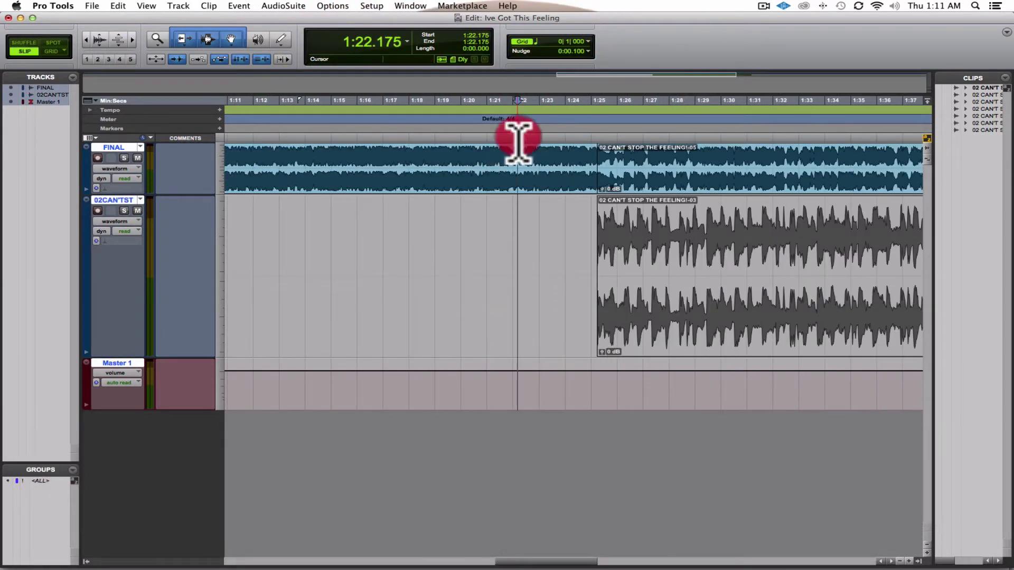
{"action": "key", "text": "space"}
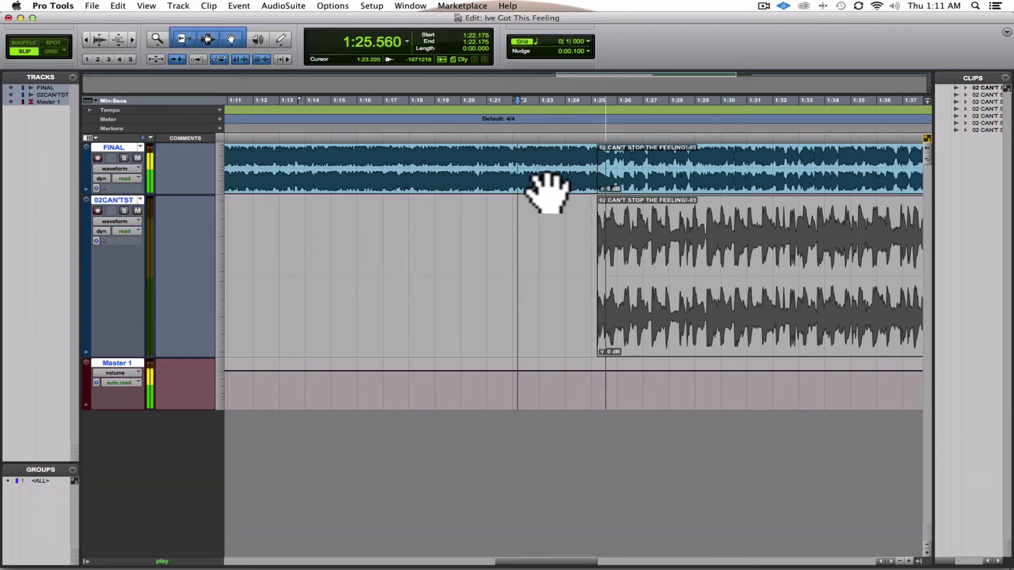
{"action": "key", "text": "space"}
Audition the FINAL track's join twice from 1:17.856
{"action": "left_click", "coordinate": [405, 141]}
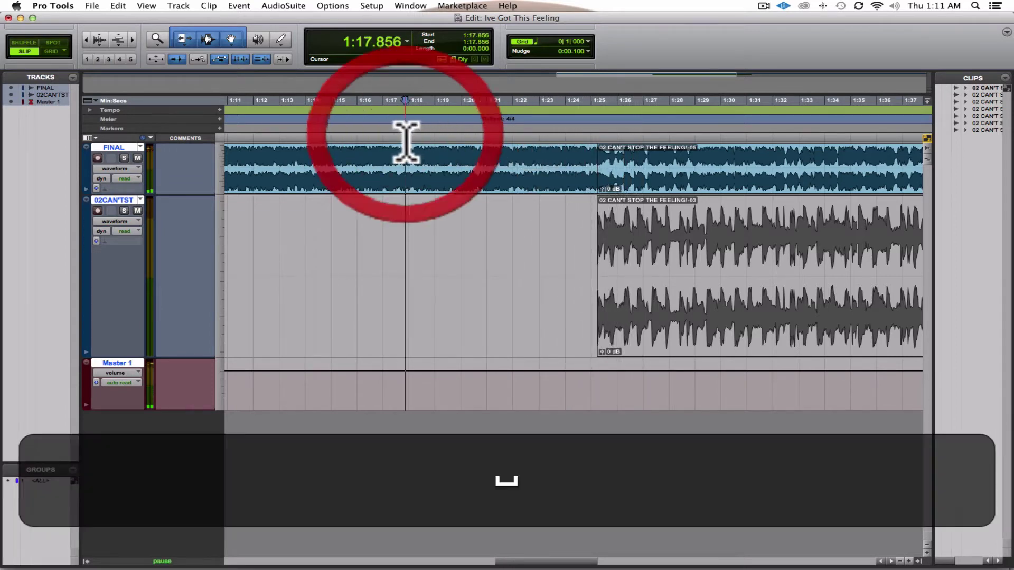
{"action": "key", "text": "space"}
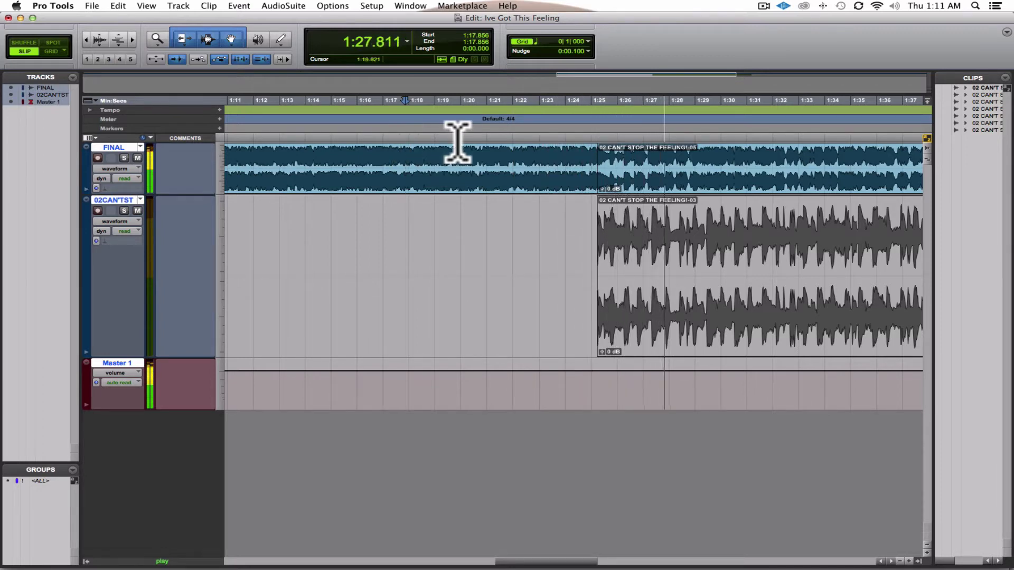
{"action": "key", "text": "space"}
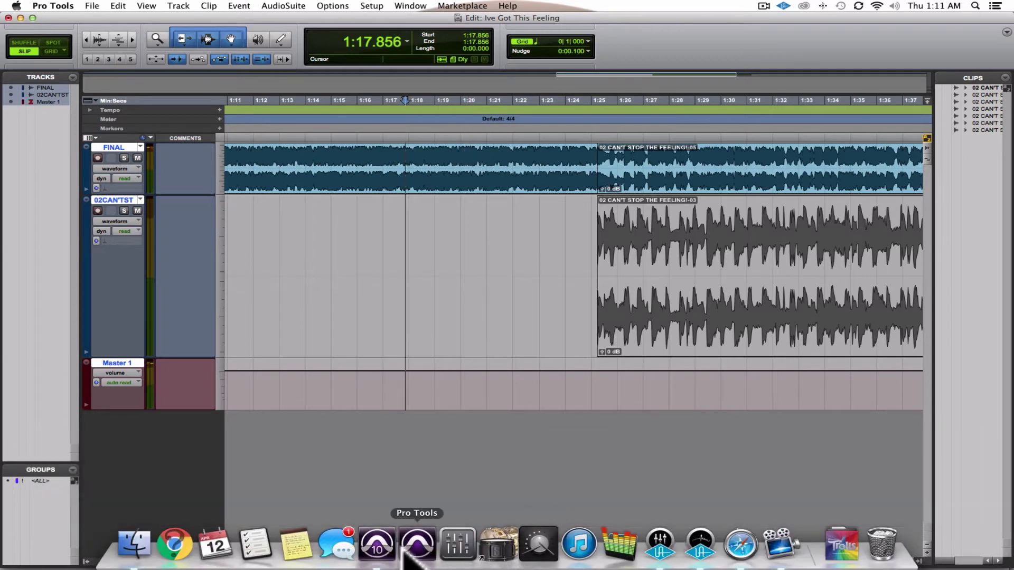
{"action": "left_click", "coordinate": [376, 557]}
{"action": "key", "text": "space"}
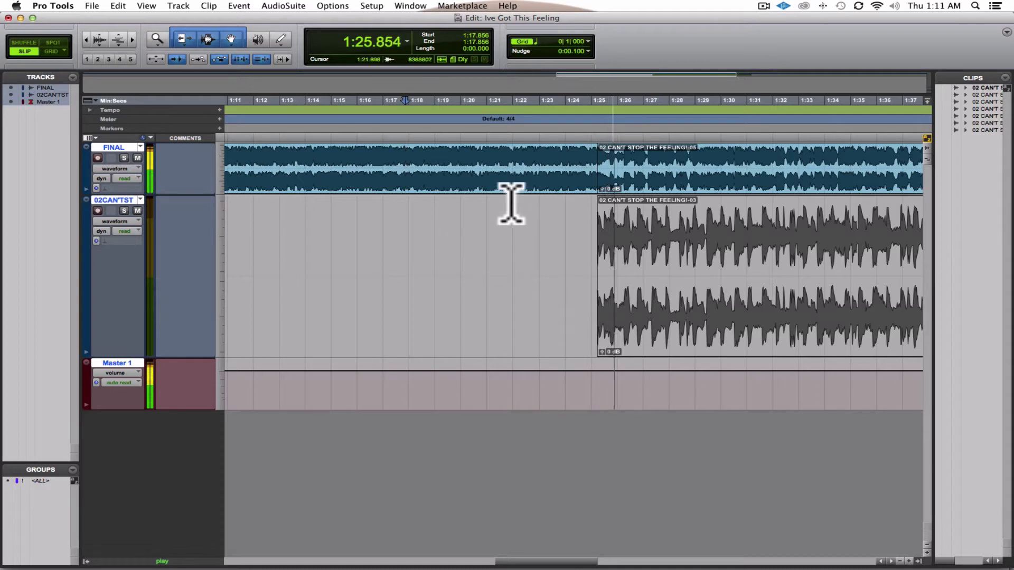
{"action": "key", "text": "space"}
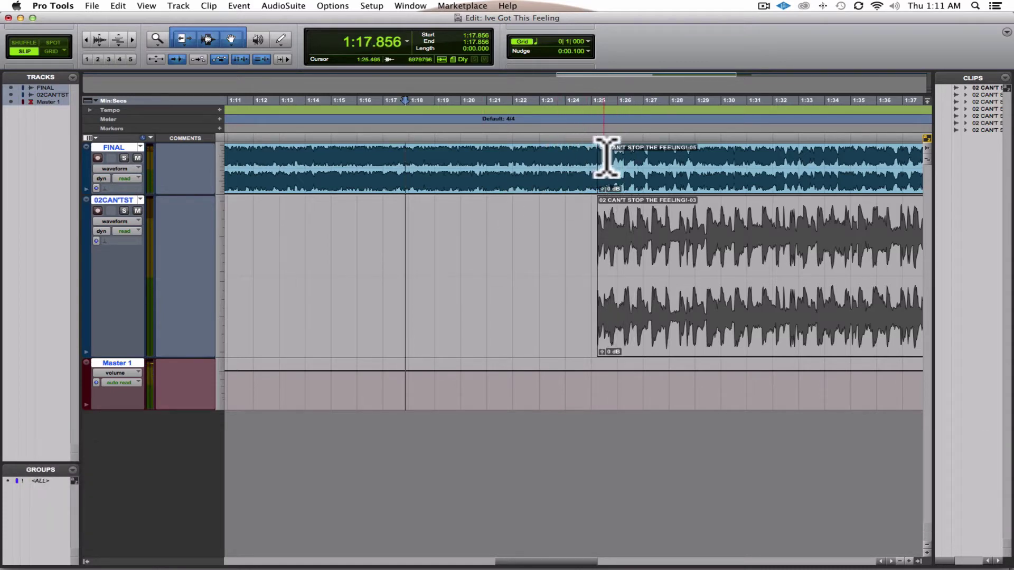
Audition the end of the FINAL track's first clip from 1:19.876
{"action": "left_click", "coordinate": [480, 154]}
{"action": "left_click", "coordinate": [459, 154]}
{"action": "key", "text": "super+bracketright"}
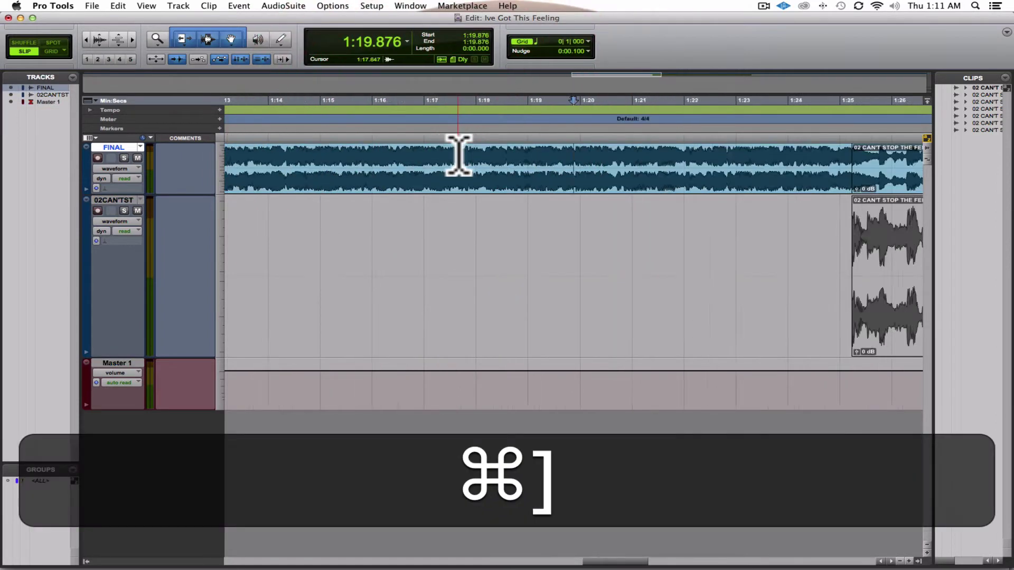
{"action": "key", "text": "super+bracketright"}
{"action": "key", "text": "space"}
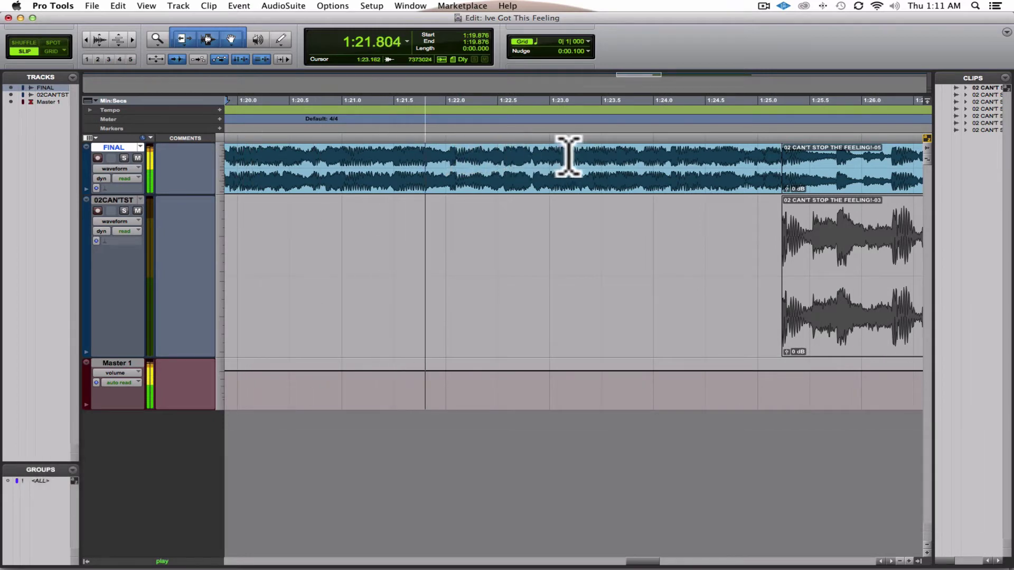
{"action": "key", "text": "space"}
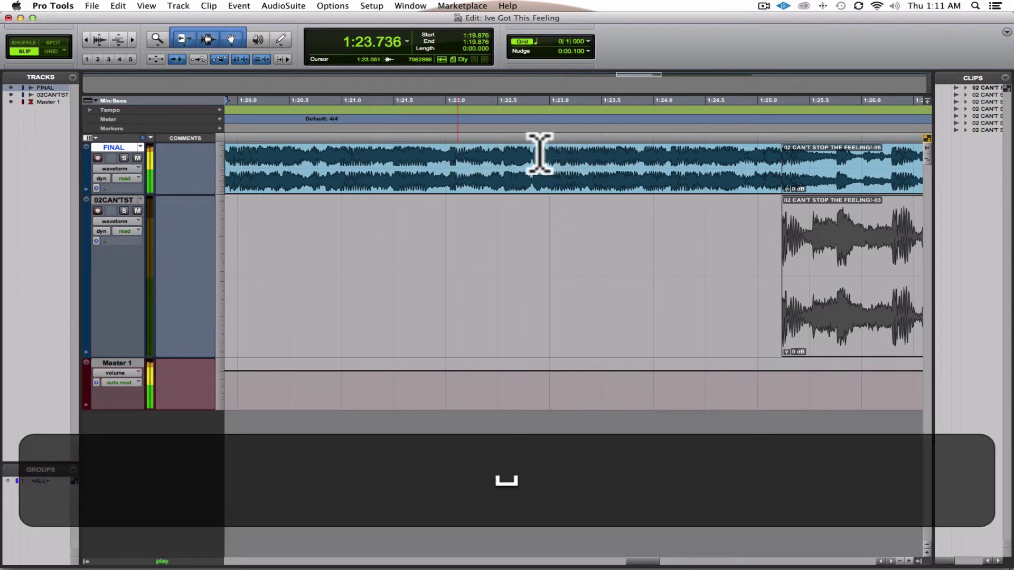
Audition the FINAL track from 1:22.314 and place the cursor at 1:22.709 for a close view of the waveform
{"action": "left_click", "coordinate": [521, 149]}
{"action": "left_click", "coordinate": [479, 154]}
{"action": "key", "text": "space"}
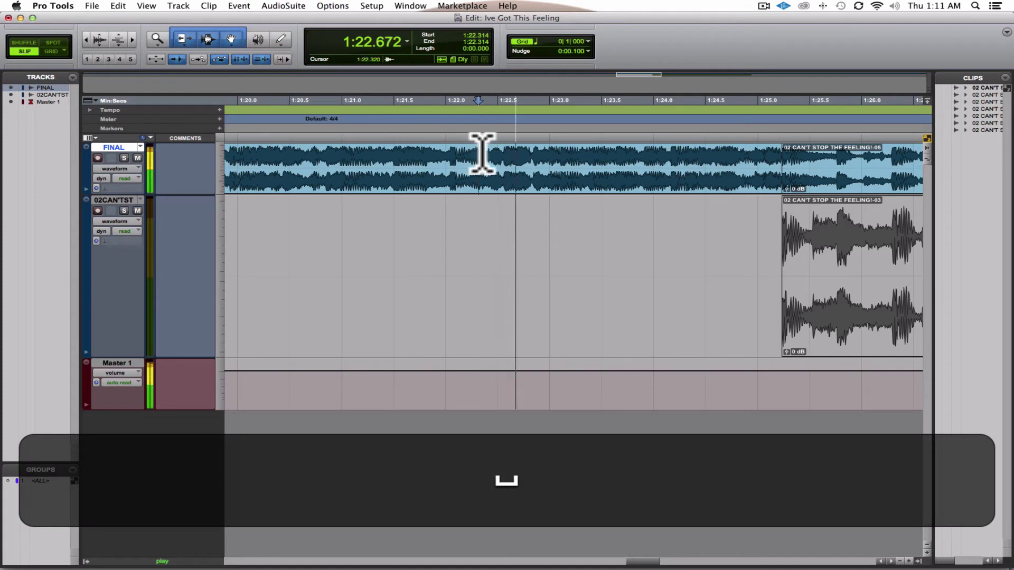
{"action": "key", "text": "space"}
{"action": "left_click", "coordinate": [519, 154]}
{"action": "key", "text": "super+bracketright"}
{"action": "key", "text": "super+bracketright"}
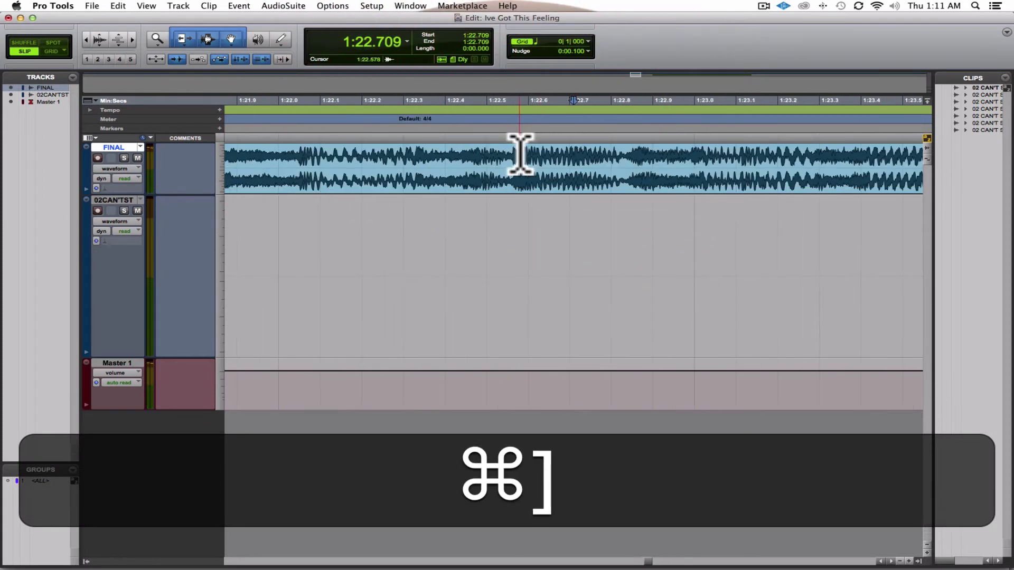
Set the FINAL track's height to jumbo and audition it from 1:22.709
{"action": "left_click", "coordinate": [223, 154]}
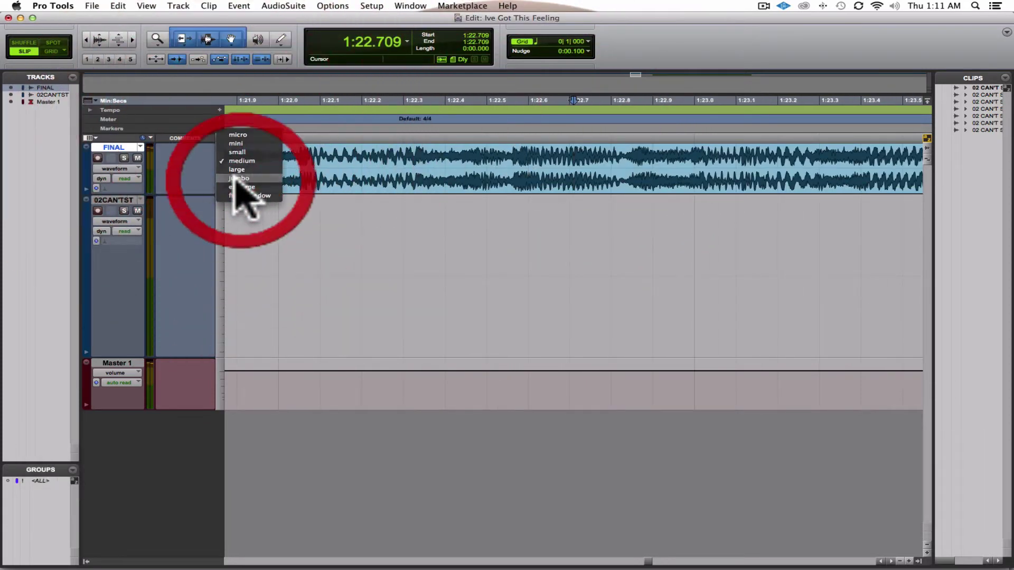
{"action": "left_click", "coordinate": [239, 188]}
{"action": "scroll", "coordinate": [536, 253], "scroll_direction": "right", "scroll_amount": 5}
{"action": "key", "text": "space"}
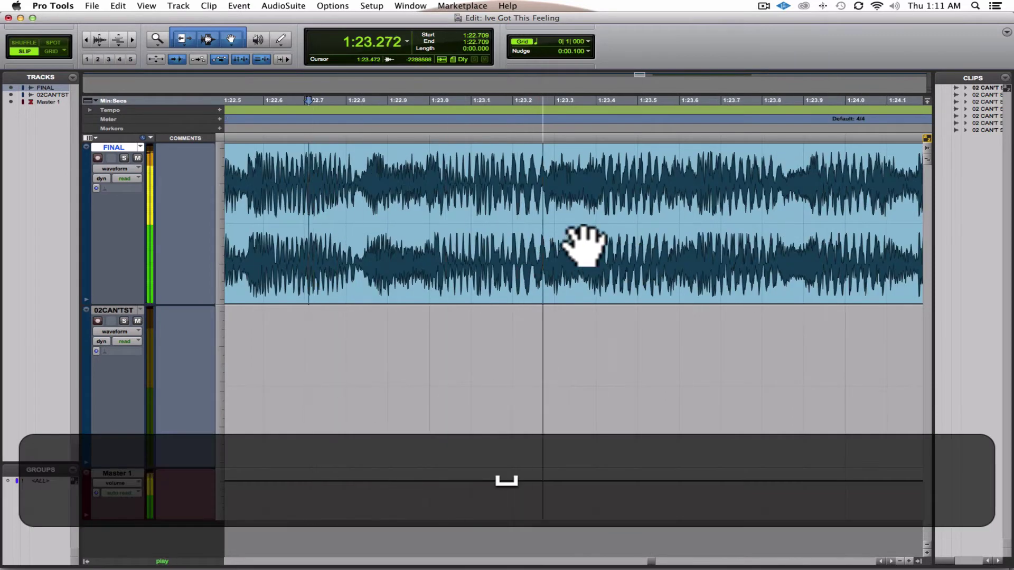
{"action": "key", "text": "space"}
Locate and audition the transients just after 1:23.0 on the FINAL track, and split the clip at 1:23.107
{"action": "left_click", "coordinate": [429, 174]}
{"action": "key", "text": "space"}
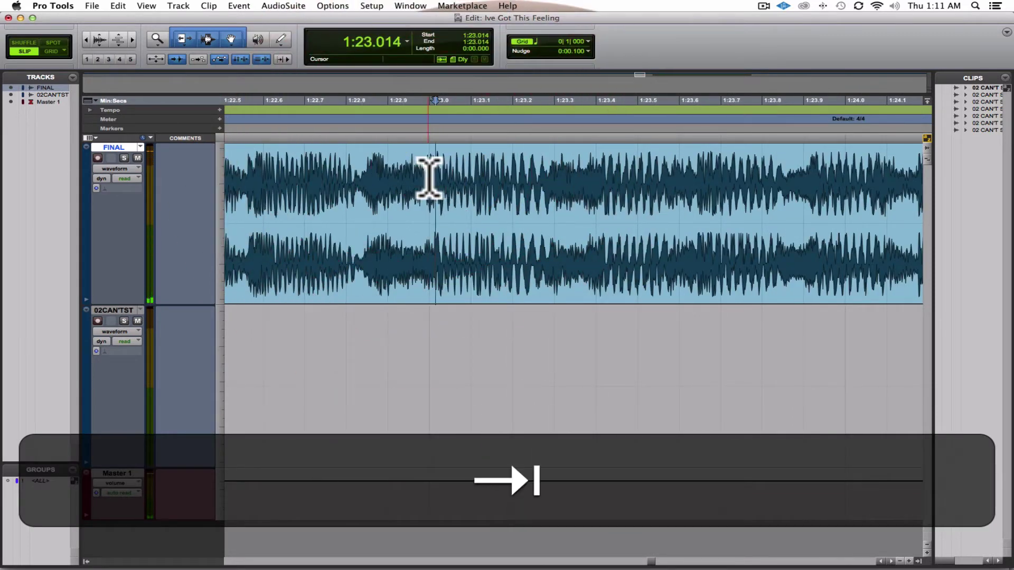
{"action": "key", "text": "space"}
{"action": "key", "text": "space"}
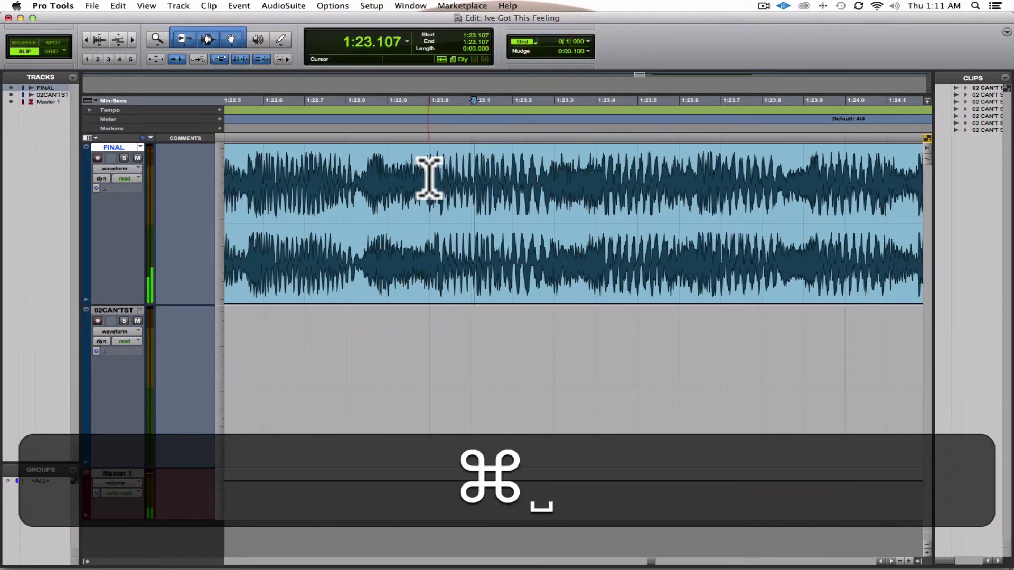
{"action": "key", "text": "super+e"}
Audition the FINAL track from the 1:23.107 split through the join
{"action": "key", "text": "super+bracketleft"}
{"action": "key", "text": "super+bracketleft"}
{"action": "key", "text": "super+bracketleft"}
{"action": "key", "text": "super+bracketleft"}
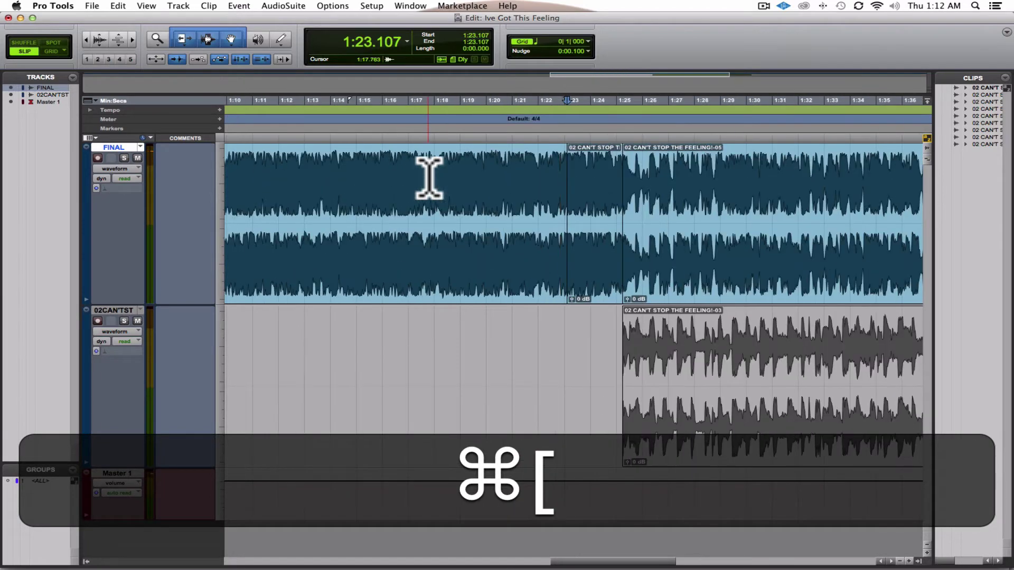
{"action": "scroll", "coordinate": [501, 200], "scroll_direction": "right", "scroll_amount": 5}
{"action": "key", "text": "space"}
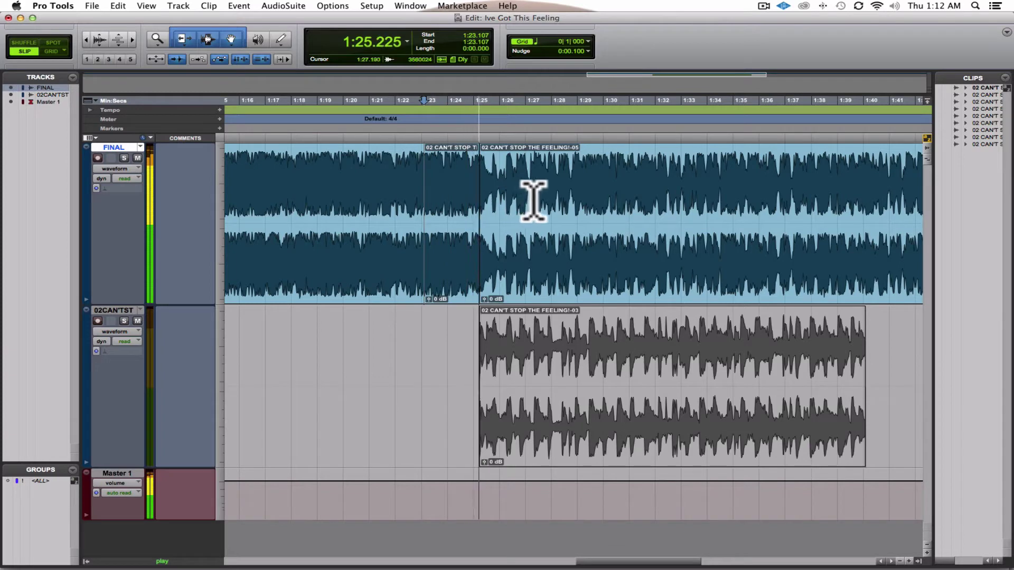
{"action": "key", "text": "space"}
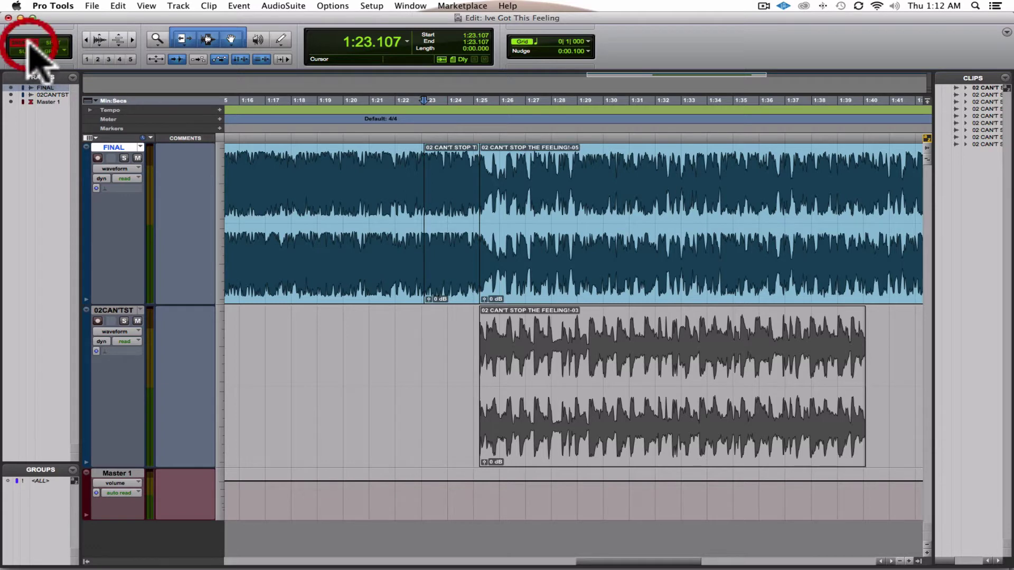
Delete the short FINAL clip starting at 1:23.107 in Shuffle mode so the gap closes, and audition the join from 1:17.276
{"action": "left_click", "coordinate": [450, 285]}
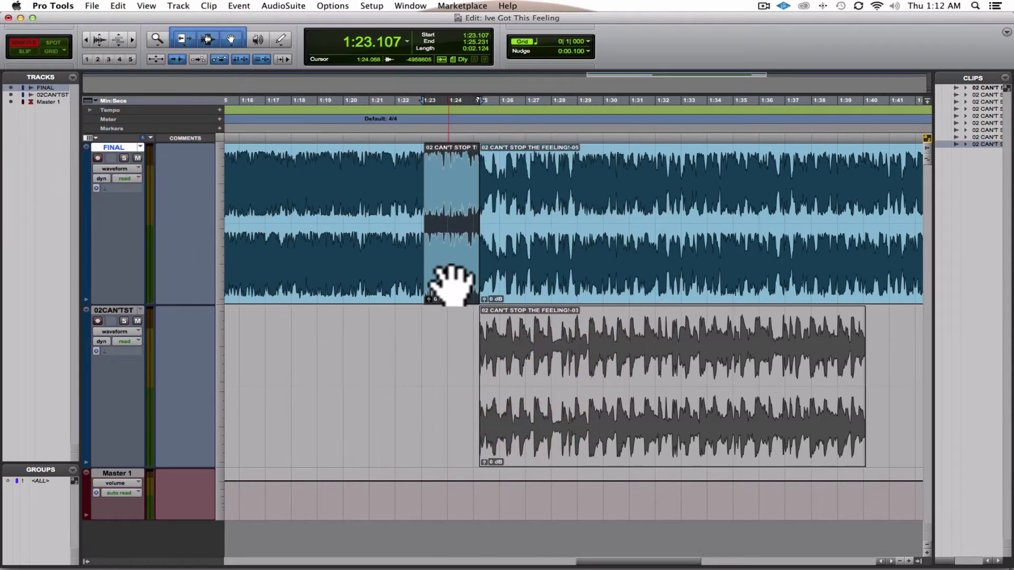
{"action": "key", "text": "BackSpace"}
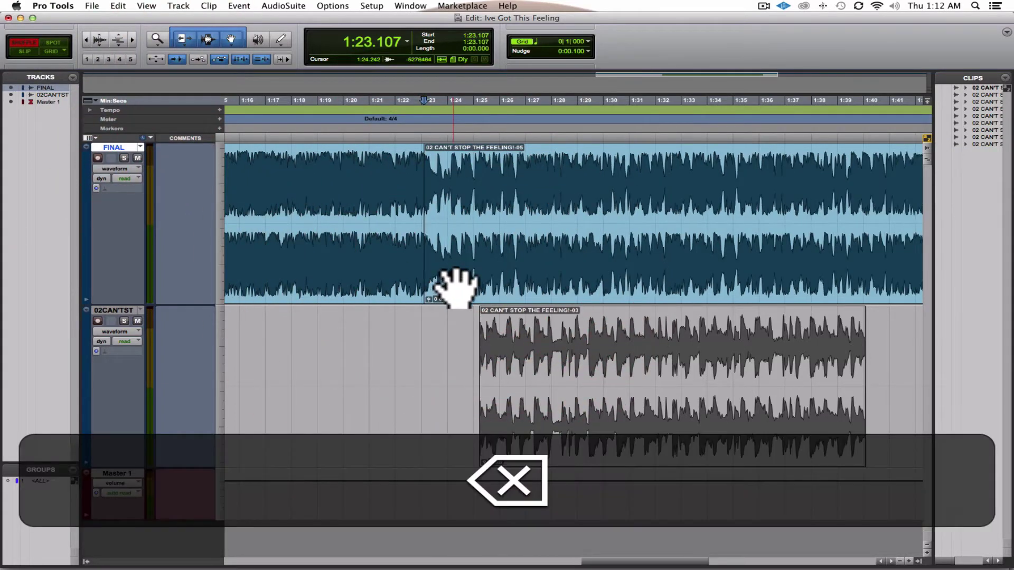
{"action": "left_click", "coordinate": [376, 140]}
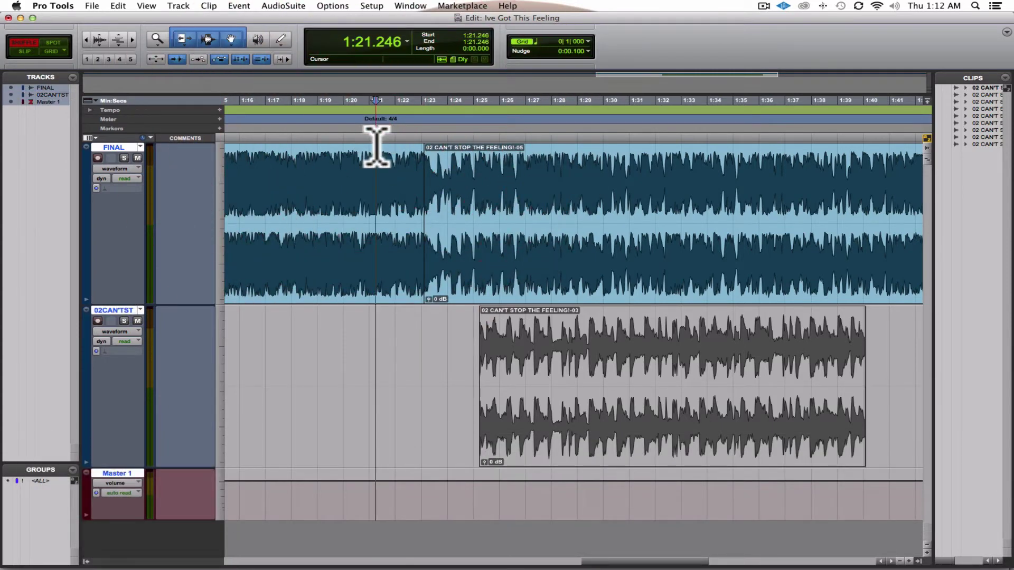
{"action": "left_click", "coordinate": [282, 149]}
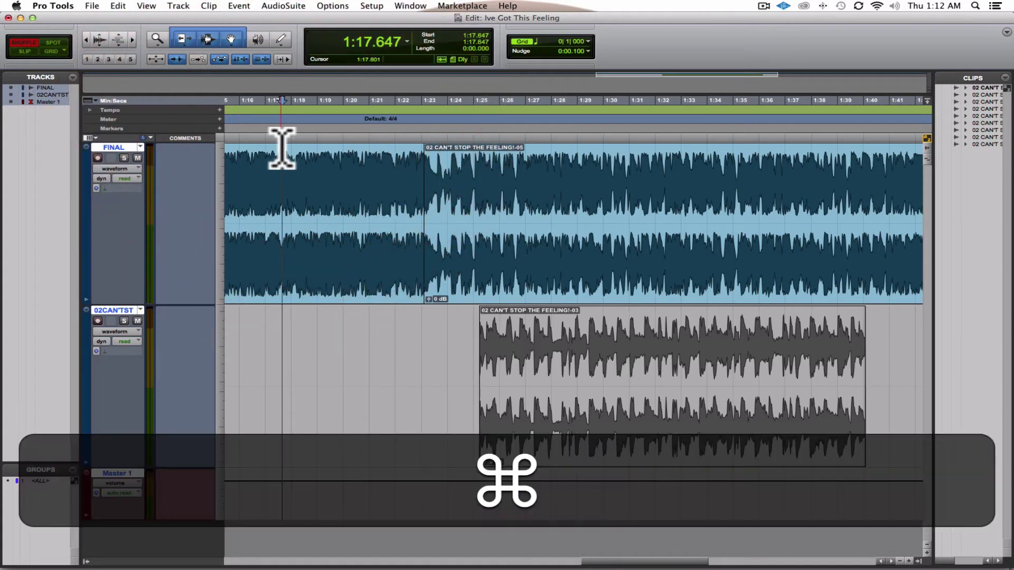
{"action": "key", "text": "ctrl+bracketleft"}
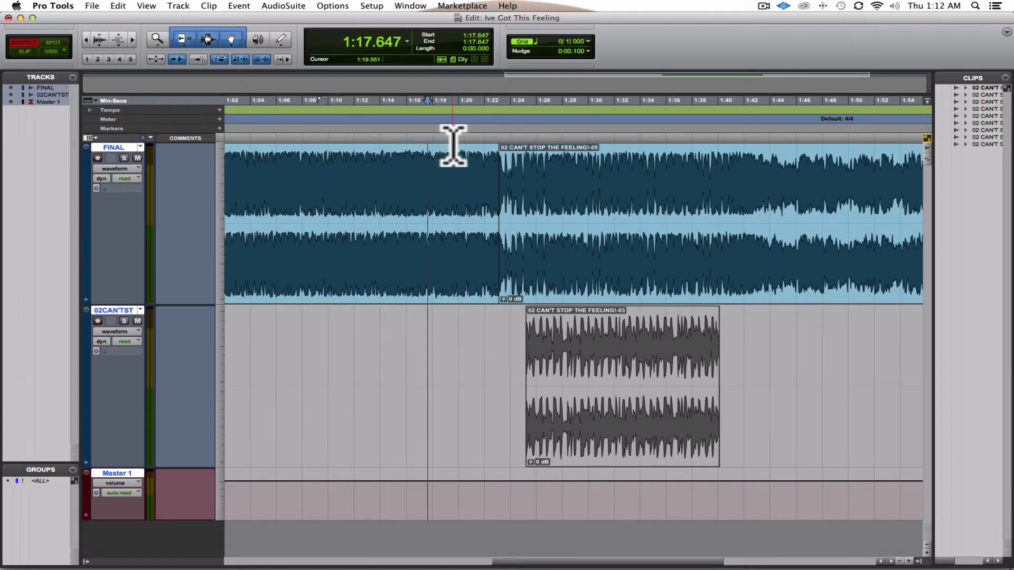
{"action": "left_click", "coordinate": [423, 145]}
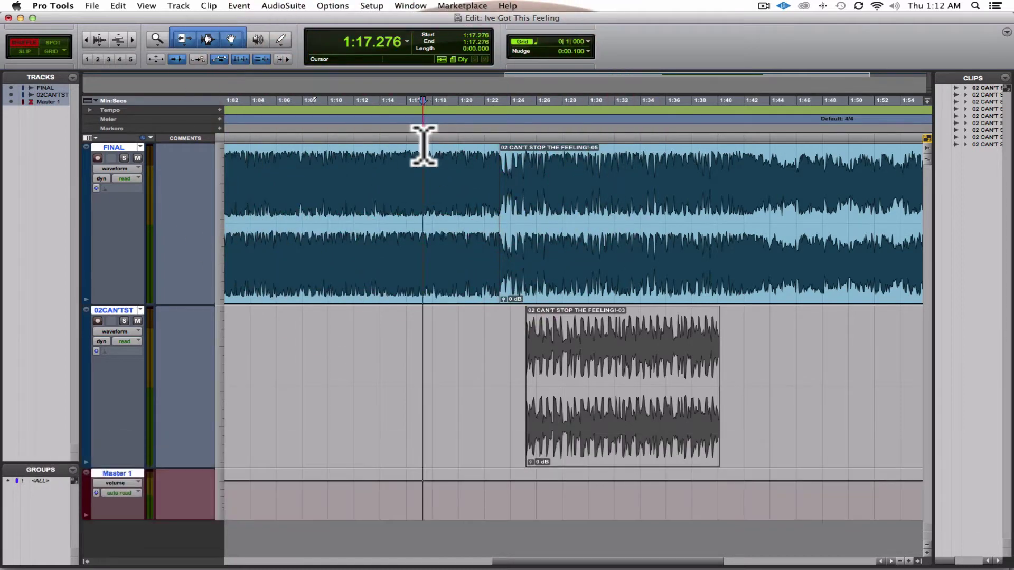
{"action": "key", "text": "space"}
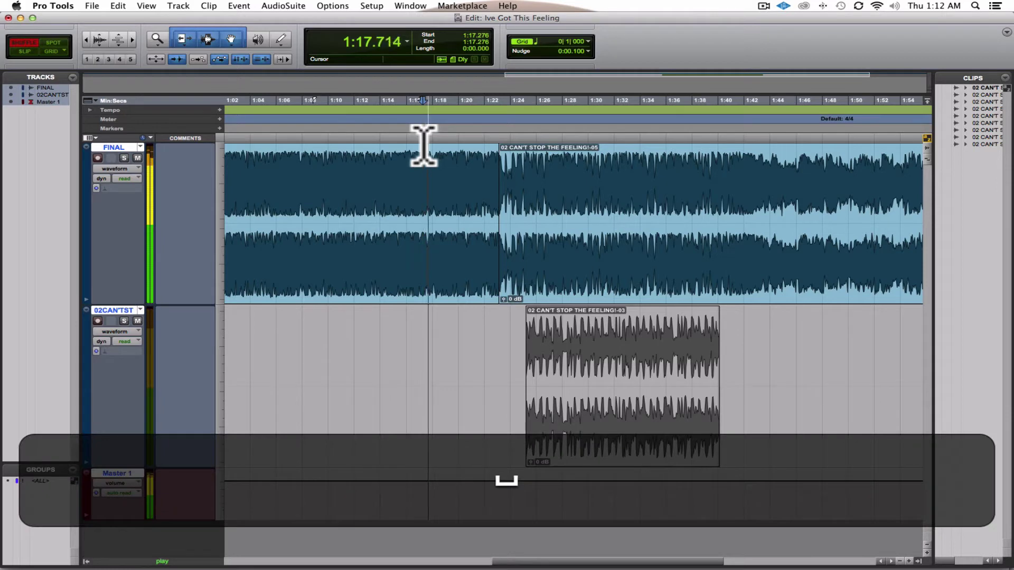
{"action": "key", "text": "super+bracketright"}
{"action": "scroll", "coordinate": [696, 270], "scroll_direction": "right", "scroll_amount": 8}
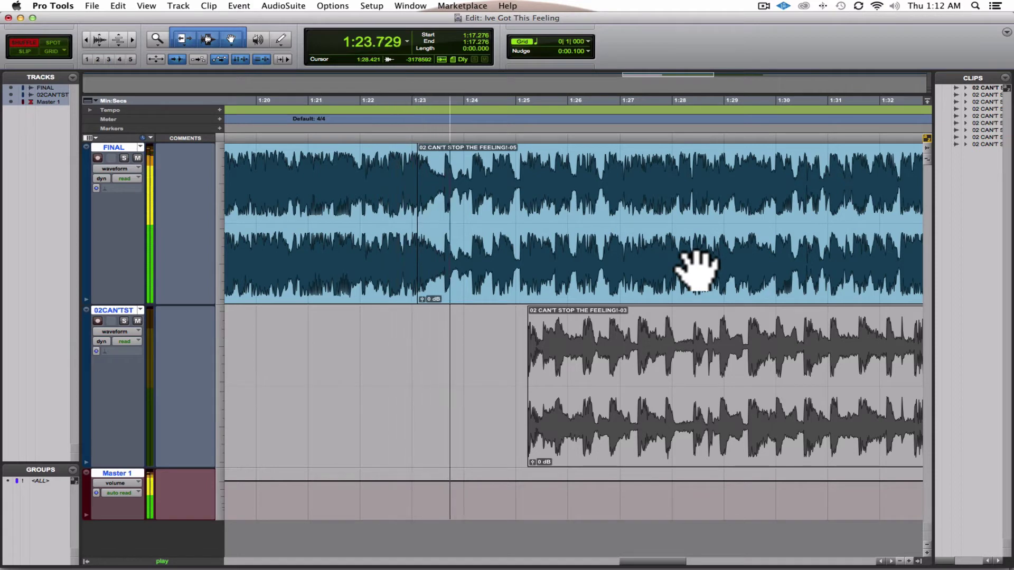
{"action": "key", "text": "space"}
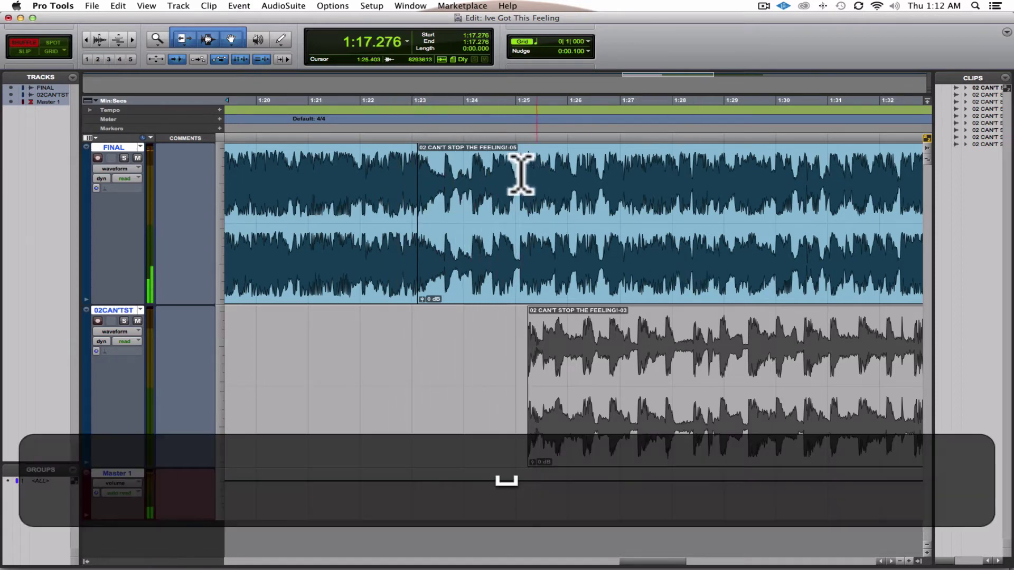
Switch to Slip mode, audition the material after the join from 1:23.377, and extend the end of FINAL's first clip to 1:23.864
{"action": "key", "text": "F2"}
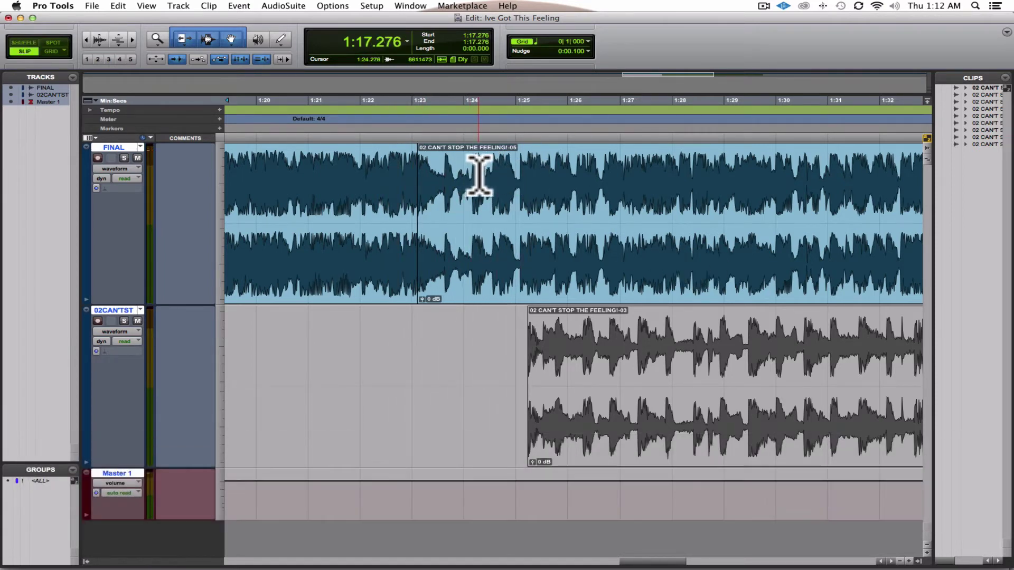
{"action": "key", "text": "super+bracketright"}
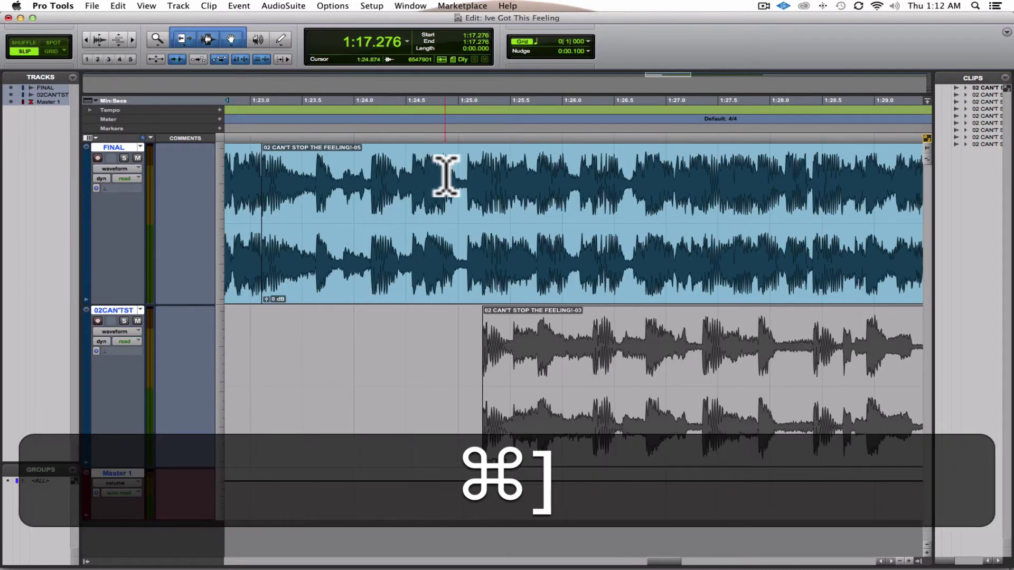
{"action": "scroll", "coordinate": [452, 181], "scroll_direction": "left", "scroll_amount": 5}
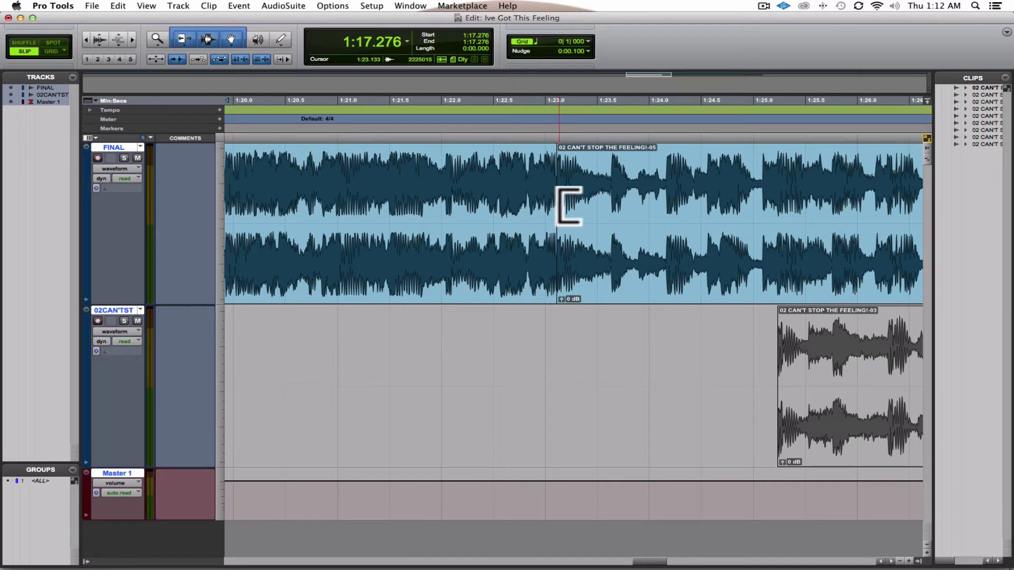
{"action": "left_click", "coordinate": [555, 206]}
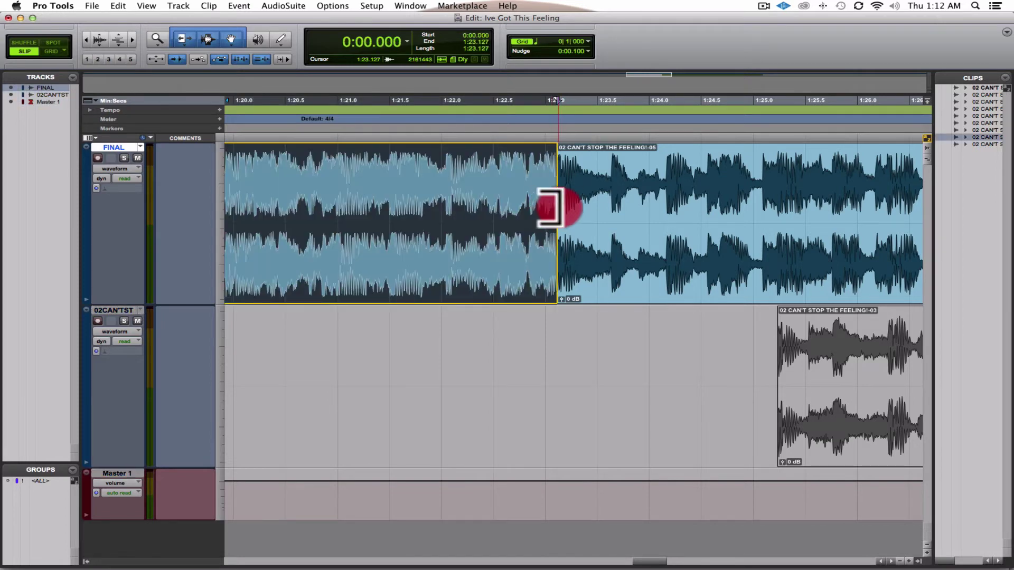
{"action": "left_click", "coordinate": [584, 153]}
{"action": "key", "text": "space"}
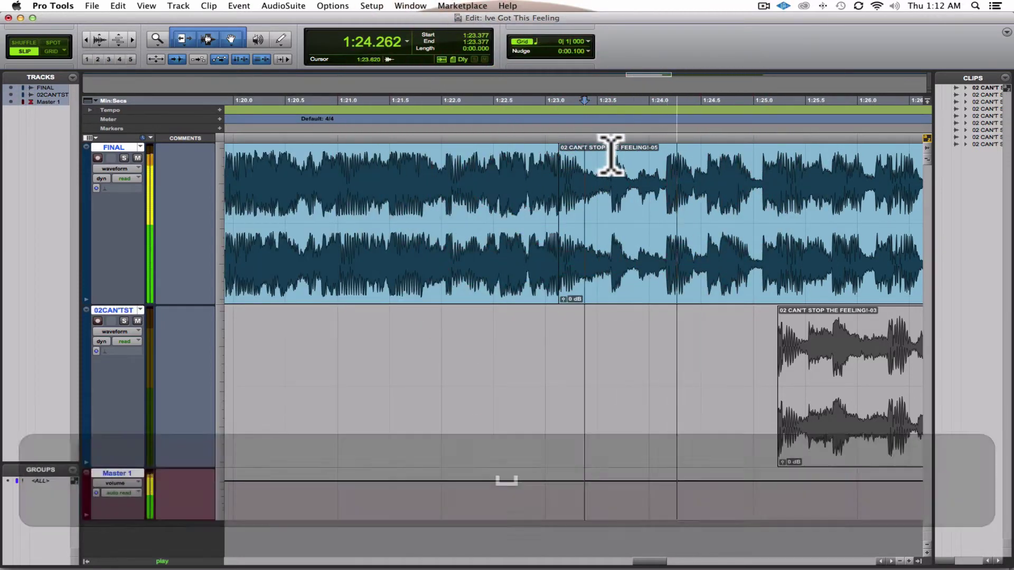
{"action": "key", "text": "space"}
{"action": "left_click", "coordinate": [634, 154]}
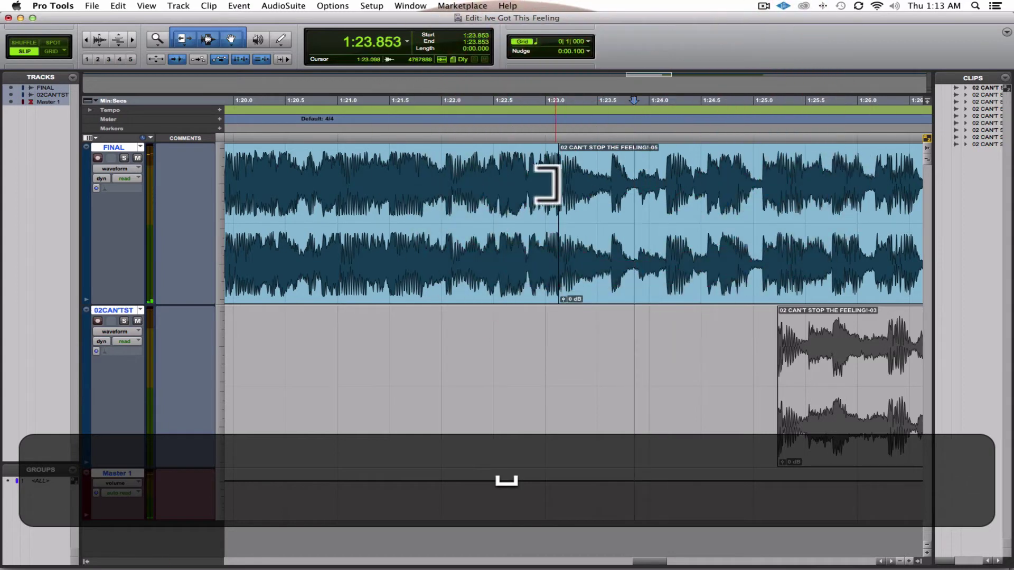
{"action": "left_click_drag", "start_coordinate": [547, 185], "coordinate": [631, 190]}
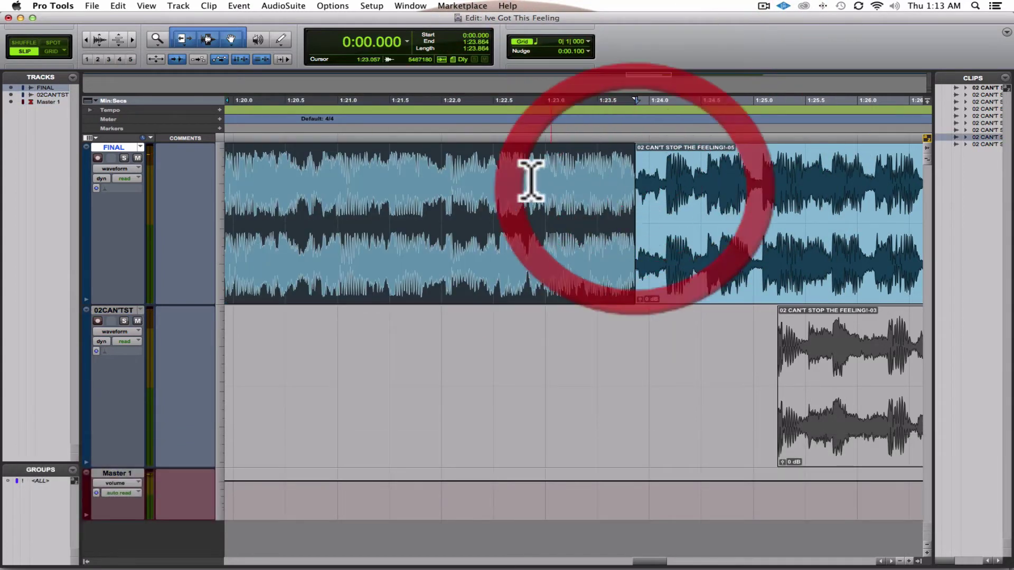
Audition the moved join on the FINAL track from 1:22.239, 1:21.937 and 1:22.303
{"action": "left_click", "coordinate": [467, 175]}
{"action": "key", "text": "space"}
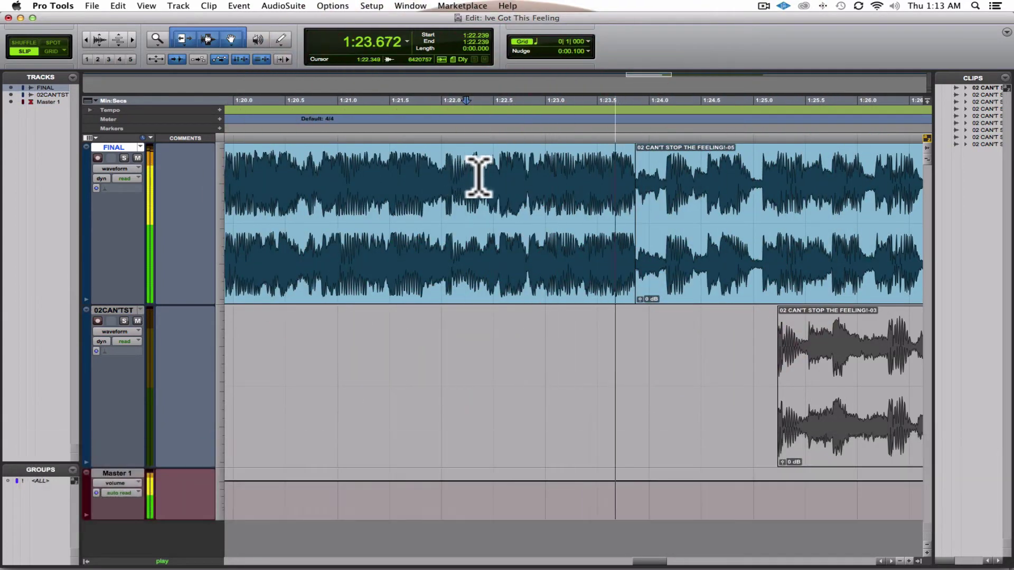
{"action": "key", "text": "space"}
{"action": "left_click", "coordinate": [437, 176]}
{"action": "key", "text": "space"}
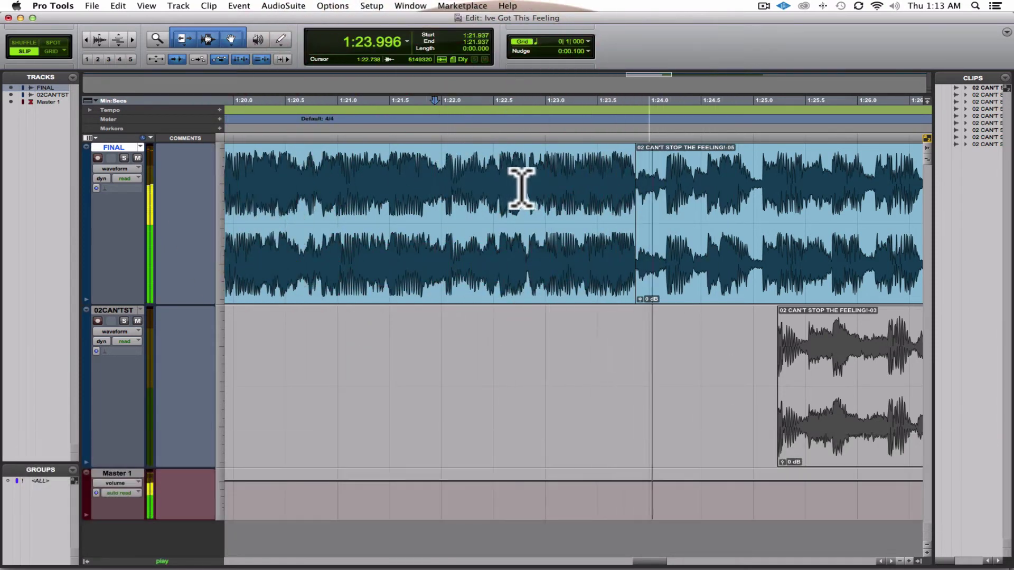
{"action": "scroll", "coordinate": [531, 186], "scroll_direction": "right", "scroll_amount": 2}
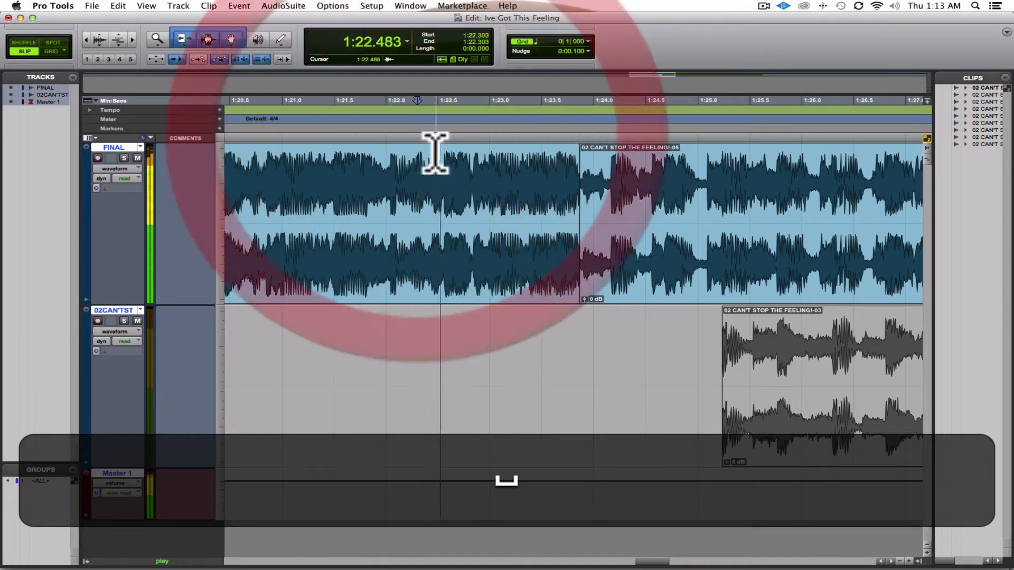
{"action": "key", "text": "space"}
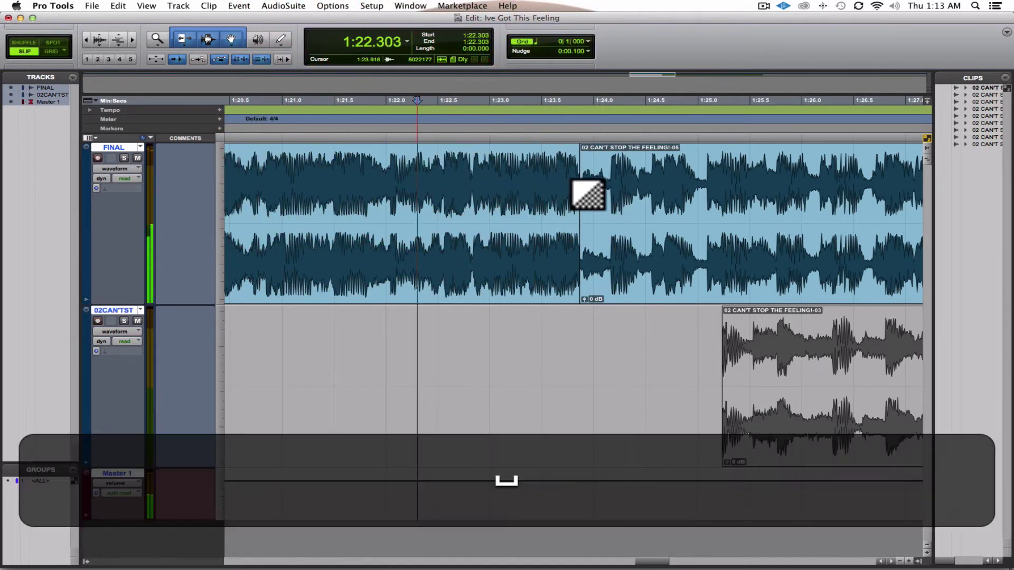
Fine-trim the end of FINAL's first clip to 1:23.876 and audition the join from 1:21.960
{"action": "left_click", "coordinate": [569, 185]}
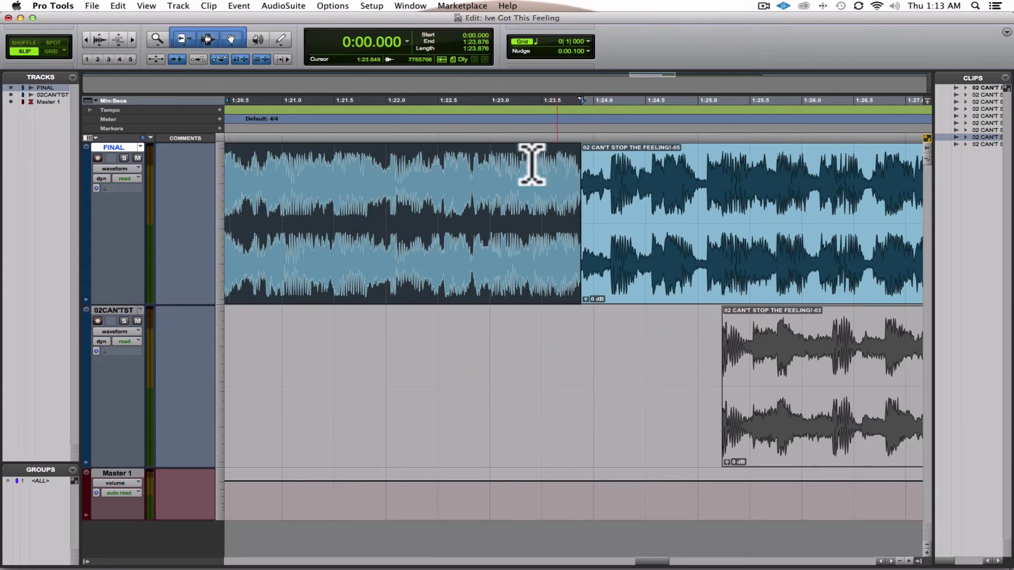
{"action": "left_click", "coordinate": [384, 148]}
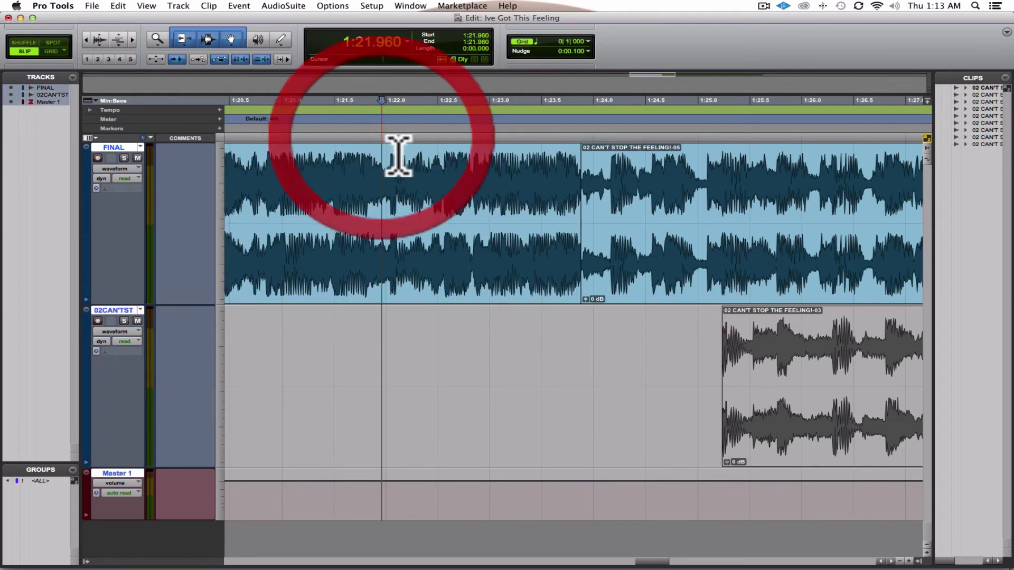
{"action": "key", "text": "space"}
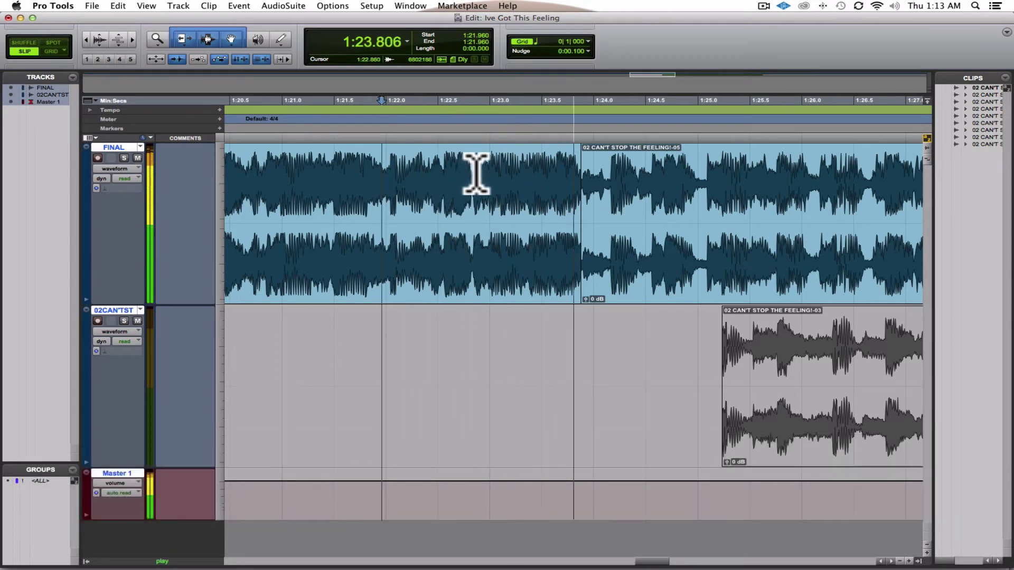
{"action": "key", "text": "space"}
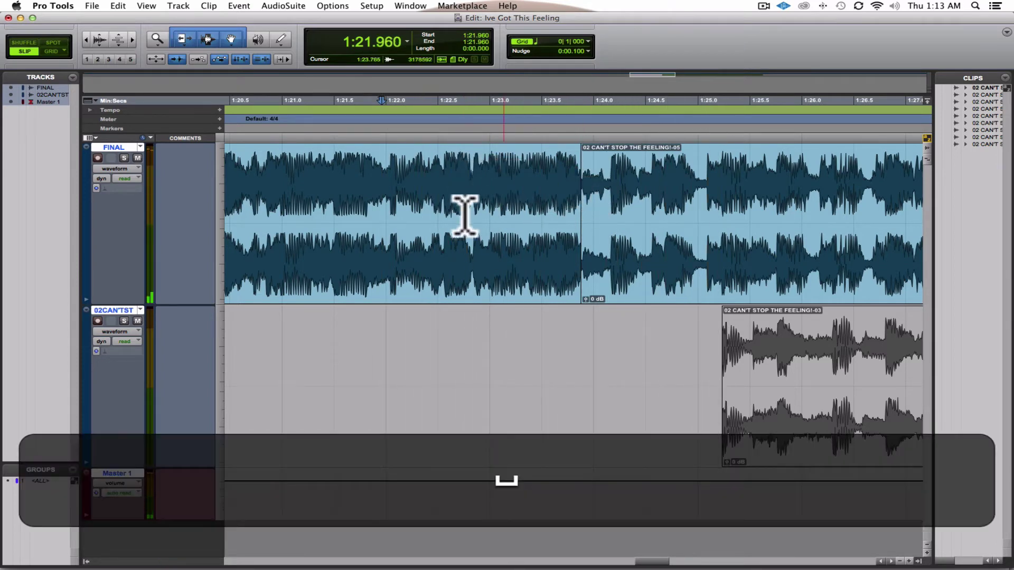
Duplicate only the FINAL track once, copying just its active playlist and inserting the copy after the last selected track
{"action": "left_click", "coordinate": [123, 309], "text": "alt"}
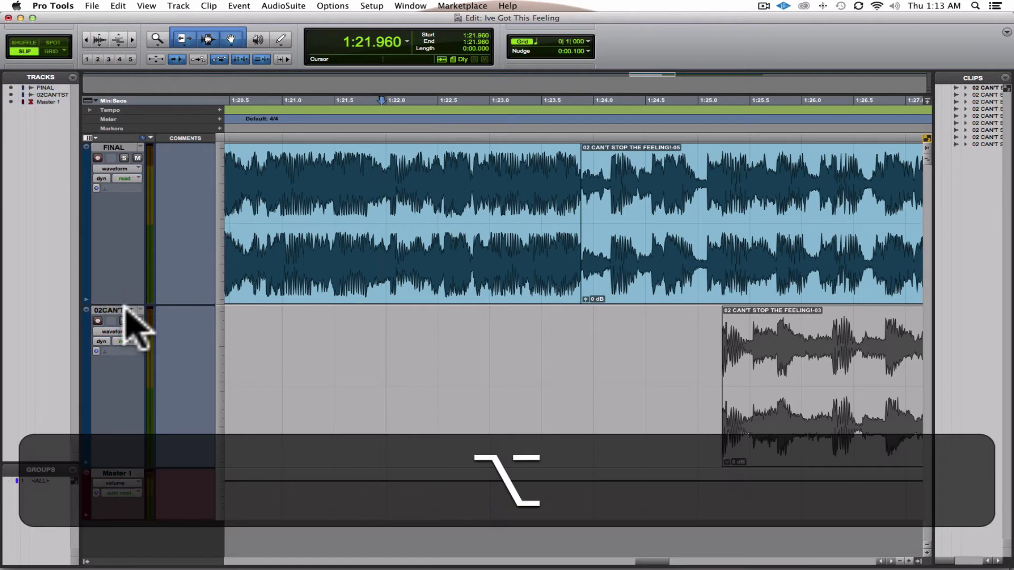
{"action": "right_click", "coordinate": [125, 149]}
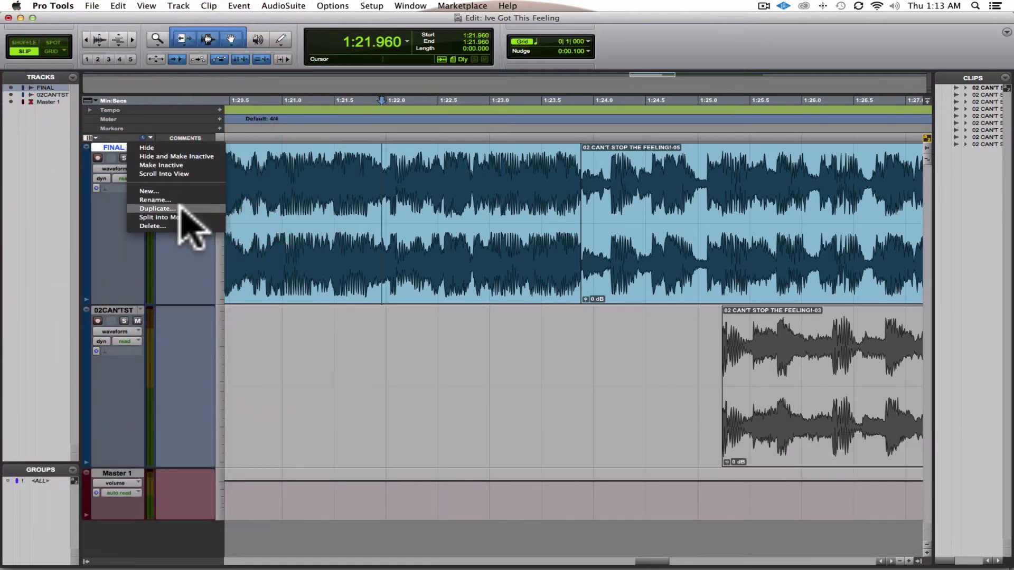
{"action": "left_click", "coordinate": [178, 209]}
{"action": "left_click", "coordinate": [474, 202]}
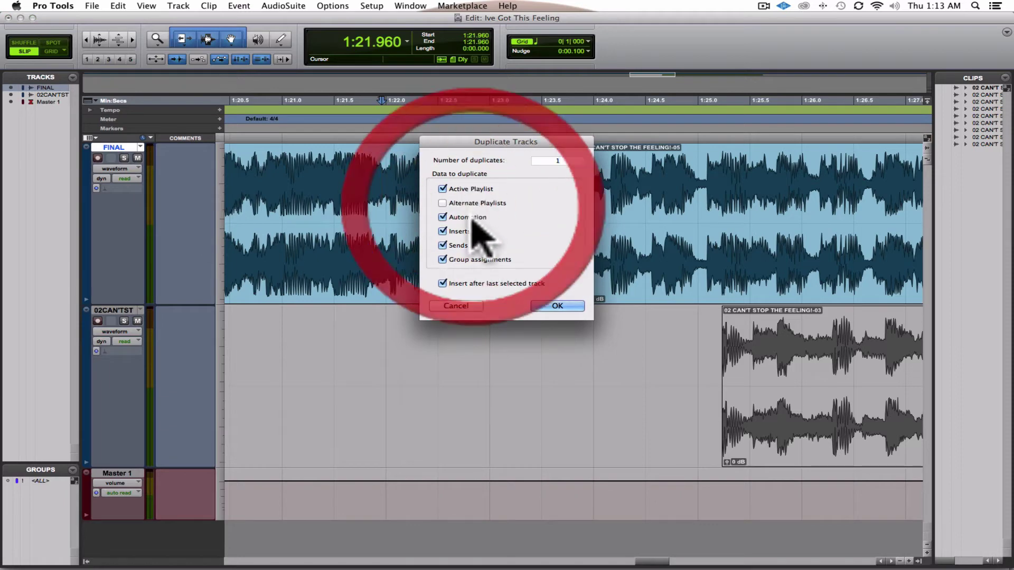
{"action": "left_click", "coordinate": [467, 218]}
{"action": "left_click", "coordinate": [464, 231]}
{"action": "left_click", "coordinate": [459, 245]}
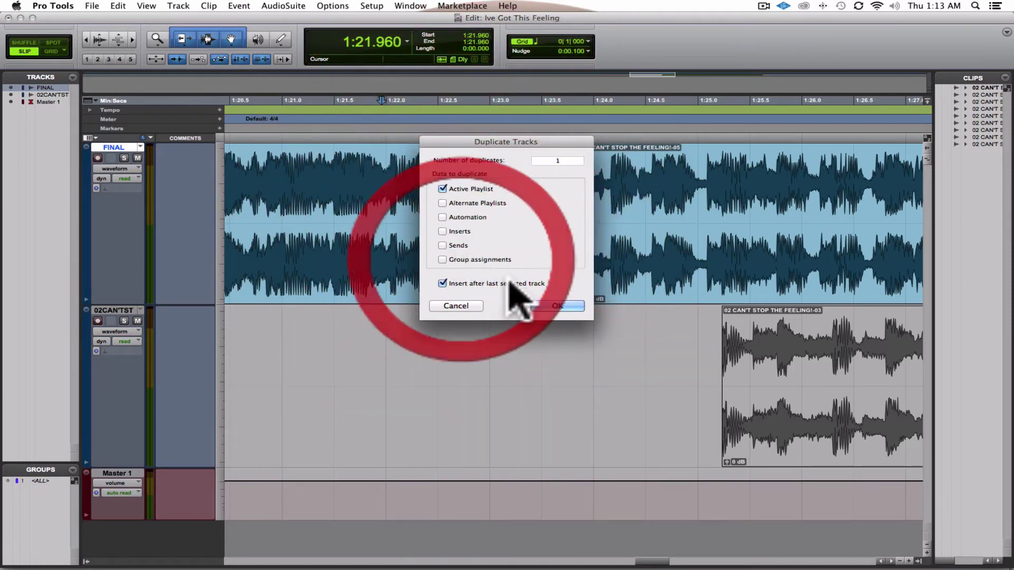
{"action": "left_click", "coordinate": [555, 307]}
Delete the clip before the join from FINAL.dup1 and the clip after the join from FINAL
{"action": "left_click", "coordinate": [543, 415]}
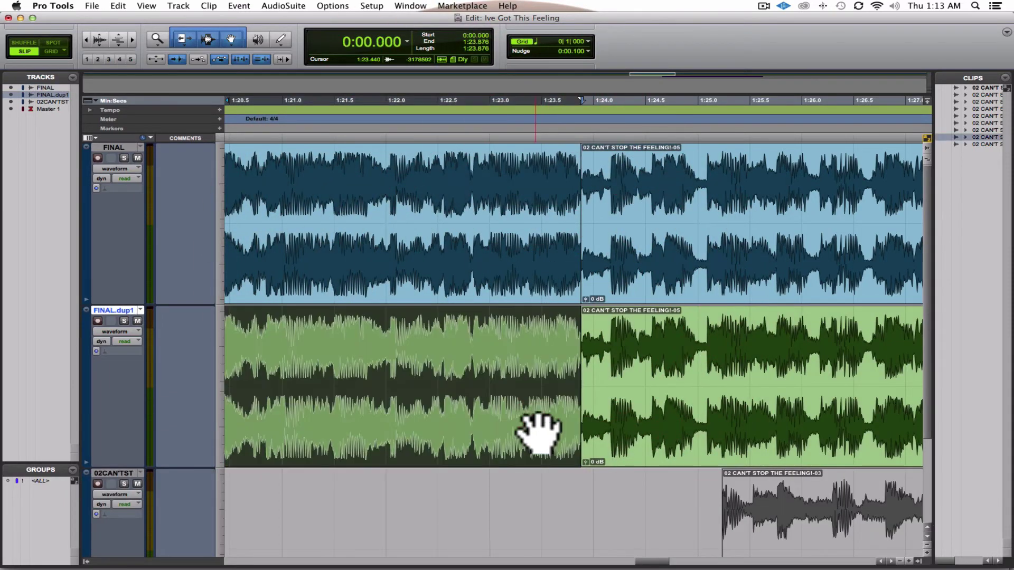
{"action": "key", "text": "BackSpace"}
{"action": "left_click", "coordinate": [652, 283]}
{"action": "key", "text": "BackSpace"}
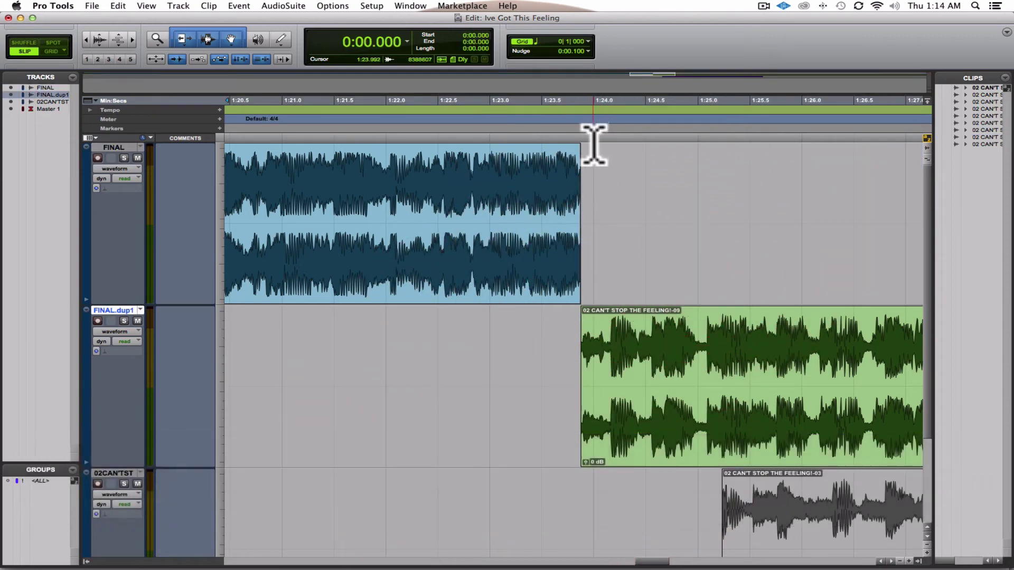
Extend the end of the FINAL clip to 1:24.683 and audition the soloed track from 1:23.226 and 1:23.777
{"action": "left_click_drag", "start_coordinate": [578, 205], "coordinate": [664, 205]}
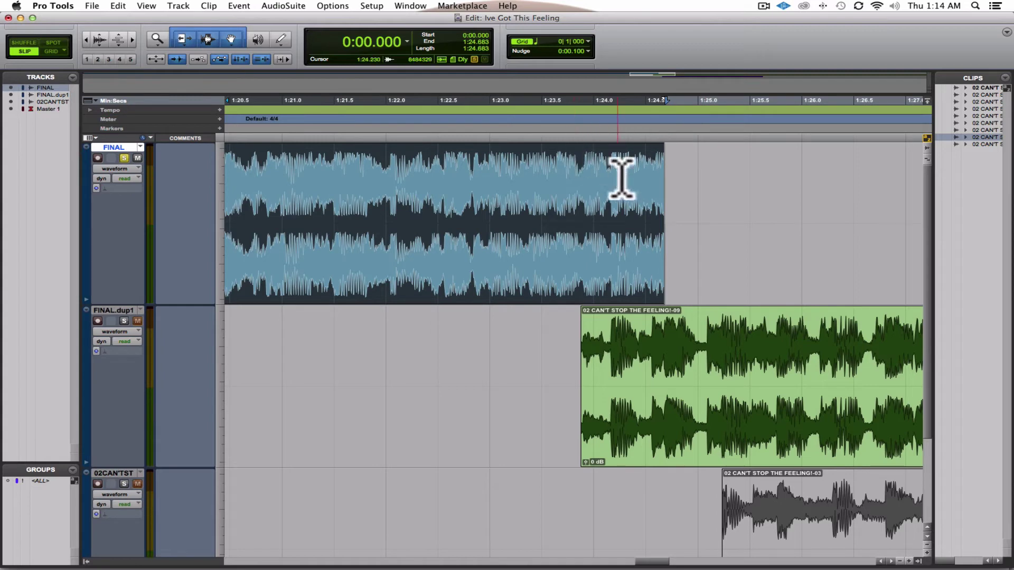
{"action": "left_click", "coordinate": [513, 145]}
{"action": "key", "text": "space"}
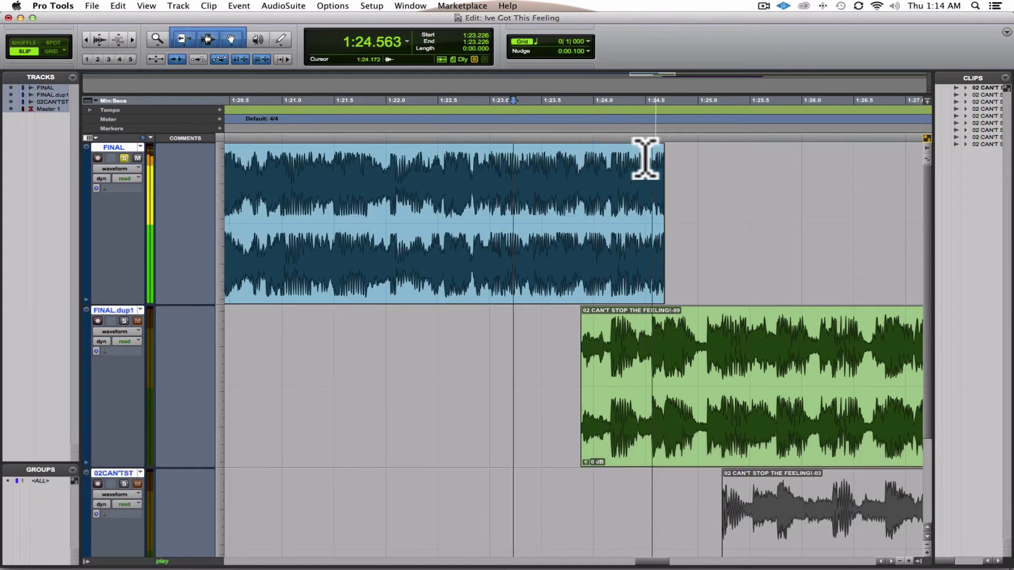
{"action": "key", "text": "space"}
{"action": "left_click", "coordinate": [570, 142]}
{"action": "key", "text": "space"}
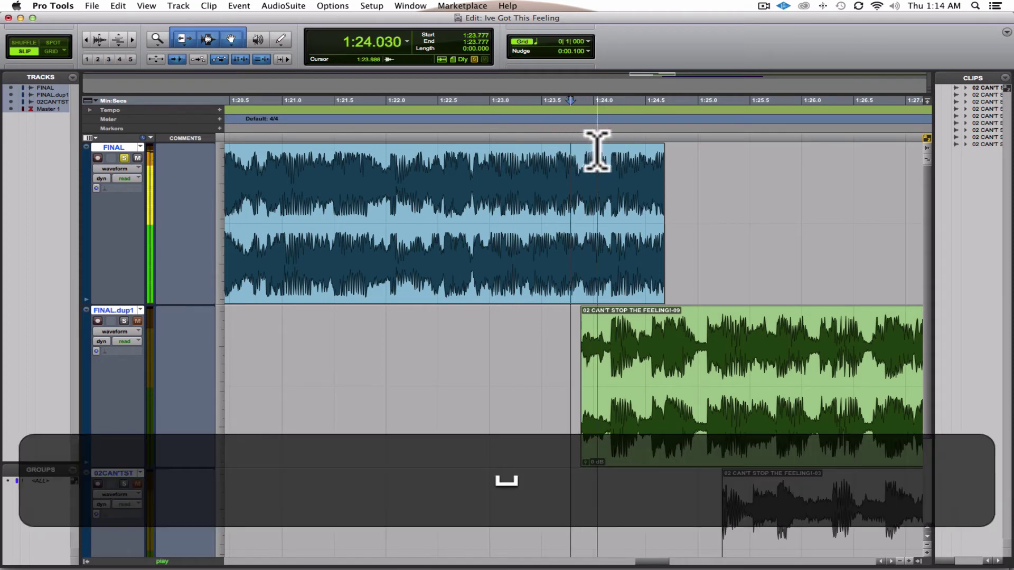
{"action": "key", "text": "space"}
Cut the end of the FINAL clip off from 1:24.584 onward and audition the ending from 1:23.719
{"action": "left_click_drag", "start_coordinate": [679, 181], "coordinate": [657, 170]}
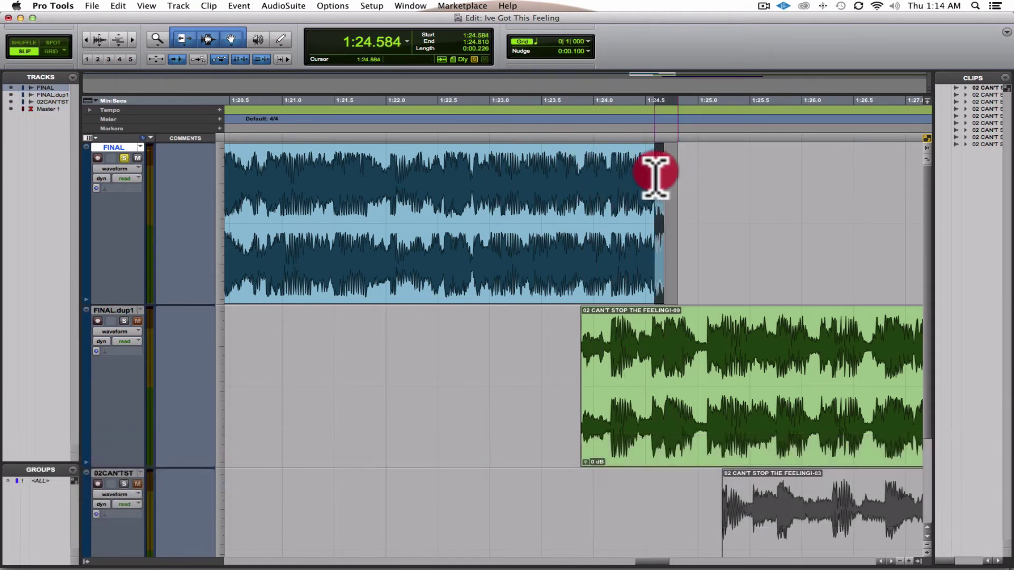
{"action": "key", "text": "BackSpace"}
{"action": "left_click", "coordinate": [565, 142]}
{"action": "key", "text": "space"}
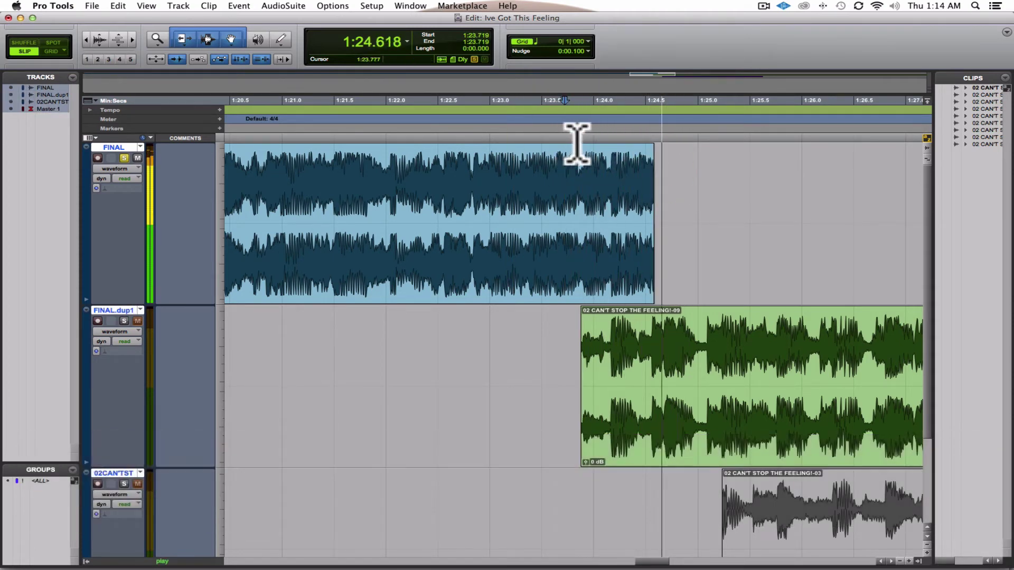
Fade out the end of the FINAL clip from 1:23.870 to 1:24.584 and audition it from 1:23.353
{"action": "key", "text": "space"}
{"action": "left_click_drag", "start_coordinate": [649, 158], "coordinate": [580, 161]}
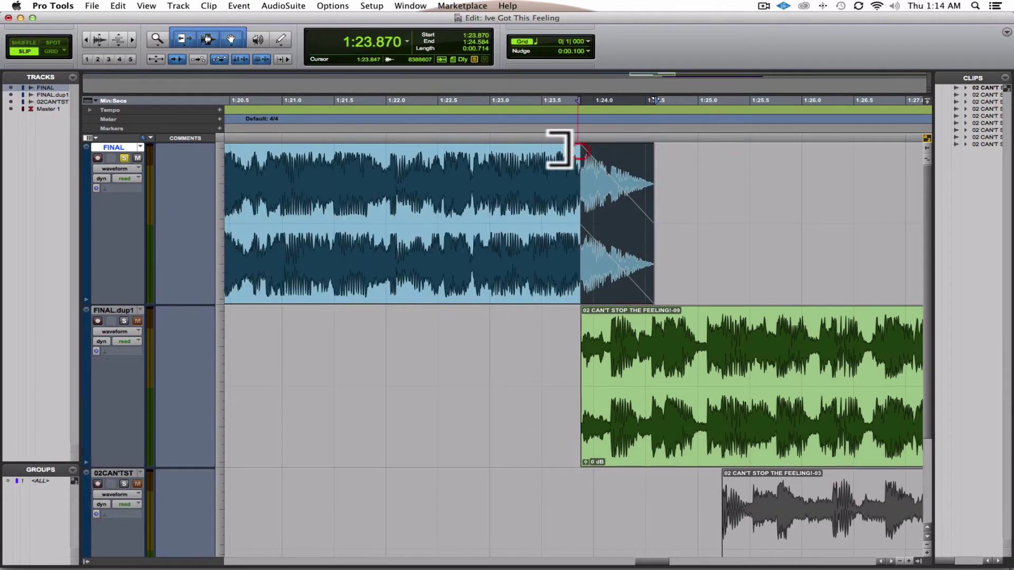
{"action": "left_click", "coordinate": [527, 144]}
{"action": "key", "text": "space"}
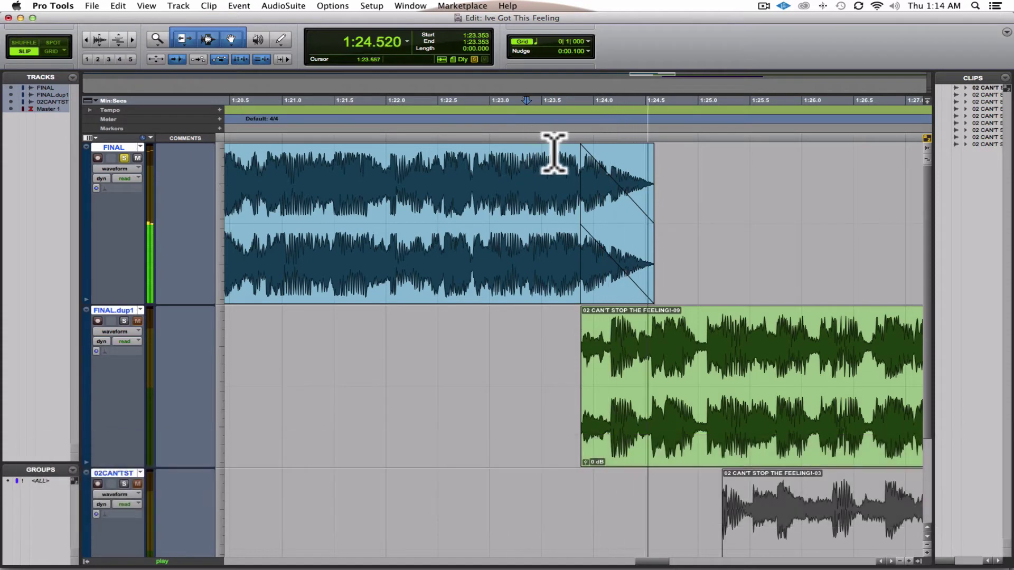
{"action": "key", "text": "space"}
Take FINAL out of solo and audition the join with its duplicate track from 1:23.324
{"action": "left_click", "coordinate": [523, 324]}
{"action": "key", "text": "space"}
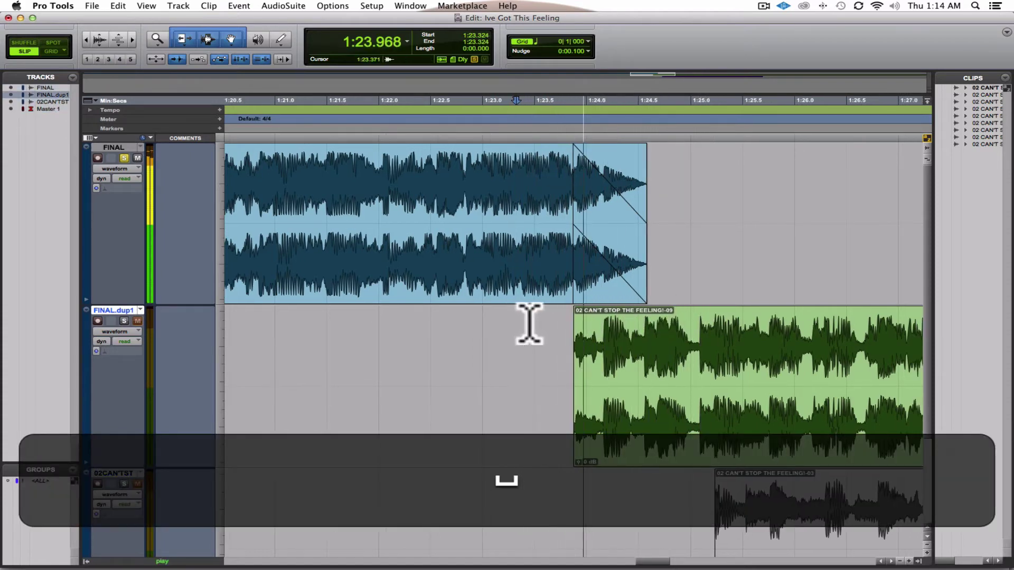
{"action": "key", "text": "space"}
{"action": "left_click", "coordinate": [124, 158]}
{"action": "key", "text": "space"}
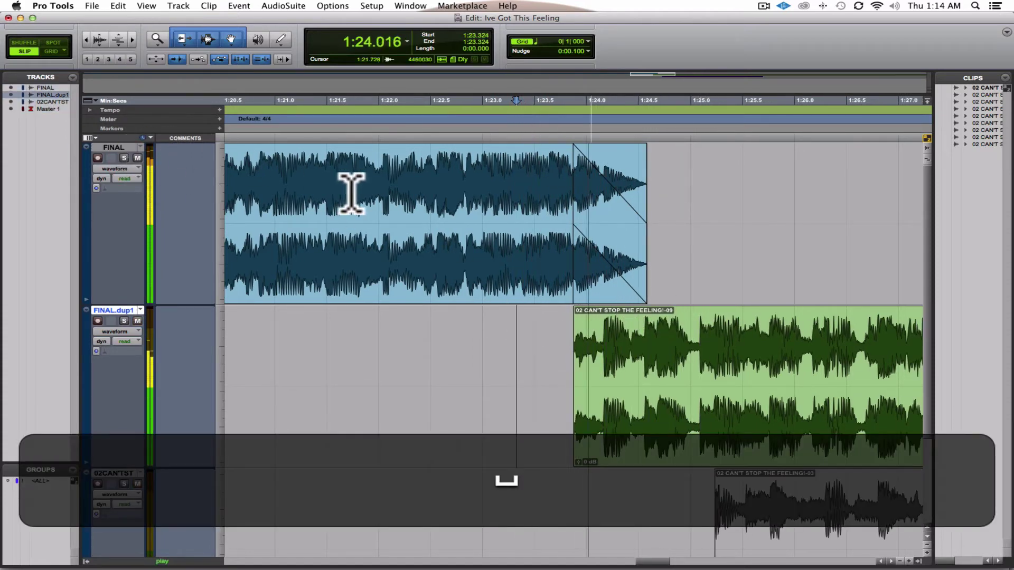
{"action": "key", "text": "space"}
Audition the join across FINAL and FINAL.dup1 from 1:22.196, 1:21.716 and 1:22.651
{"action": "left_click", "coordinate": [400, 142]}
{"action": "key", "text": "space"}
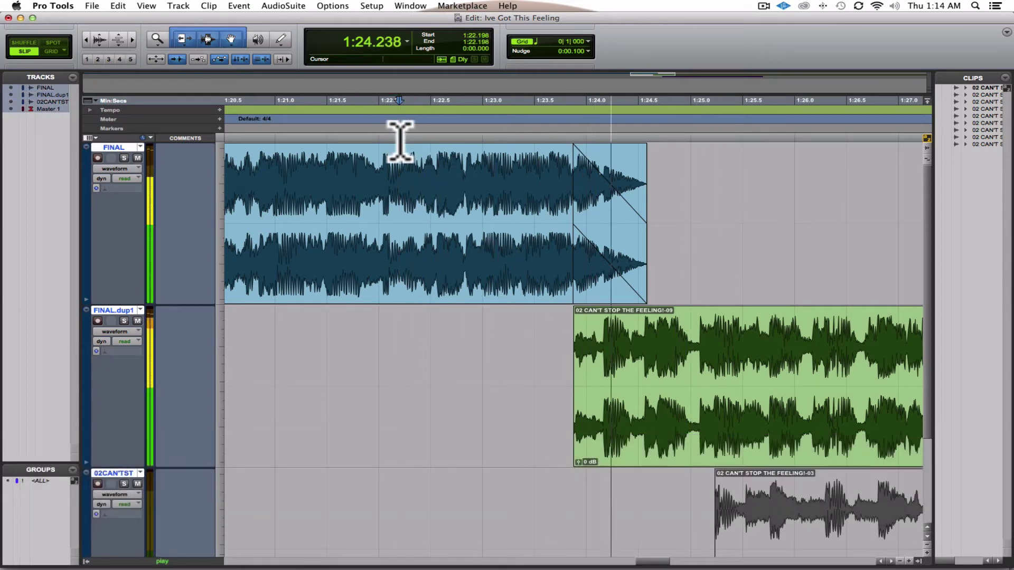
{"action": "key", "text": "space"}
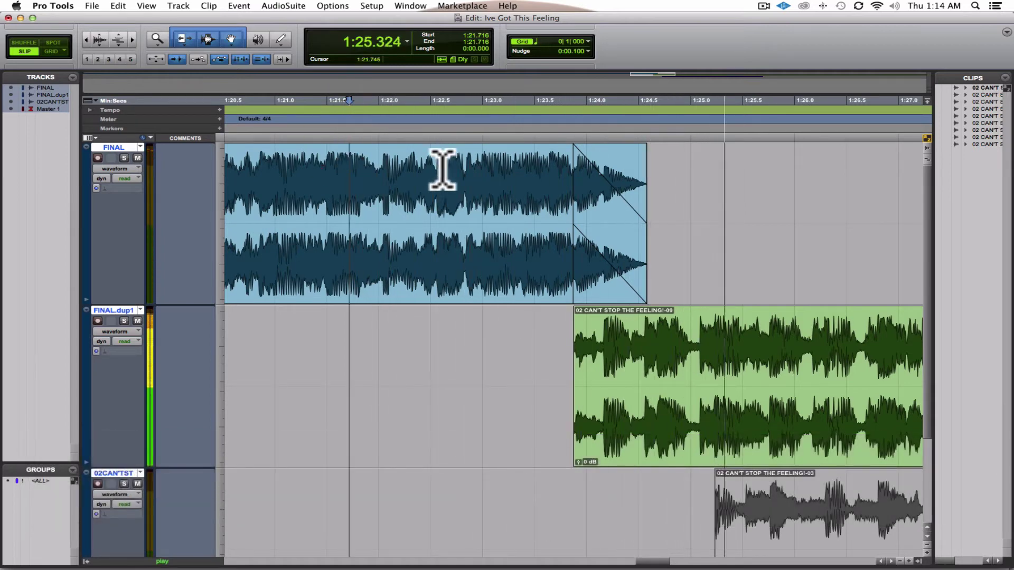
{"action": "key", "text": "space"}
{"action": "left_click", "coordinate": [446, 143]}
{"action": "key", "text": "space"}
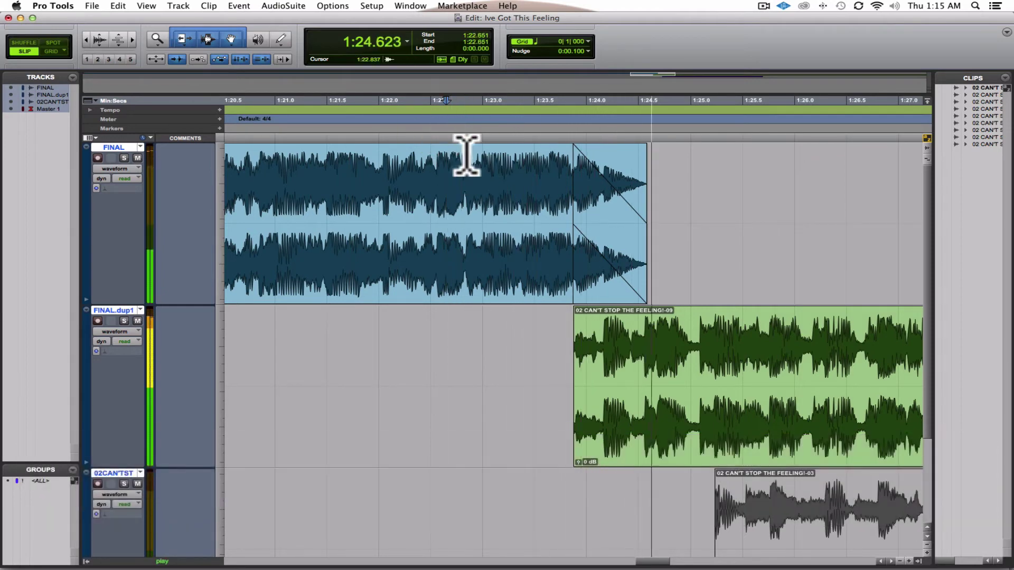
{"action": "key", "text": "space"}
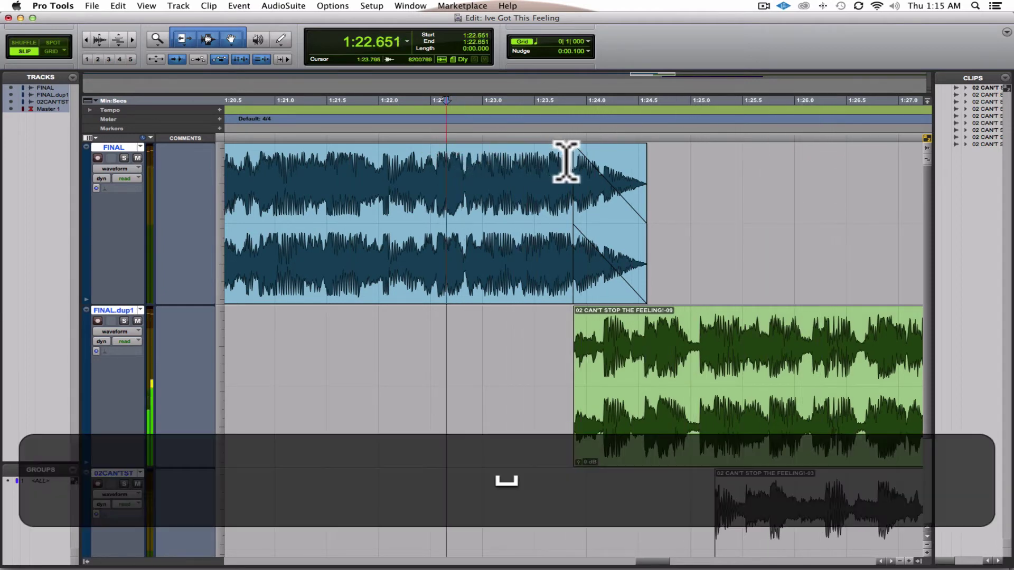
Save the session and apply fades to the FINAL.dup1 clip that starts at 1:23.876
{"action": "key", "text": "cmd+s"}
{"action": "left_click", "coordinate": [648, 461]}
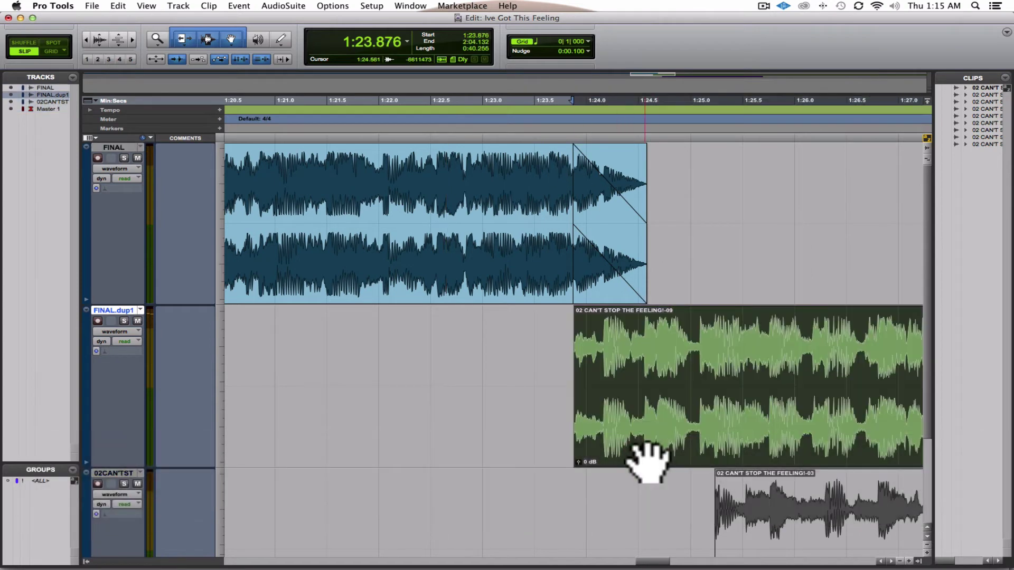
{"action": "key", "text": "cmd+f"}
{"action": "key", "text": "Return"}
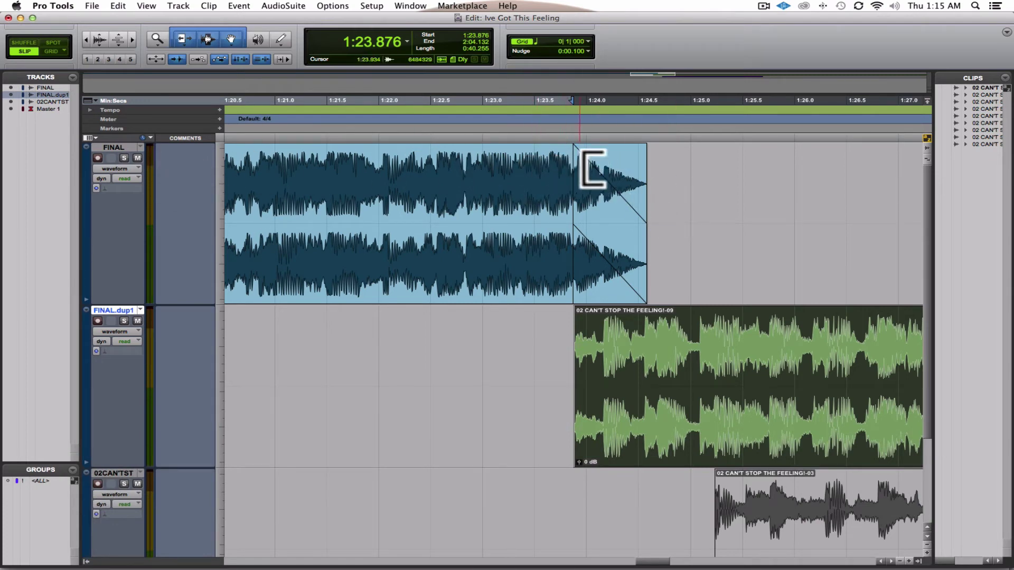
Save the session and insert the stereo multichannel UAD EMT 140 reverb in the FINAL track's first insert slot
{"action": "left_click", "coordinate": [118, 148]}
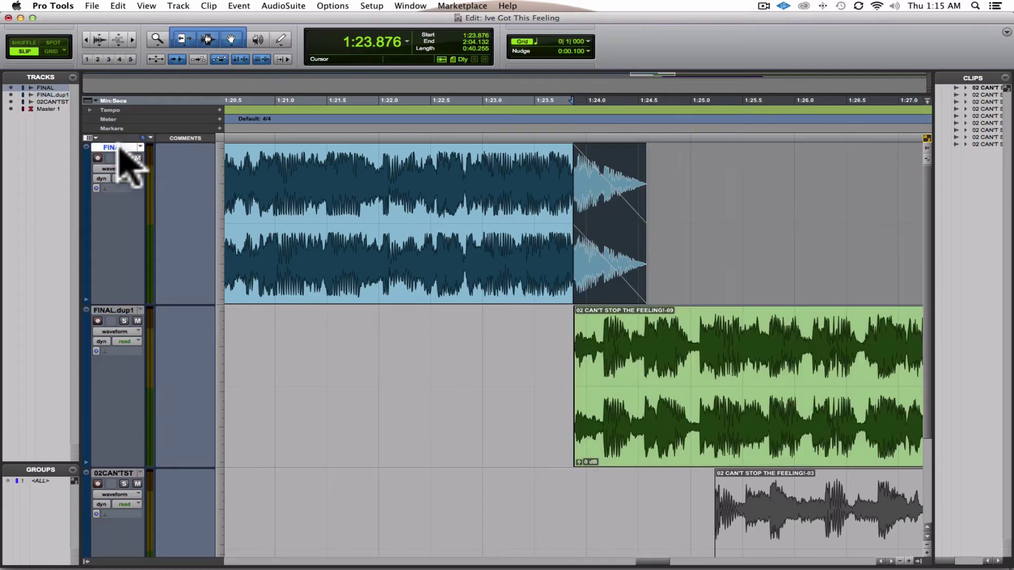
{"action": "key", "text": "super+s"}
{"action": "key", "text": "super+equal"}
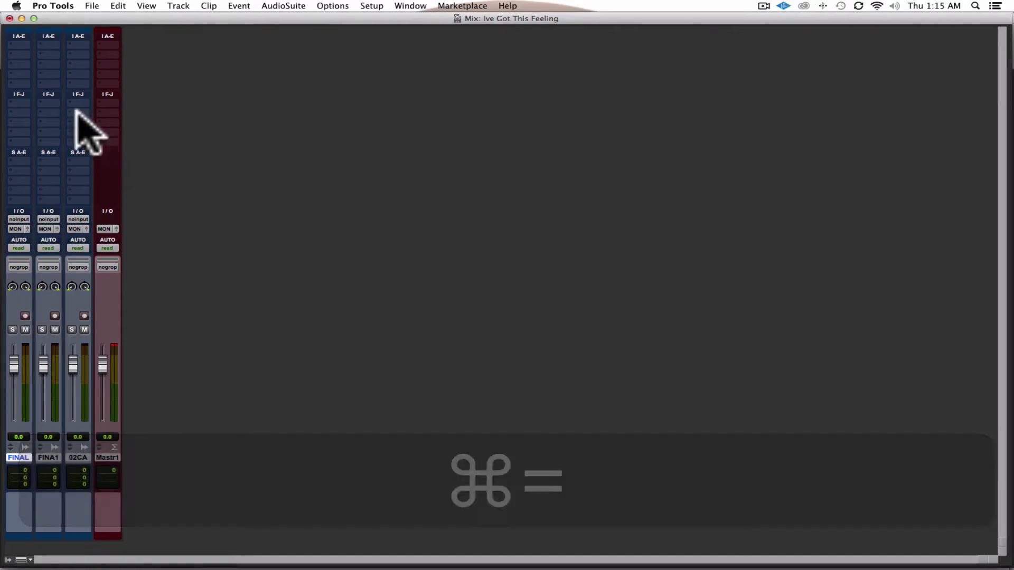
{"action": "left_click", "coordinate": [21, 44]}
{"action": "mouse_move", "coordinate": [101, 62]}
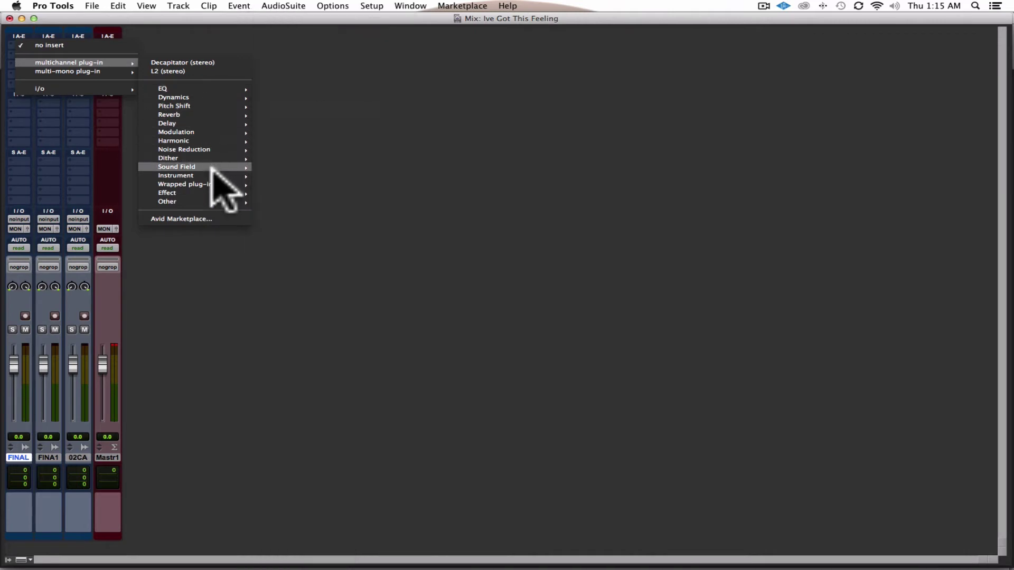
{"action": "mouse_move", "coordinate": [214, 192]}
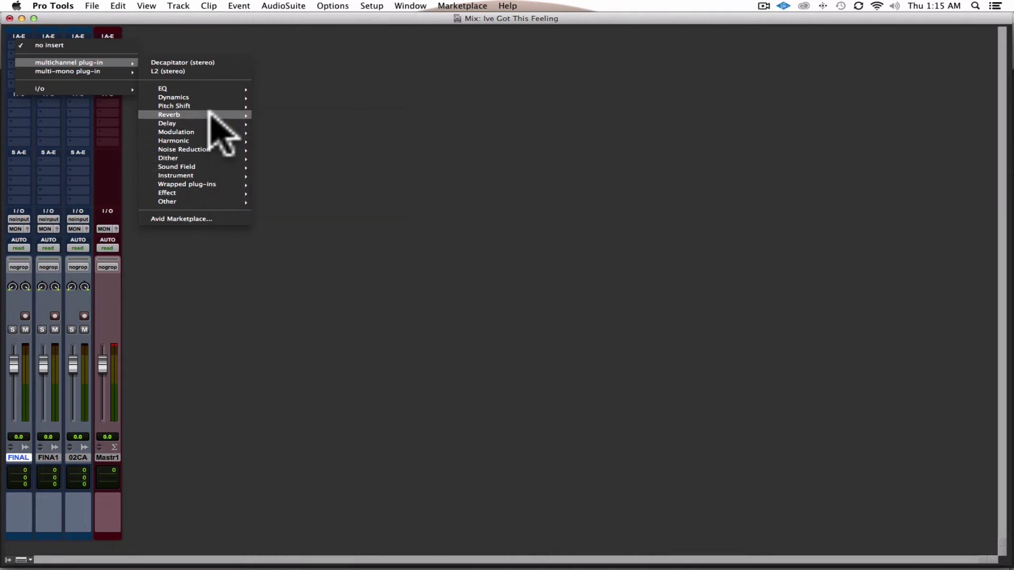
{"action": "mouse_move", "coordinate": [211, 117]}
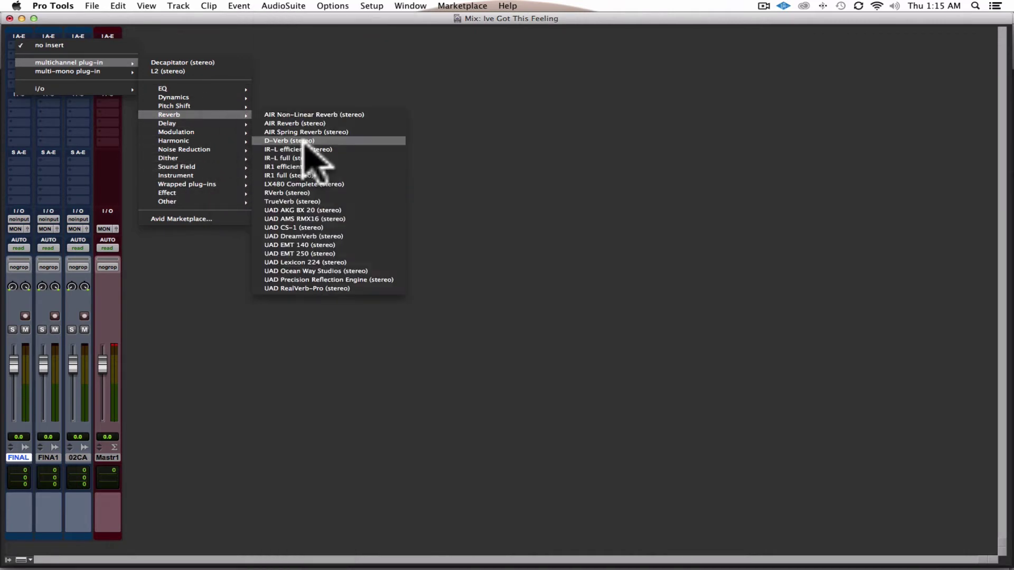
{"action": "left_click", "coordinate": [341, 245]}
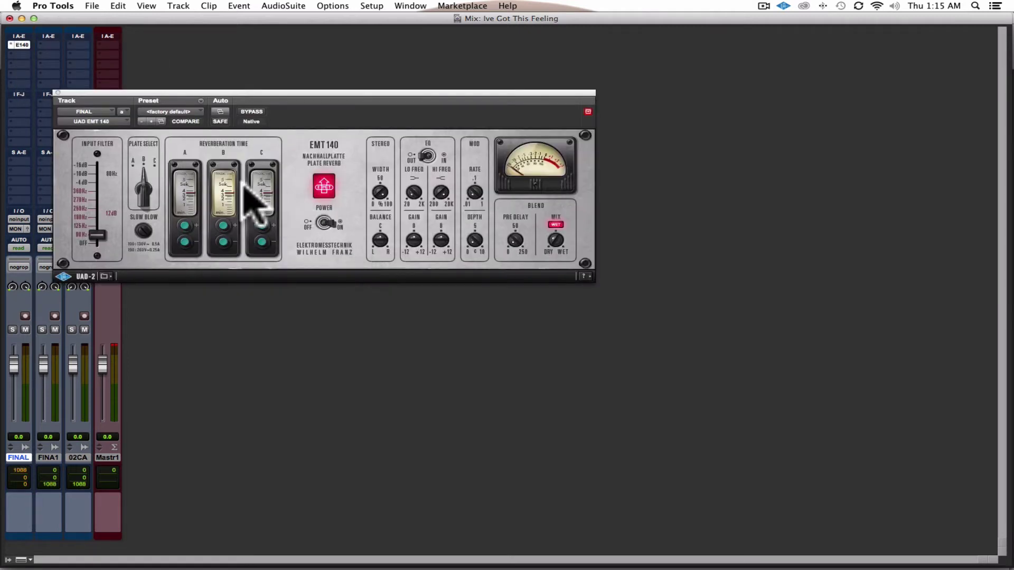
Set the EMT 140's input filter to -16 dB and switch off its wet solo
{"action": "left_click_drag", "start_coordinate": [95, 222], "coordinate": [102, 87]}
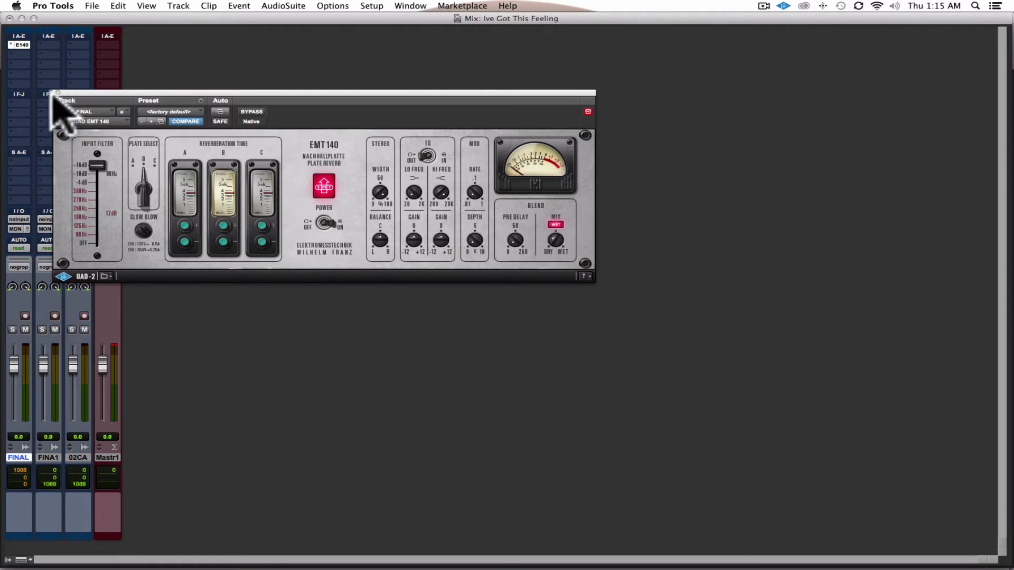
{"action": "left_click", "coordinate": [219, 111]}
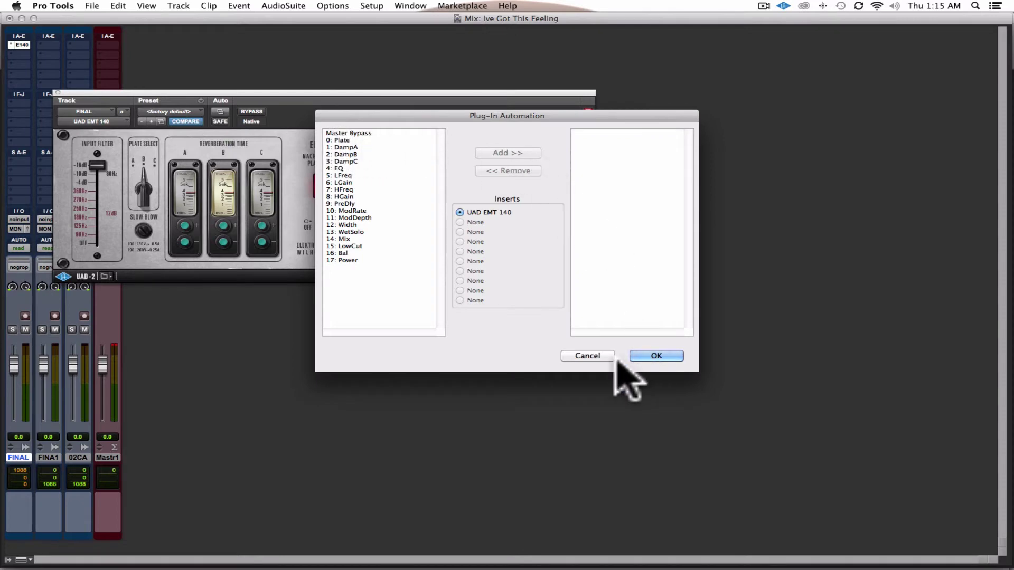
{"action": "left_click", "coordinate": [589, 356]}
{"action": "left_click", "coordinate": [557, 93]}
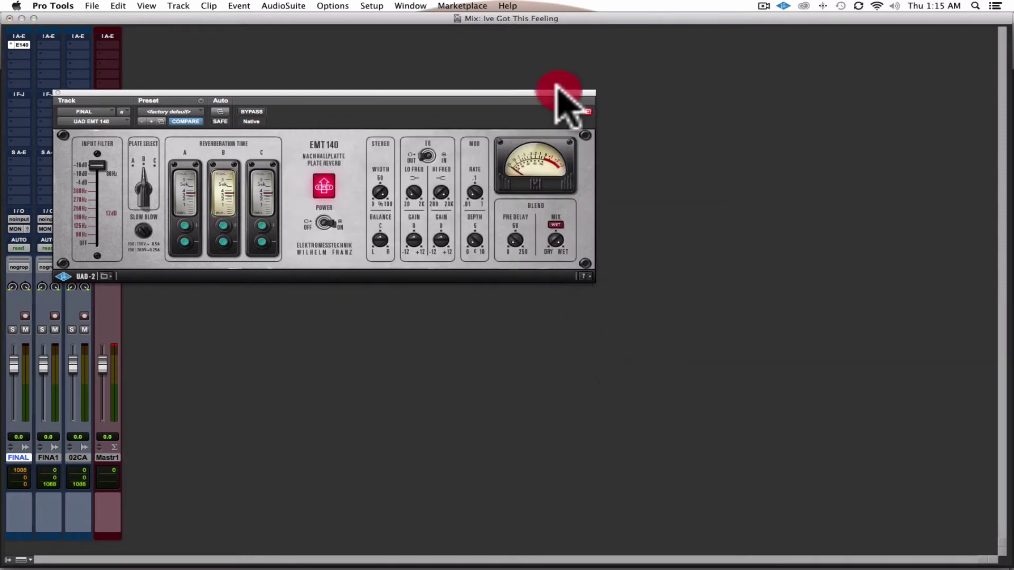
Enable automation for the EMT 140's Mix parameter and close the plug-in
{"action": "left_click", "coordinate": [221, 111]}
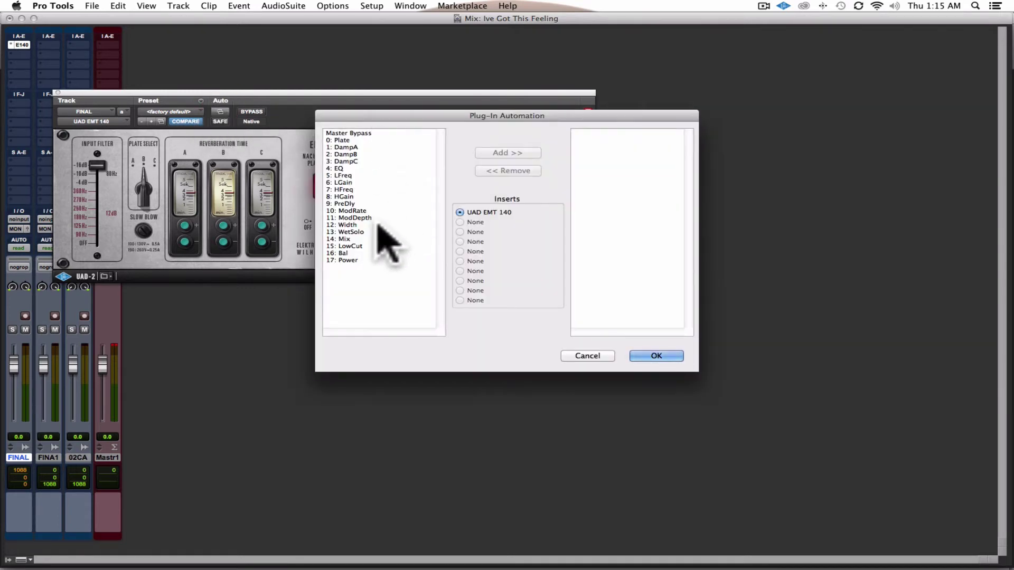
{"action": "left_click", "coordinate": [368, 239]}
{"action": "left_click", "coordinate": [515, 153]}
{"action": "left_click", "coordinate": [660, 356]}
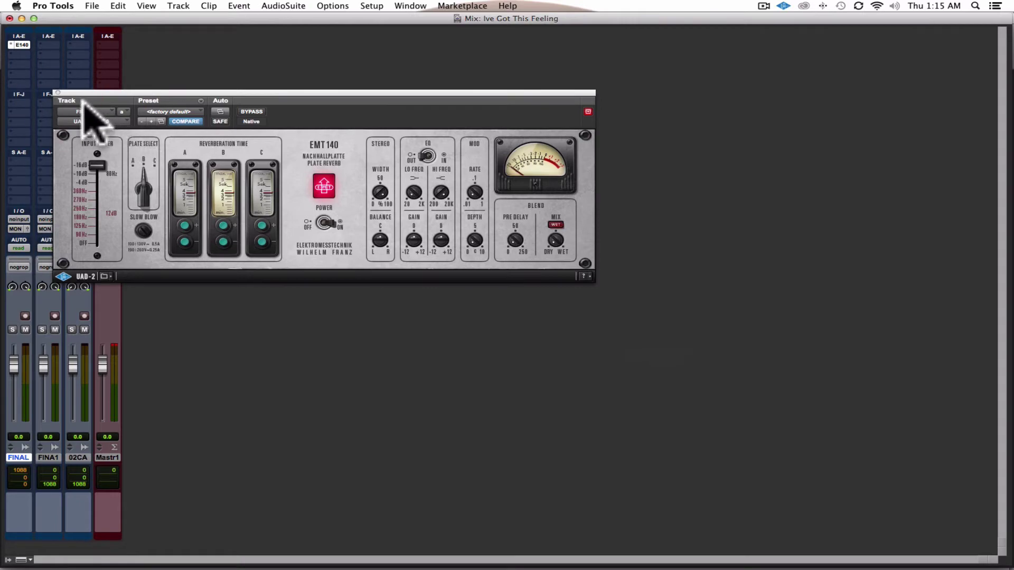
{"action": "left_click", "coordinate": [58, 93]}
Return to the Edit window and show the EMT 140's Mix automation on the FINAL track
{"action": "key", "text": "space"}
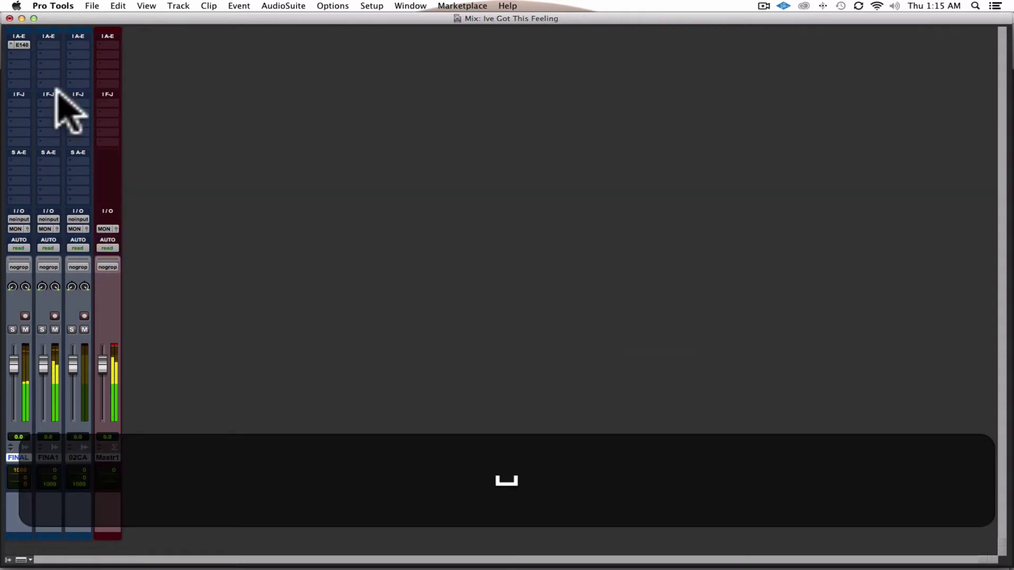
{"action": "key", "text": "ctrl+equal"}
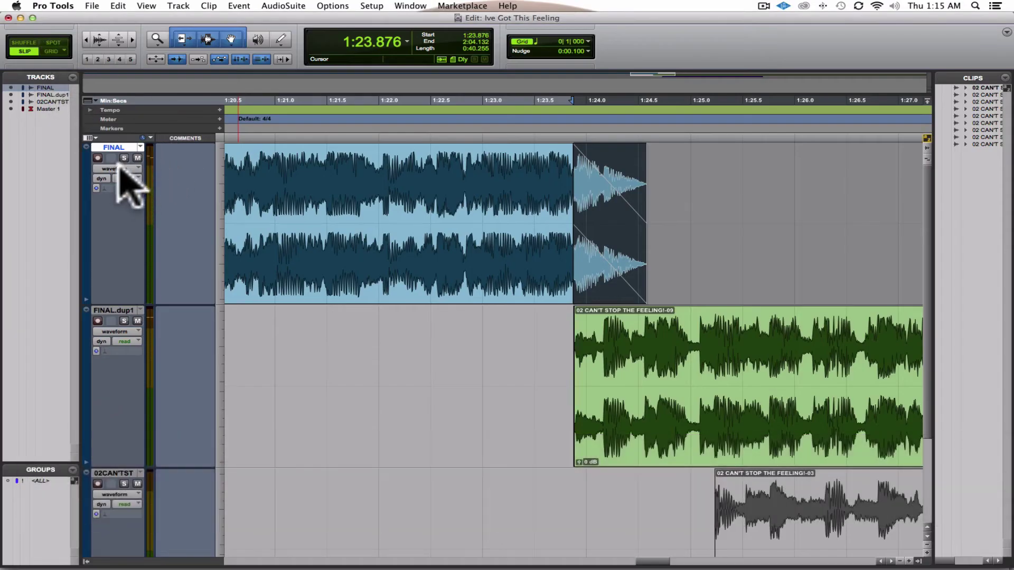
{"action": "left_click", "coordinate": [116, 168]}
{"action": "mouse_move", "coordinate": [176, 212]}
{"action": "left_click", "coordinate": [229, 212]}
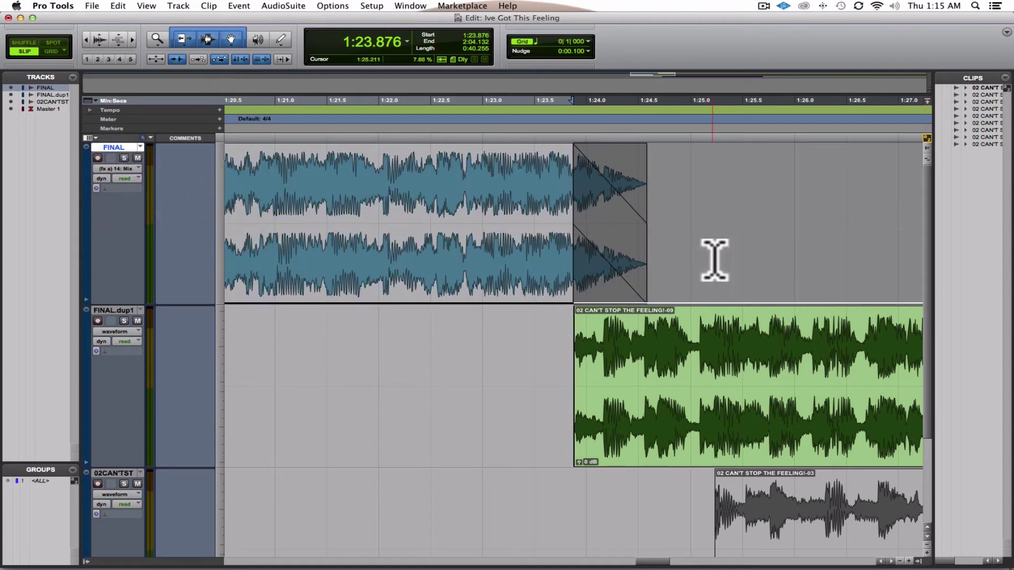
Draw a reverb mix ramp on FINAL from 0% at 1:23.899 up to about 22% near 1:24.6
{"action": "key", "text": "ctrl"}
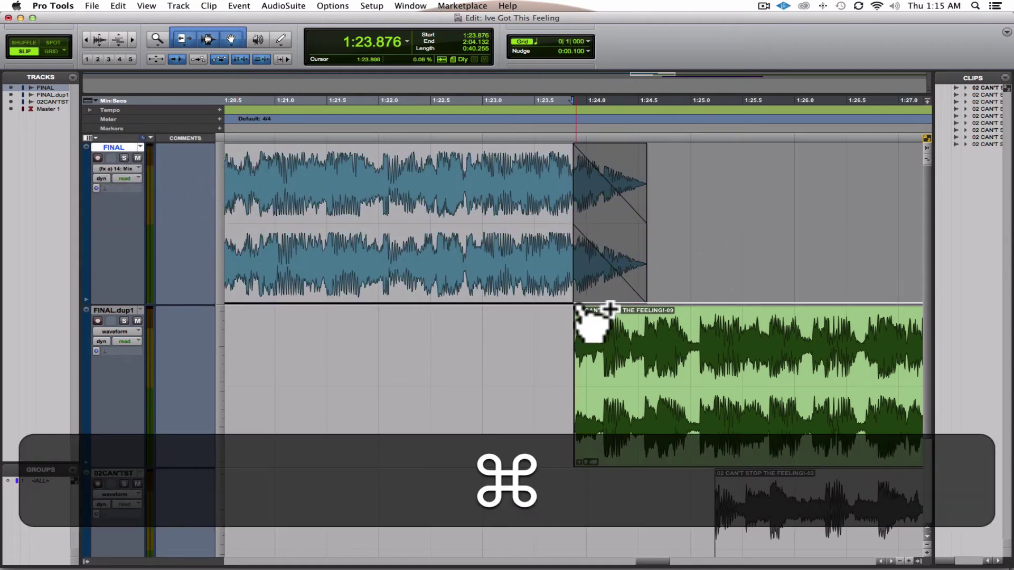
{"action": "left_click", "coordinate": [657, 317]}
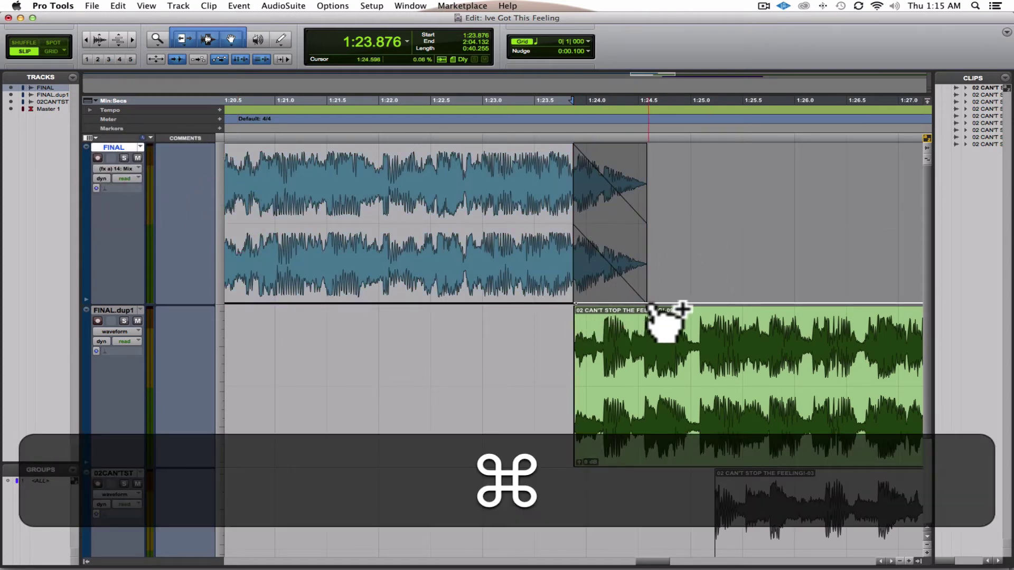
{"action": "left_click_drag", "start_coordinate": [649, 277], "coordinate": [642, 216]}
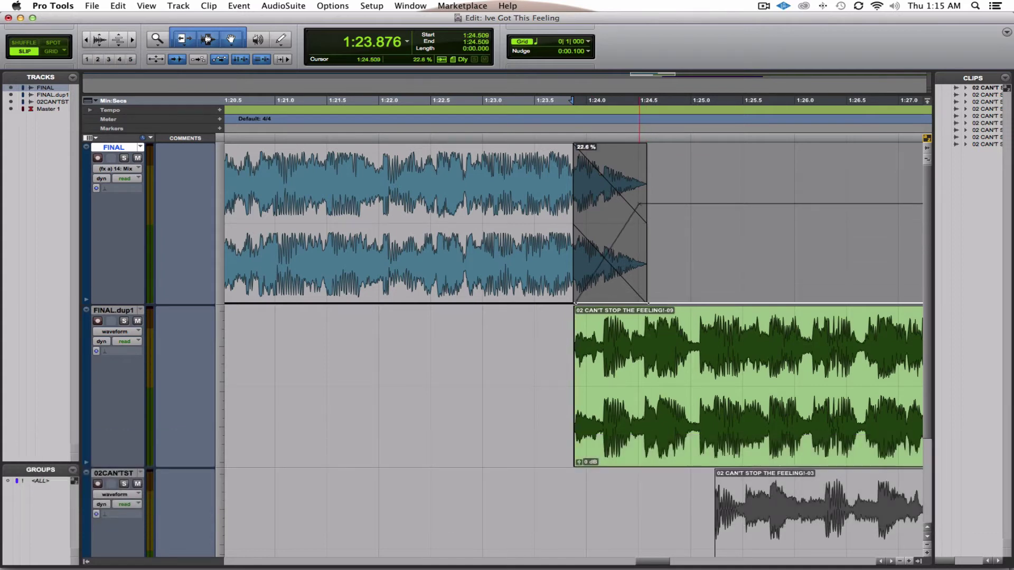
{"action": "left_click", "coordinate": [607, 188]}
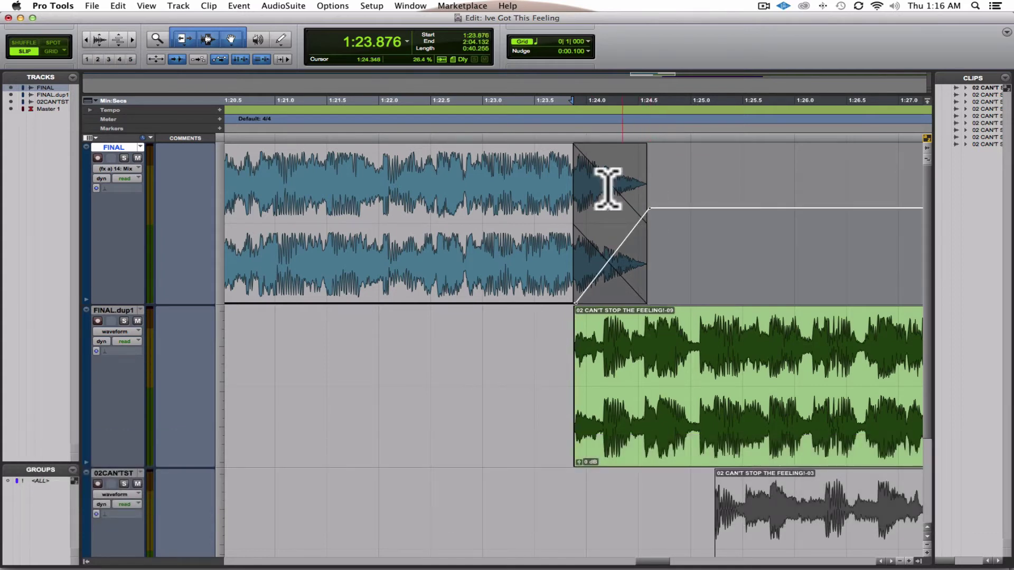
Solo the FINAL track and audition the reverb ramp from 1:23.278
{"action": "left_click", "coordinate": [513, 147]}
{"action": "left_click", "coordinate": [124, 158]}
{"action": "key", "text": "space"}
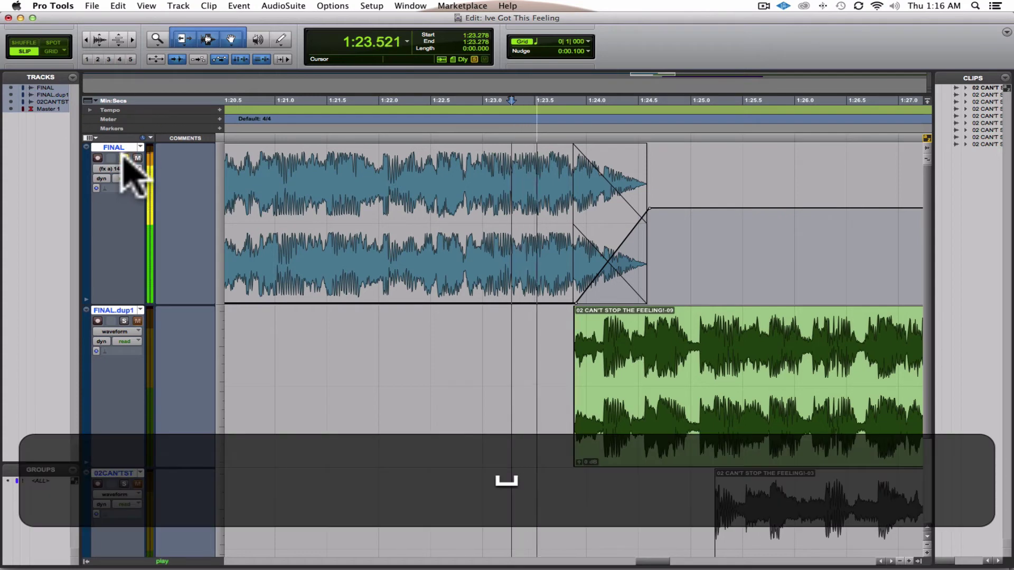
{"action": "key", "text": "space"}
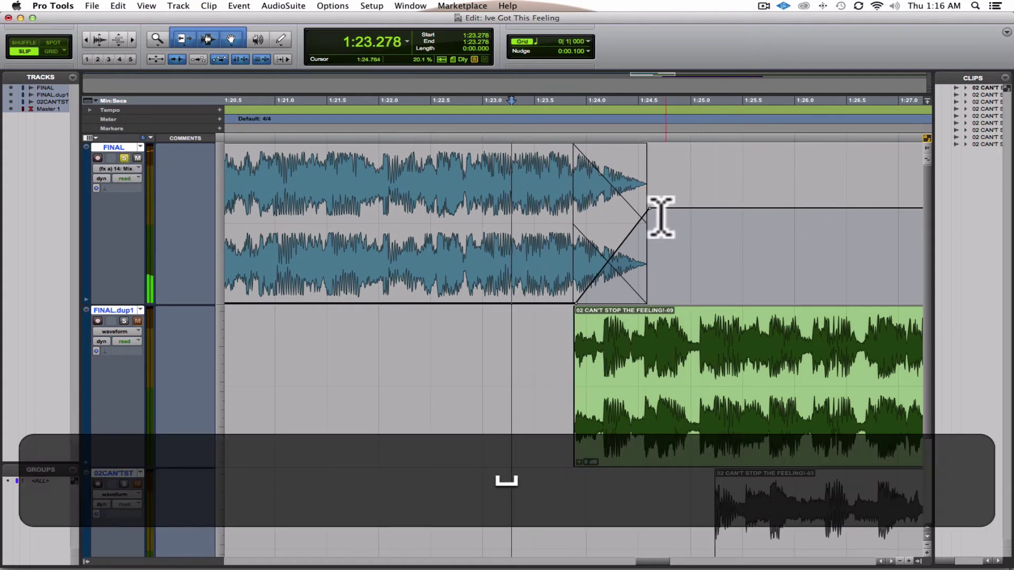
Raise the end of FINAL's reverb mix ramp above 55% and audition it from 1:23.278
{"action": "left_click_drag", "start_coordinate": [649, 209], "coordinate": [611, 154]}
{"action": "key", "text": "space"}
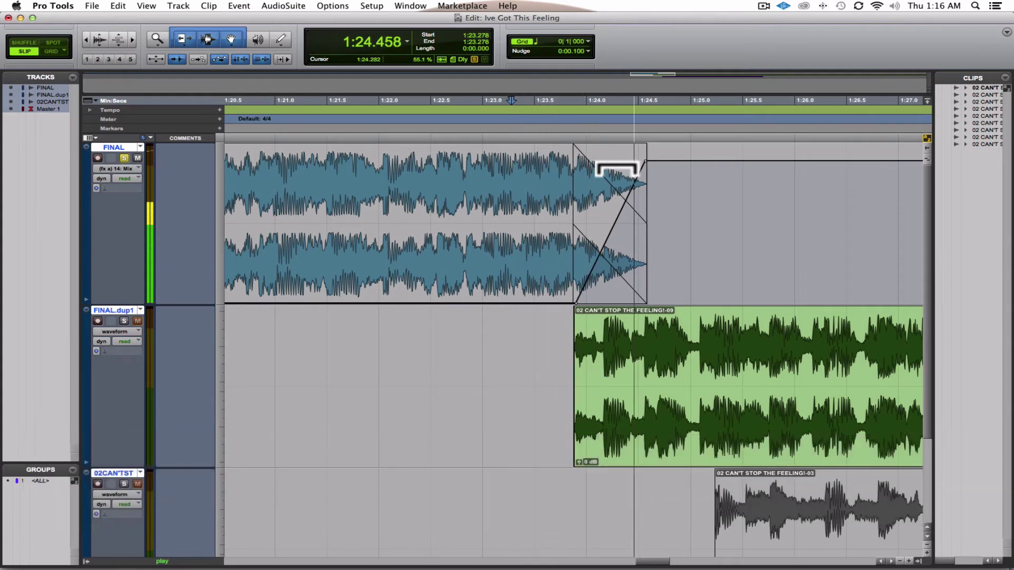
{"action": "key", "text": "space"}
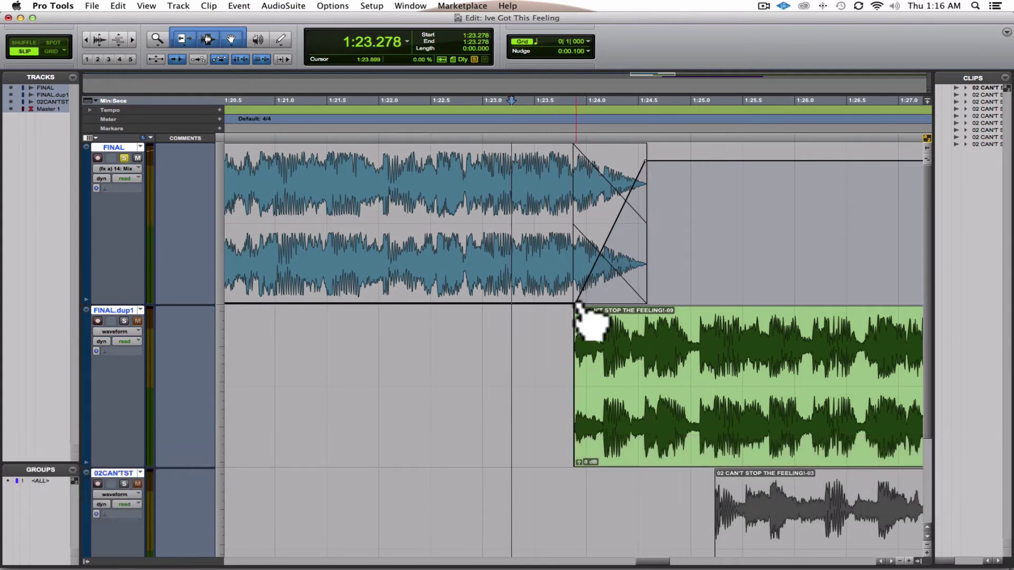
Move the start of FINAL's reverb mix ramp earlier, to about 1:23.69, and audition it from 1:22.726
{"action": "left_click_drag", "start_coordinate": [575, 304], "coordinate": [555, 304]}
{"action": "left_click", "coordinate": [455, 144]}
{"action": "key", "text": "space"}
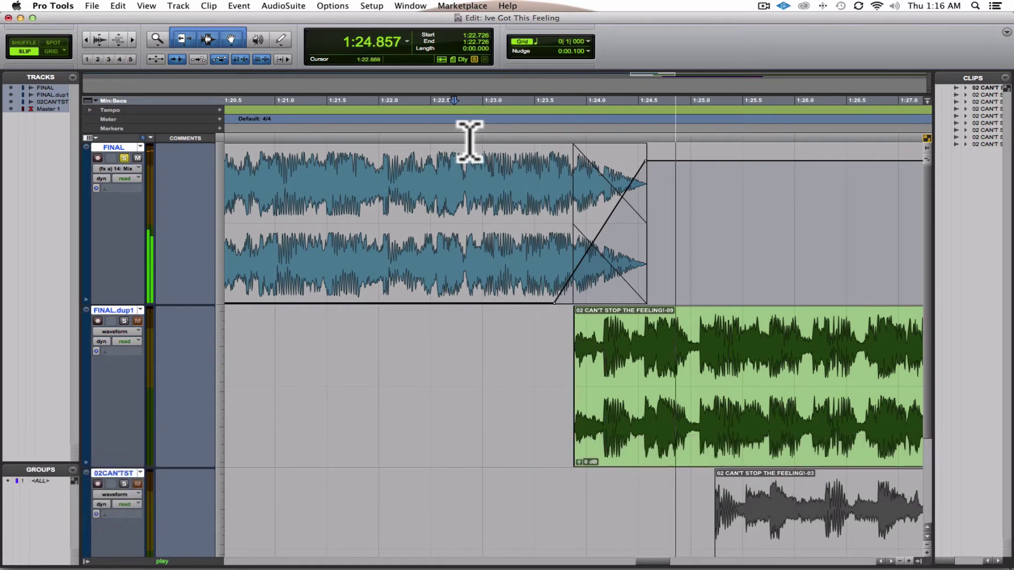
{"action": "key", "text": "space"}
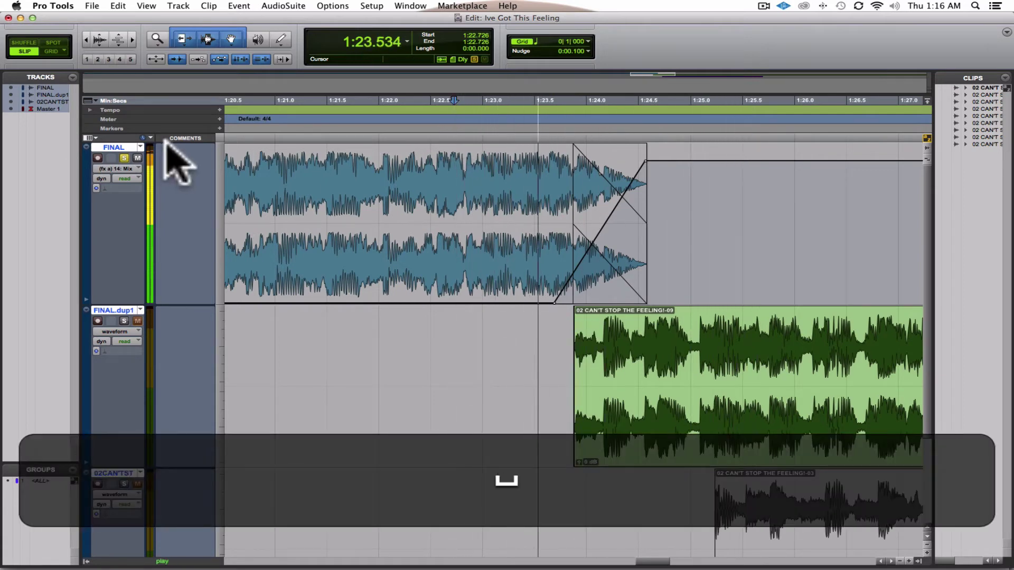
{"action": "key", "text": "space"}
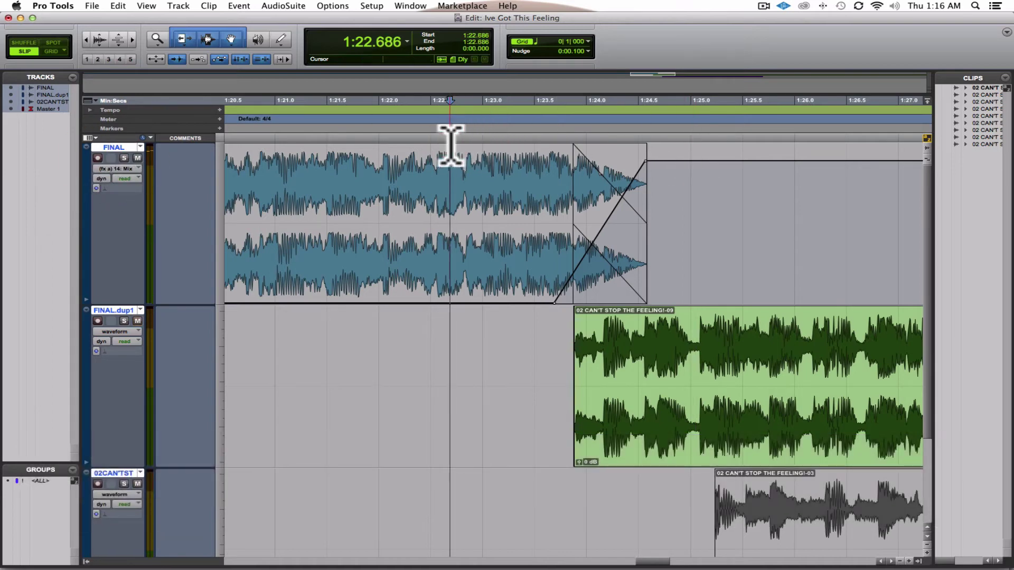
Audition the join between FINAL and FINAL.dup1 from 1:22.686
{"action": "key", "text": "space"}
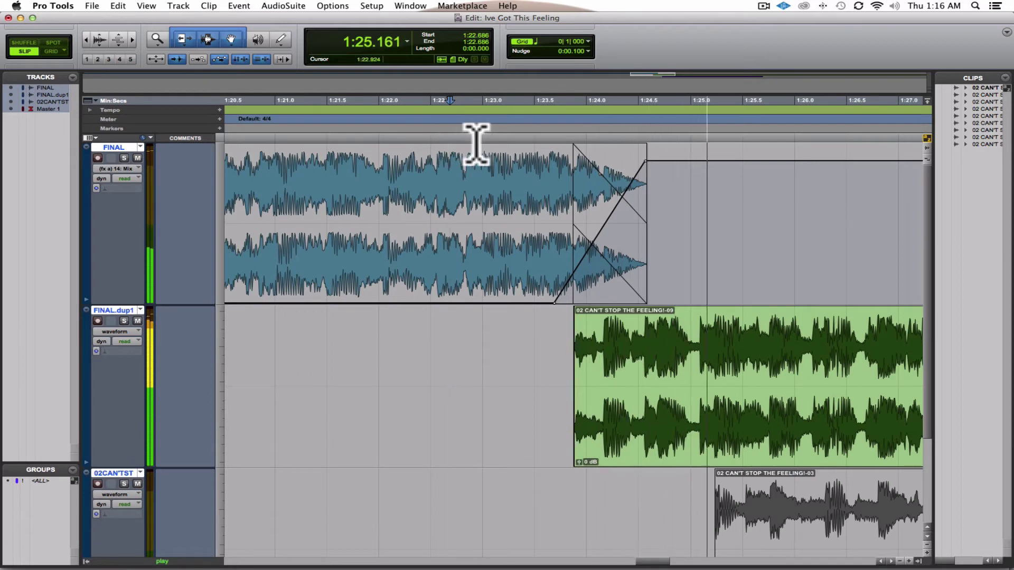
{"action": "key", "text": "space"}
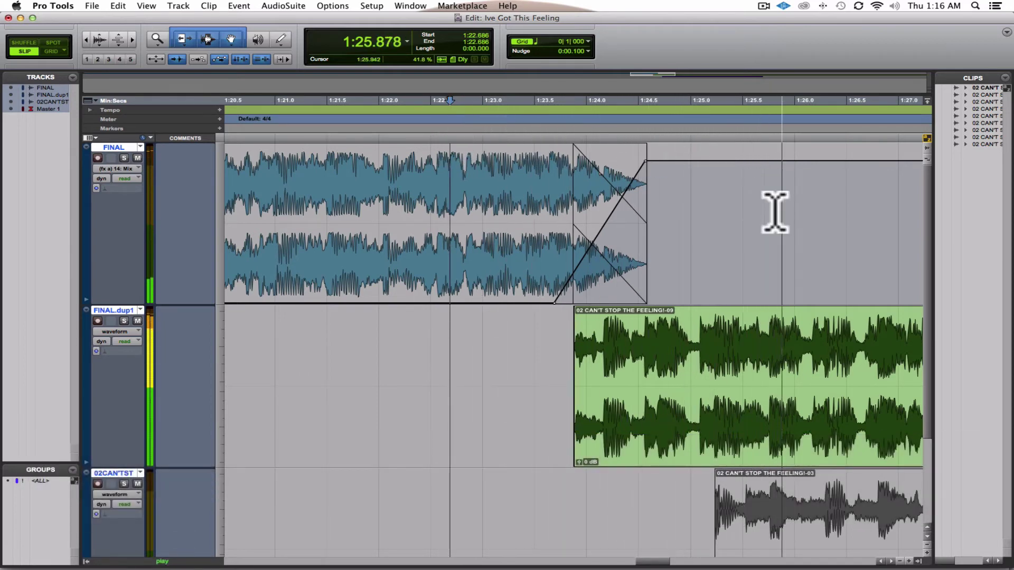
{"action": "key", "text": "space"}
{"action": "key", "text": "space"}
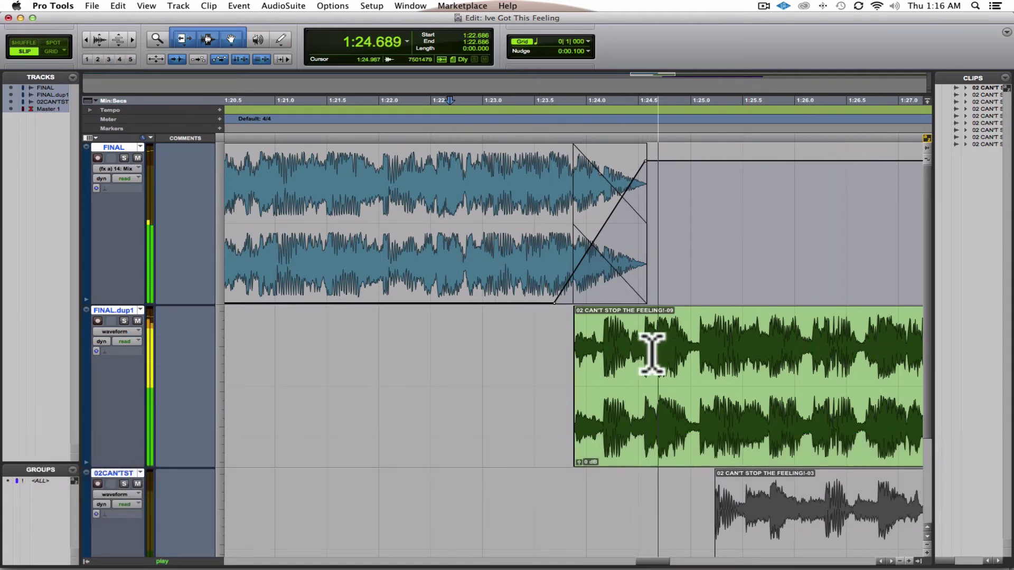
{"action": "key", "text": "space"}
Audition the entry of the FINAL.dup1 clip up close from 1:23.847
{"action": "left_click", "coordinate": [613, 341]}
{"action": "key", "text": "super+bracketright"}
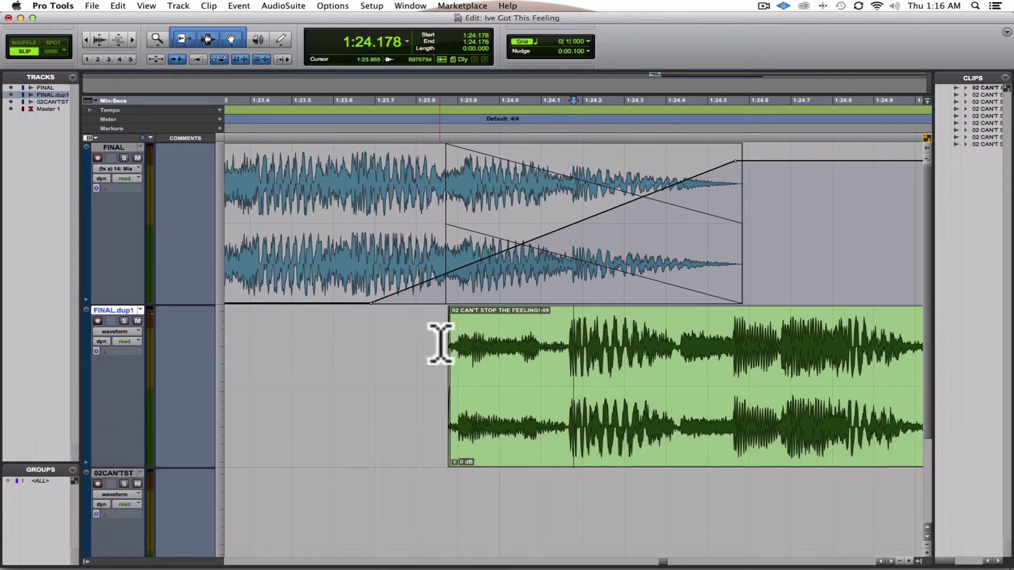
{"action": "key", "text": "space"}
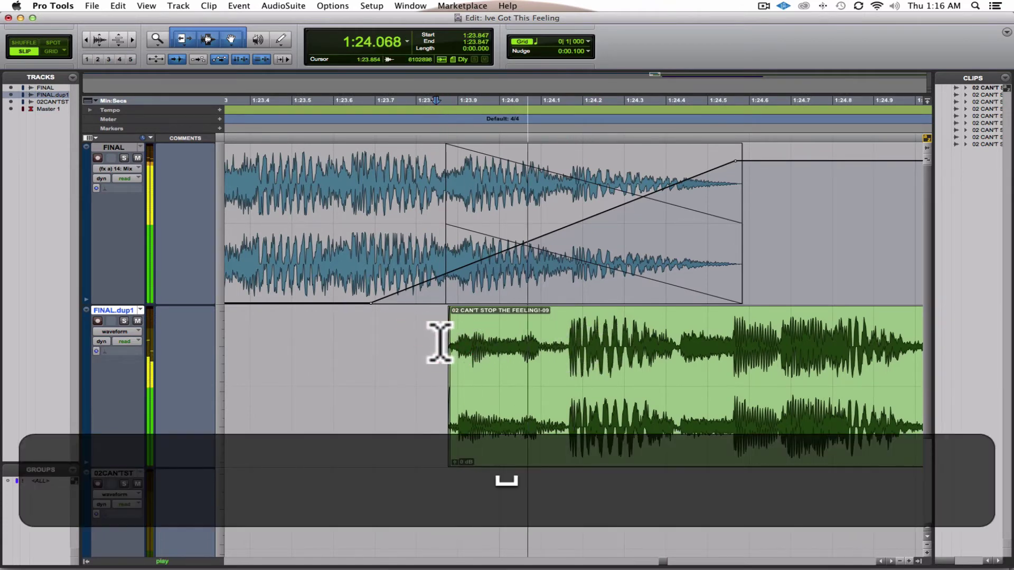
{"action": "key", "text": "space"}
Separate the opening section of the FINAL.dup1 clip, from its start to the transient at 1:24.168, and select it
{"action": "left_click_drag", "start_coordinate": [567, 346], "coordinate": [455, 349]}
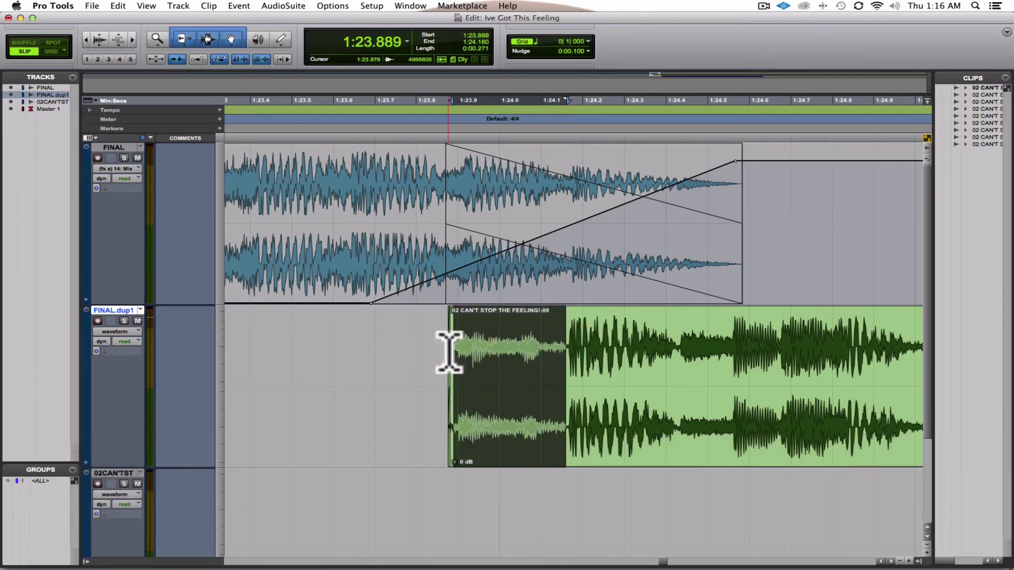
{"action": "key", "text": "super"}
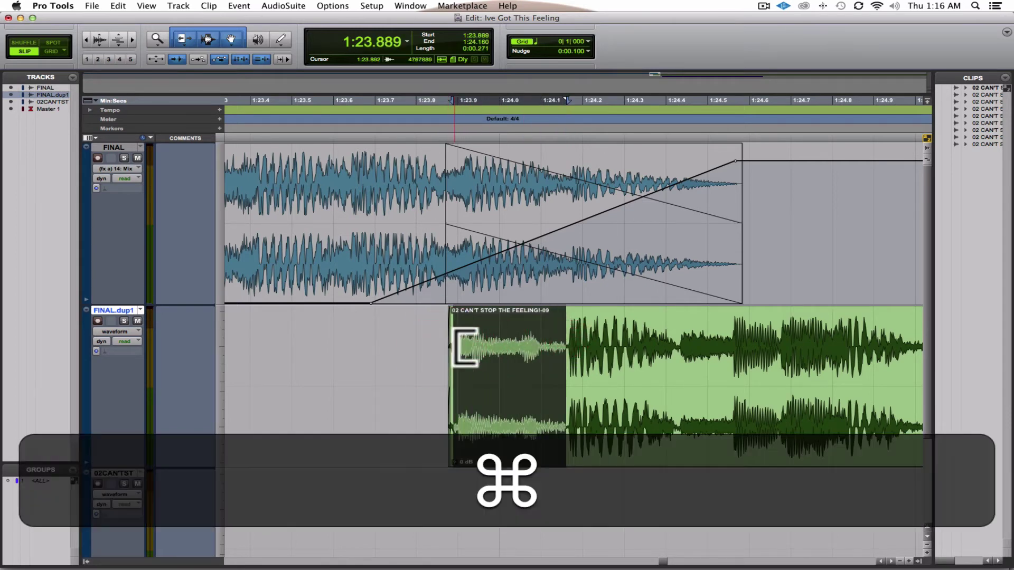
{"action": "left_click", "coordinate": [606, 355]}
{"action": "key", "text": "Tab"}
{"action": "key", "text": "cmd+e"}
{"action": "left_click", "coordinate": [518, 429]}
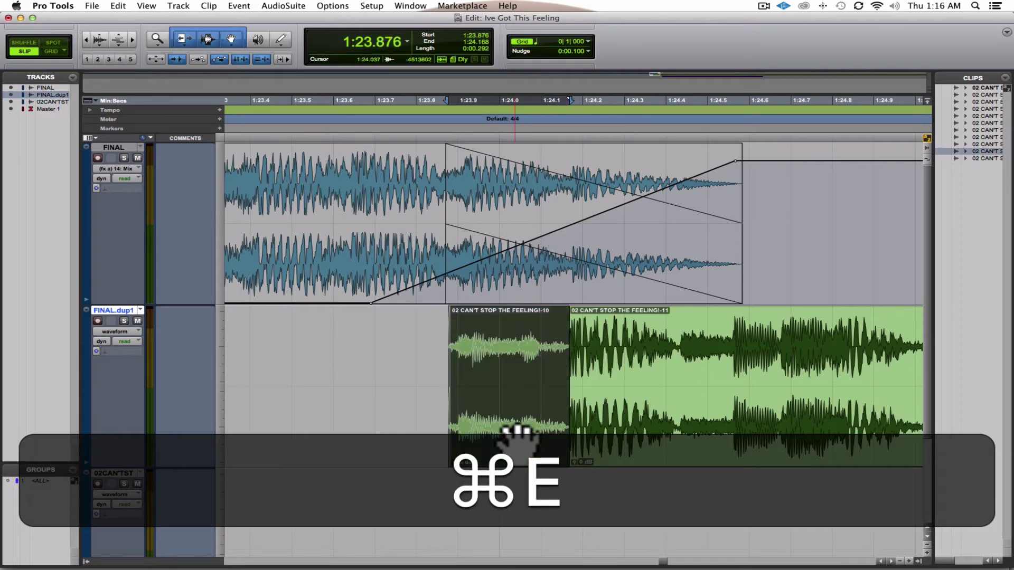
Copy the separated opening clip, paste it at 1:23.413 on FINAL.dup1, and save the session
{"action": "key", "text": "cmd+c"}
{"action": "left_click", "coordinate": [258, 362]}
{"action": "key", "text": "cmd+v"}
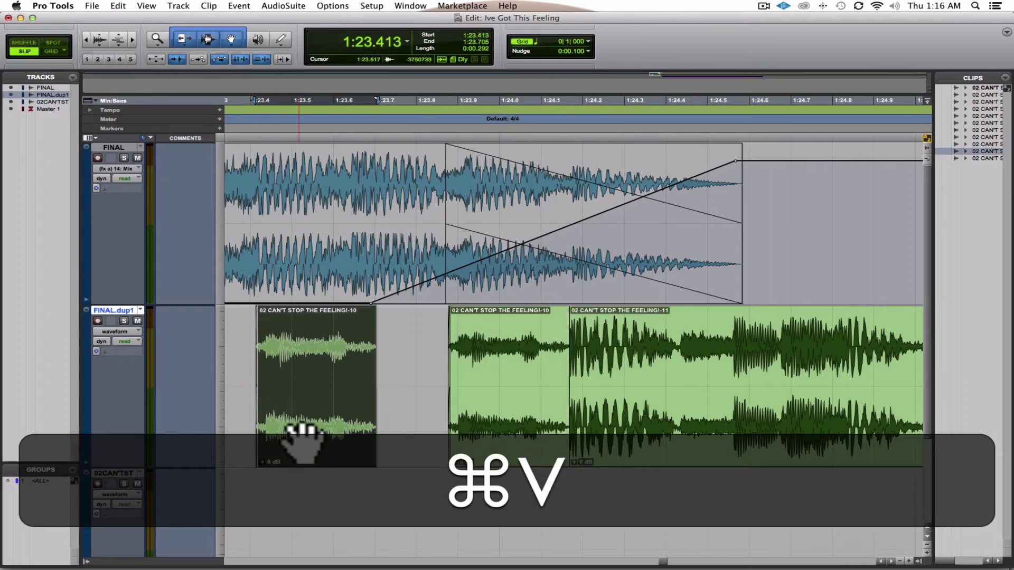
{"action": "right_click", "coordinate": [317, 424]}
{"action": "key", "text": "Escape"}
{"action": "key", "text": "cmd+s"}
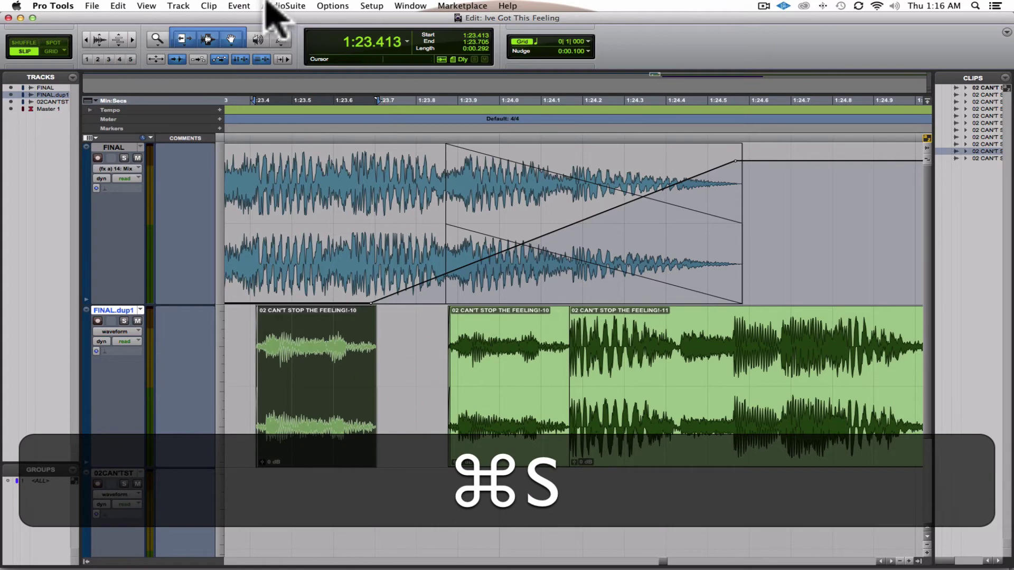
{"action": "left_click", "coordinate": [275, 10]}
{"action": "mouse_move", "coordinate": [301, 153]}
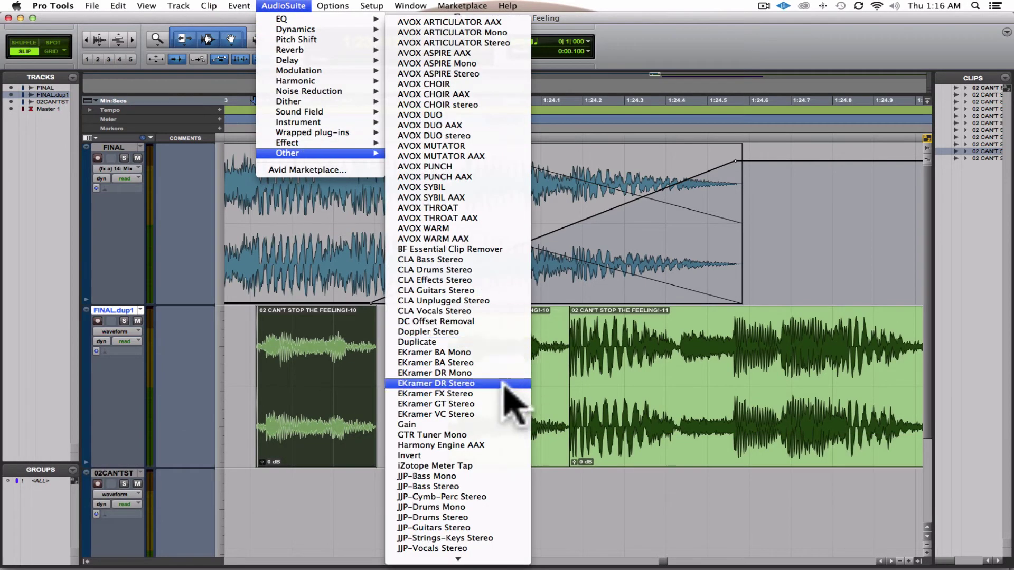
{"action": "scroll", "coordinate": [483, 457], "scroll_direction": "down", "scroll_amount": 8}
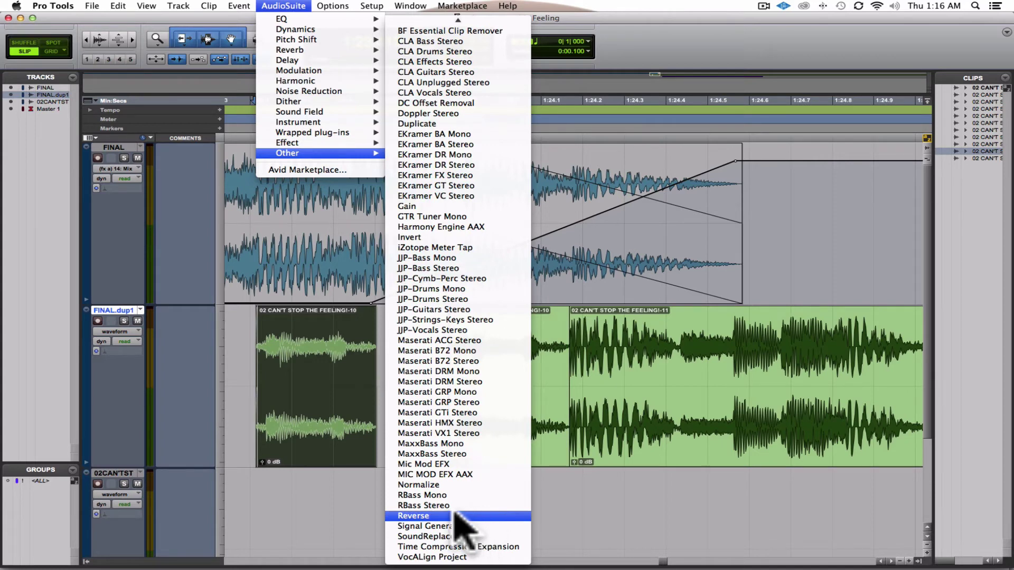
{"action": "left_click", "coordinate": [326, 508]}
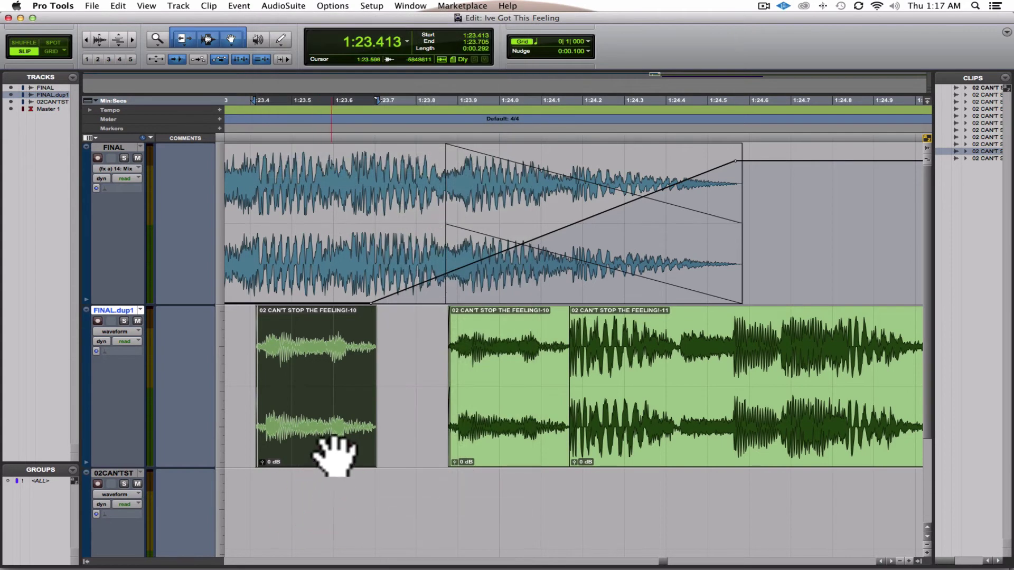
Move the pasted clip from FINAL.dup1 down to the 02CAN'TST track at the same time position and save the session
{"action": "left_click_drag", "start_coordinate": [333, 455], "coordinate": [336, 537]}
{"action": "scroll", "coordinate": [355, 449], "scroll_direction": "down", "scroll_amount": 4}
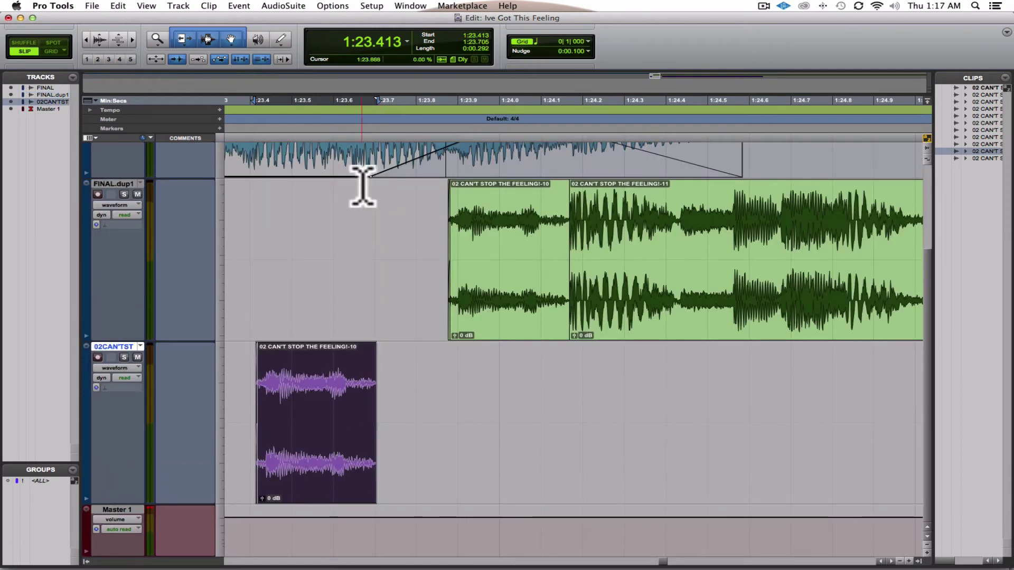
{"action": "key", "text": "super+s"}
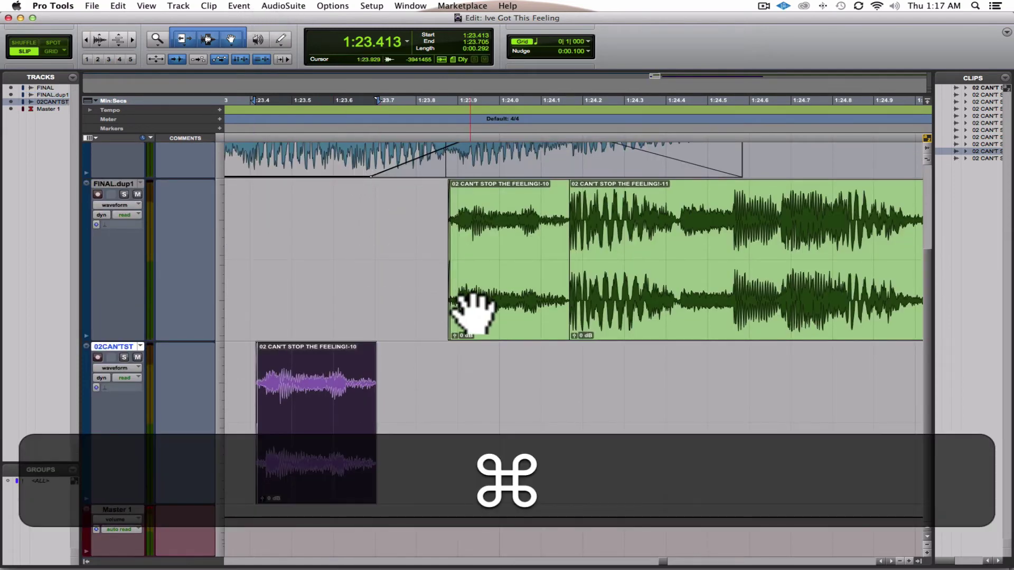
Consolidate the clip on 02CAN'TST with trailing silence into one 1.075-second clip starting at 1:23.413
{"action": "key", "text": "super+bracketleft"}
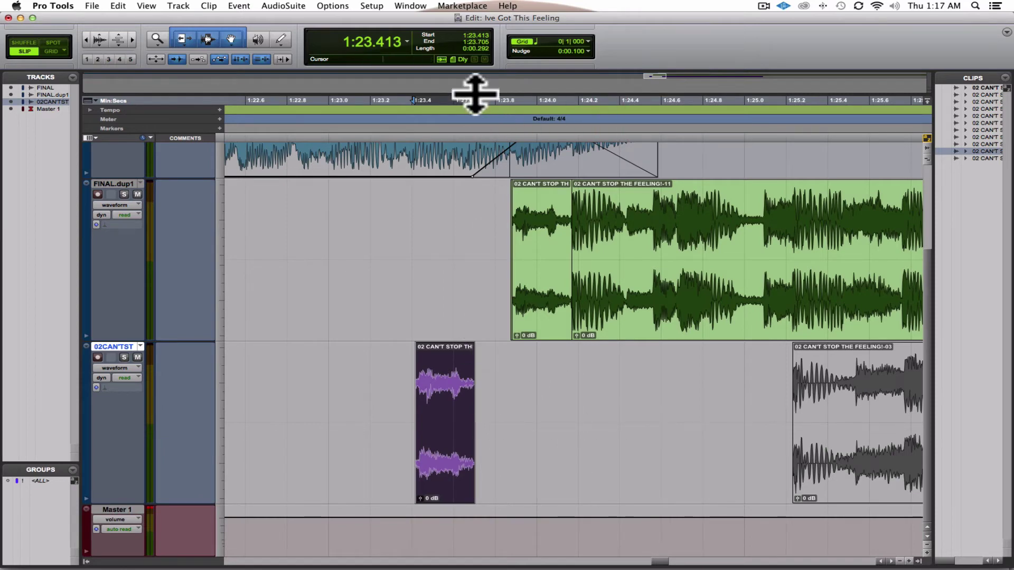
{"action": "left_click_drag", "start_coordinate": [475, 101], "coordinate": [639, 105]}
{"action": "key", "text": "alt+shift+3"}
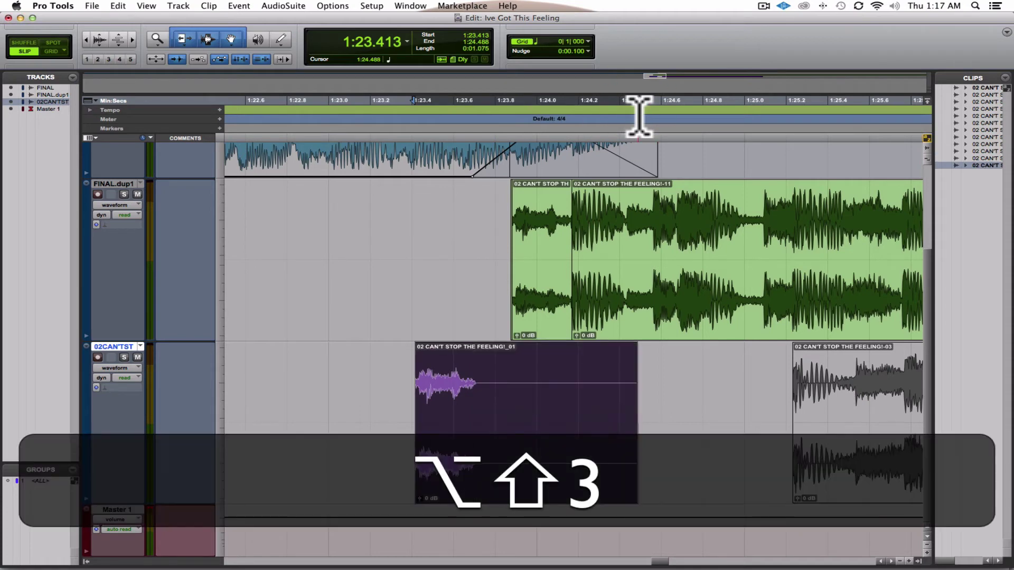
Render the consolidated clip through the AudioSuite D-Verb reverb with the factory default preset, undo the last stray action, and close the plug-in
{"action": "left_click", "coordinate": [284, 5]}
{"action": "mouse_move", "coordinate": [330, 93]}
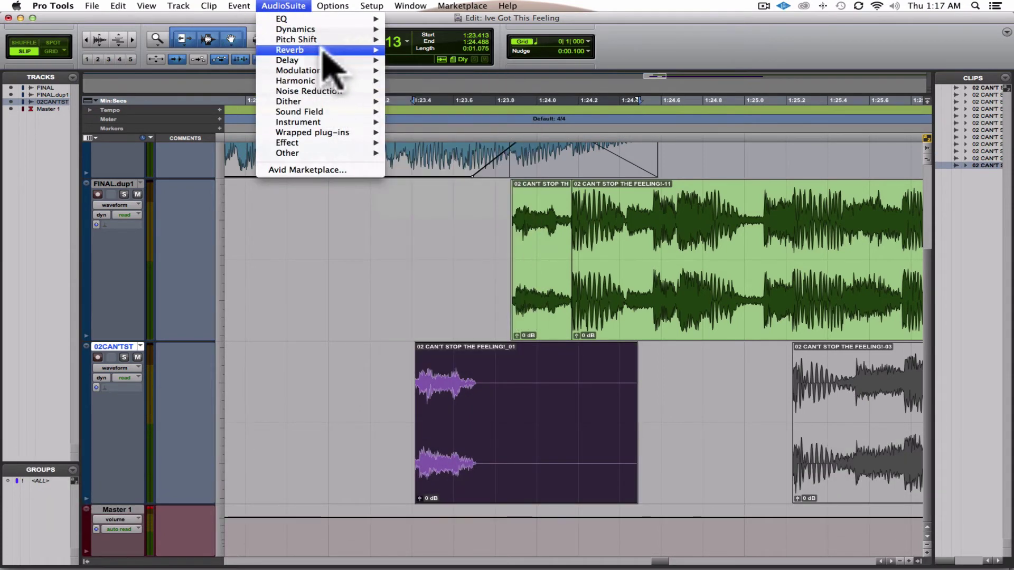
{"action": "mouse_move", "coordinate": [359, 51]}
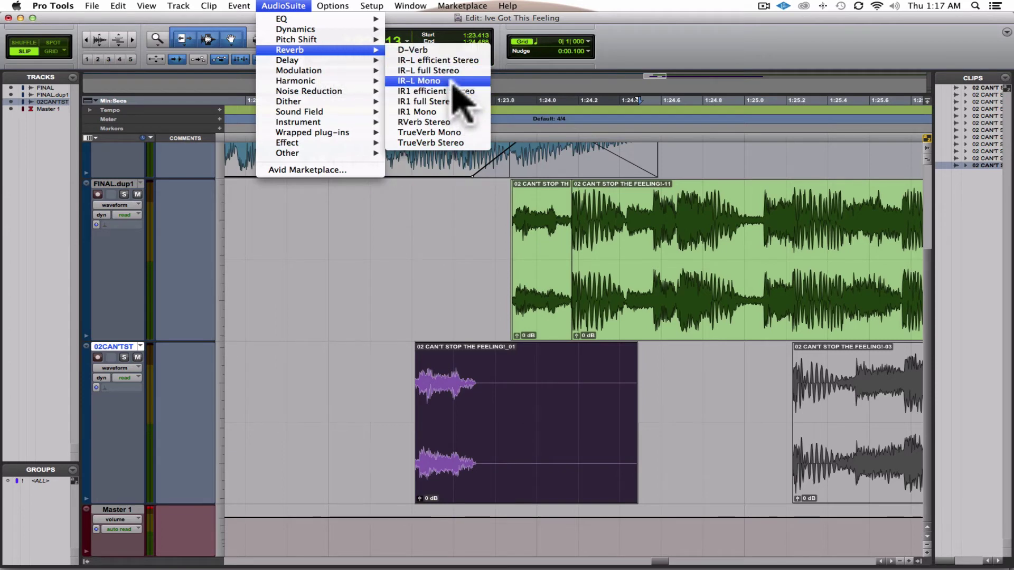
{"action": "left_click", "coordinate": [451, 51]}
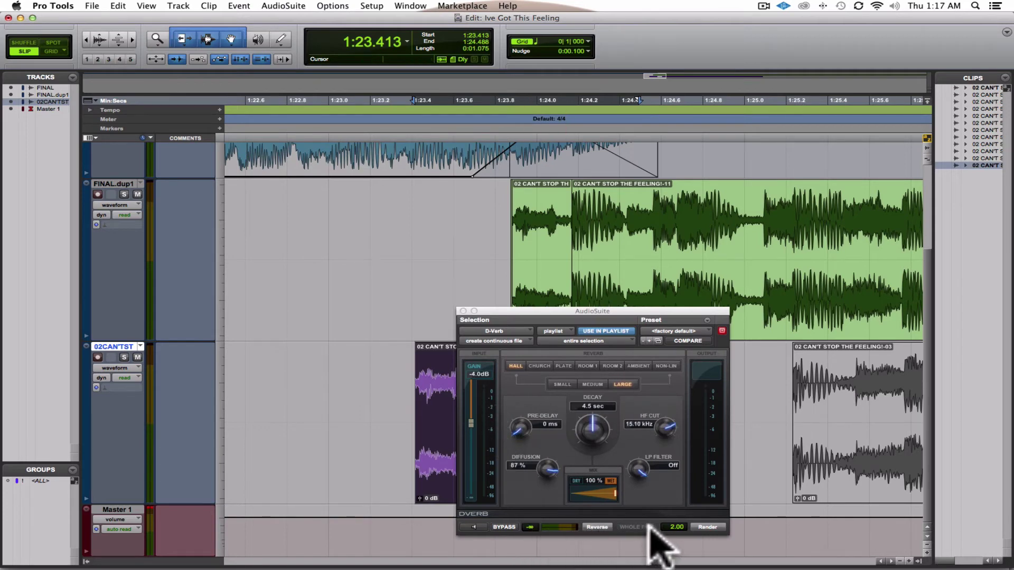
{"action": "left_click", "coordinate": [708, 527]}
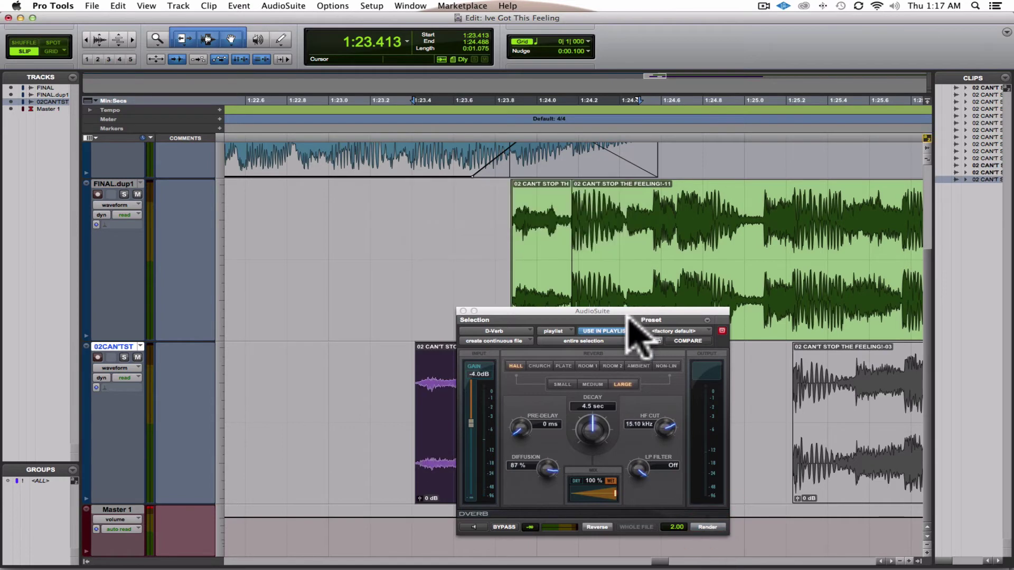
{"action": "left_click", "coordinate": [872, 390]}
{"action": "key", "text": "super+z"}
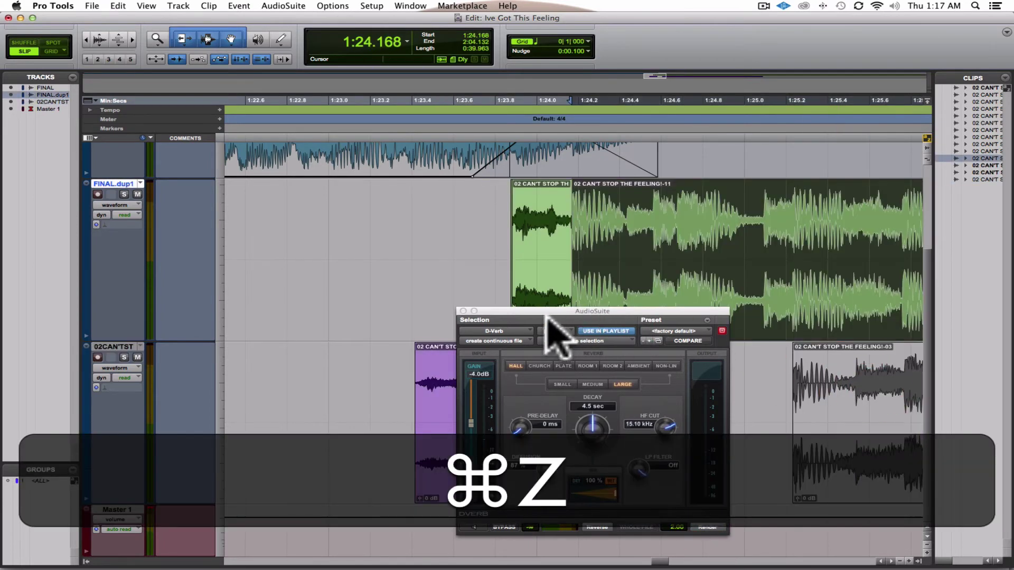
{"action": "left_click", "coordinate": [463, 312]}
{"action": "left_click", "coordinate": [449, 300]}
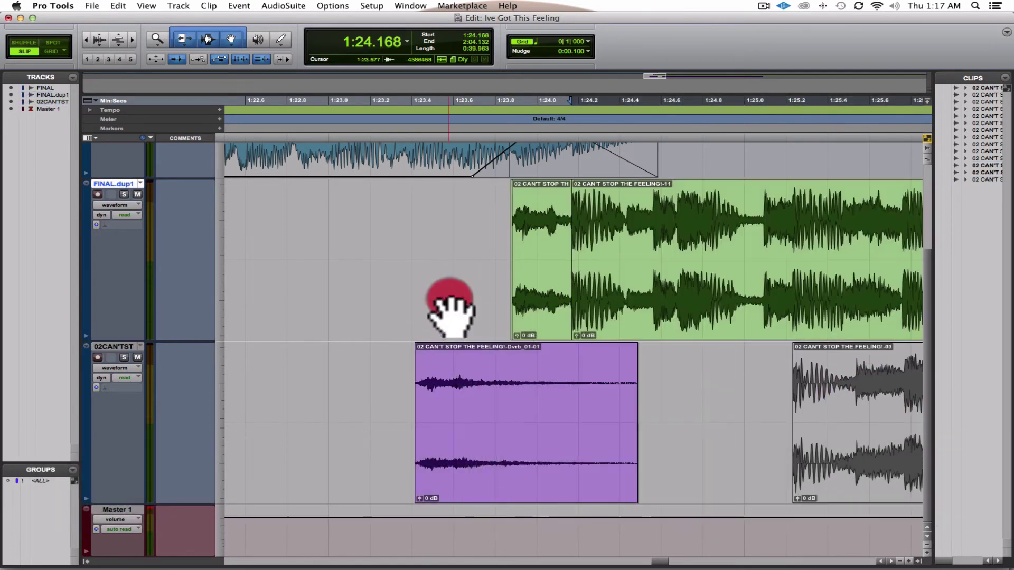
Solo 02CAN'TST, audition the rendered reverb clip from 1:23.413, and save the session
{"action": "left_click", "coordinate": [470, 462]}
{"action": "left_click", "coordinate": [125, 358]}
{"action": "key", "text": "space"}
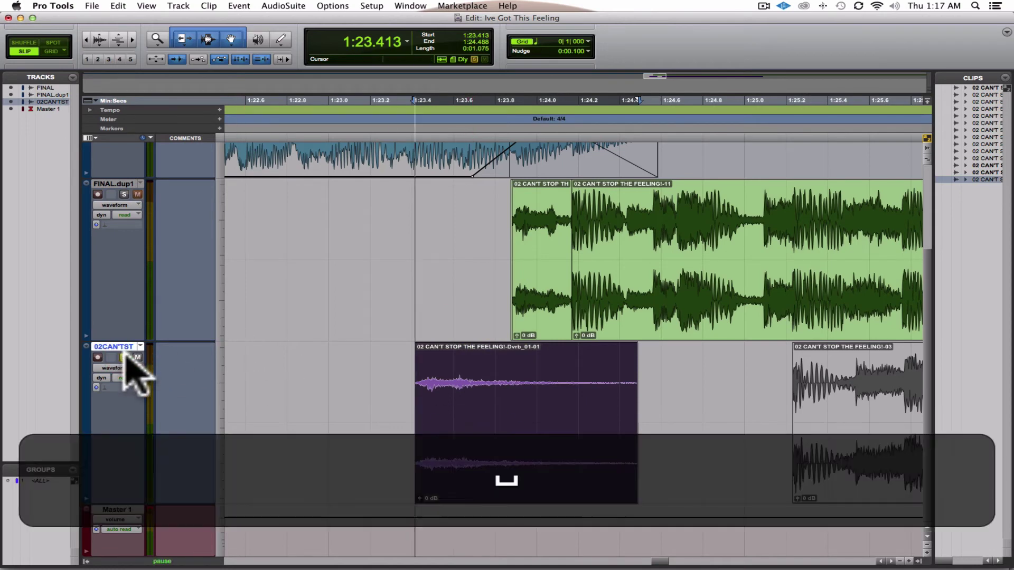
{"action": "key", "text": "space"}
{"action": "key", "text": "space"}
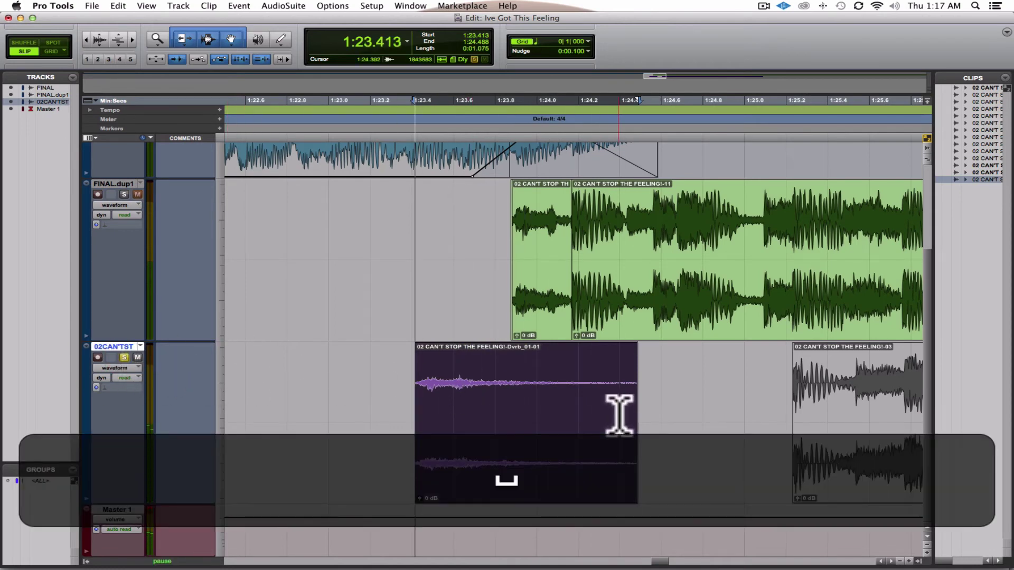
{"action": "key", "text": "space"}
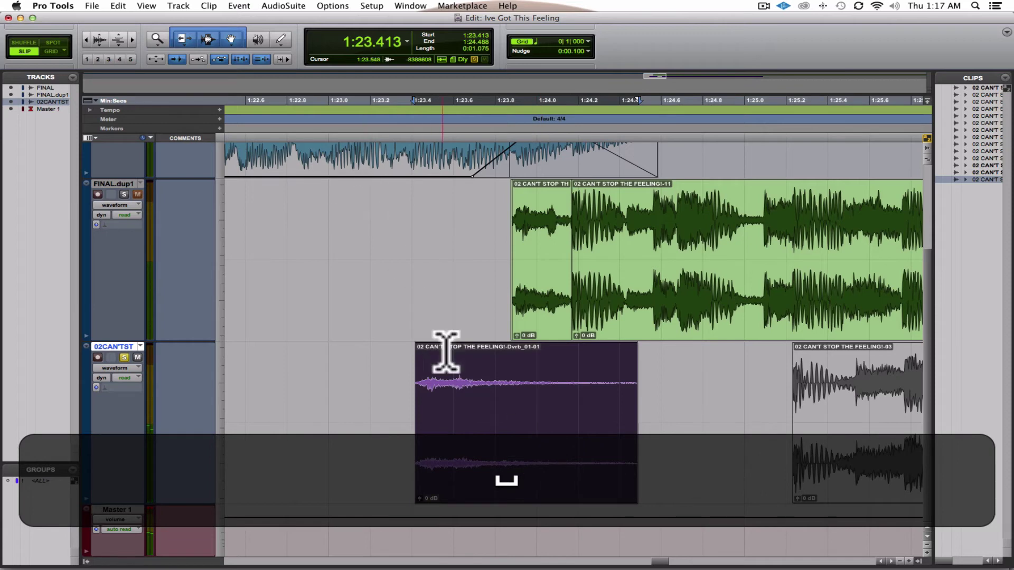
{"action": "key", "text": "super+s"}
Render the reverb clip on 02CAN'TST backwards with AudioSuite Reverse and close the plug-in
{"action": "left_click", "coordinate": [280, 7]}
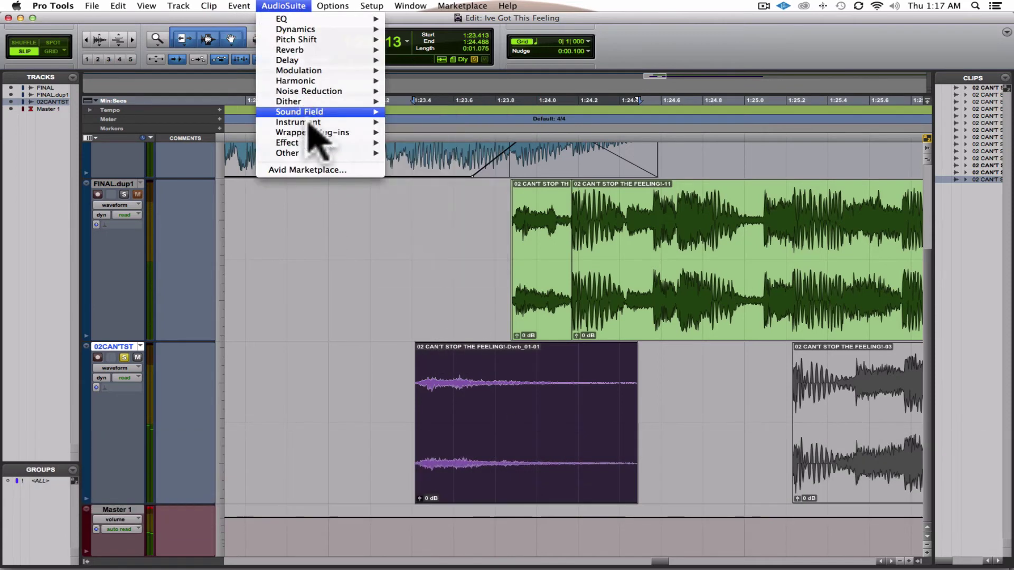
{"action": "mouse_move", "coordinate": [322, 153]}
{"action": "scroll", "coordinate": [489, 418], "scroll_direction": "down", "scroll_amount": 3}
{"action": "scroll", "coordinate": [492, 465], "scroll_direction": "down", "scroll_amount": 5}
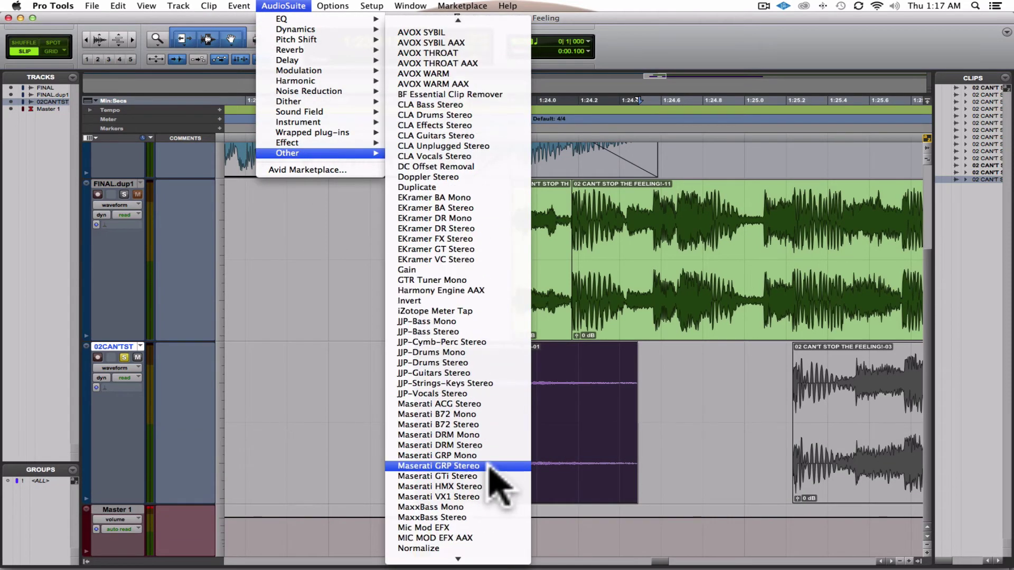
{"action": "left_click", "coordinate": [470, 516]}
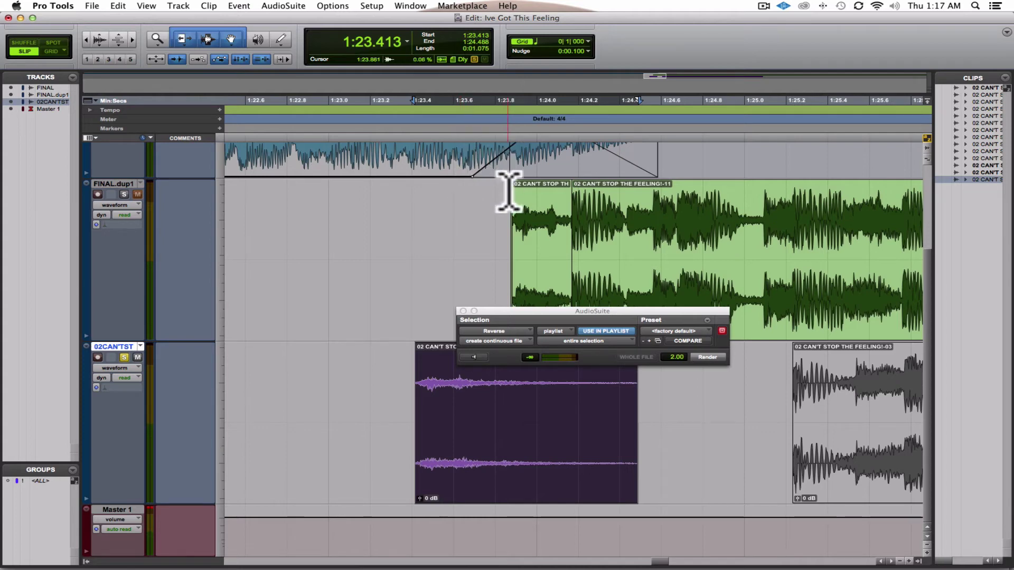
{"action": "left_click", "coordinate": [707, 355]}
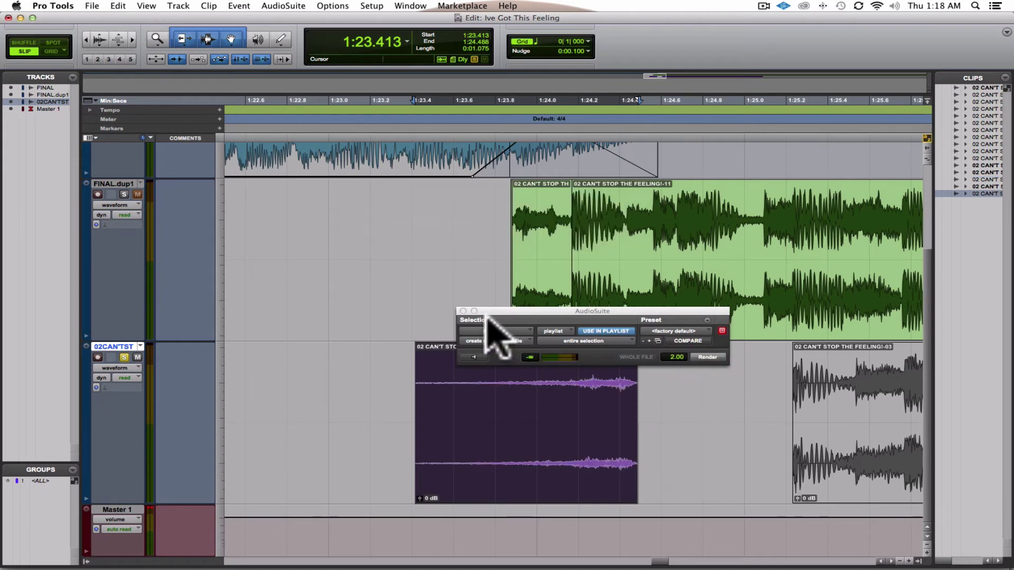
{"action": "left_click", "coordinate": [463, 311]}
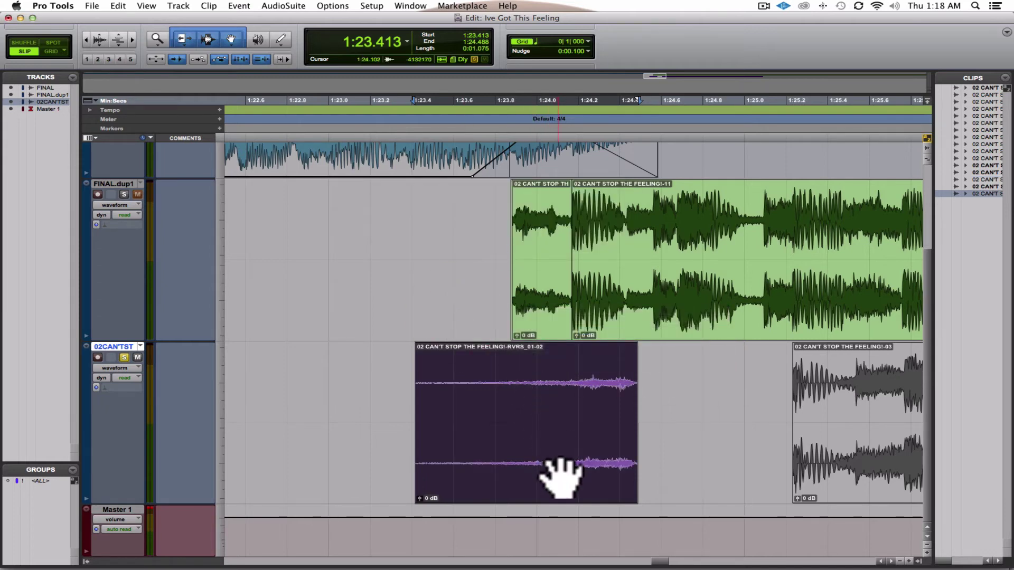
Move the reversed reverb clip onto FINAL.dup1 starting at 1:22.800, directly before the separated opening clip, and apply fades across the three clips
{"action": "left_click_drag", "start_coordinate": [559, 478], "coordinate": [423, 317]}
{"action": "left_click", "coordinate": [552, 359]}
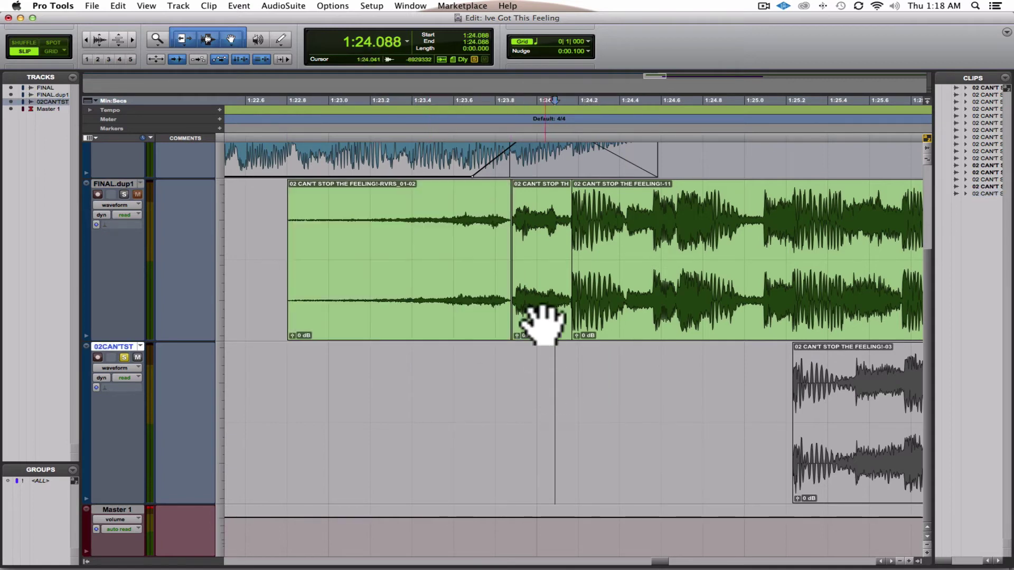
{"action": "left_click", "coordinate": [469, 327]}
{"action": "left_click", "coordinate": [536, 333], "text": "shift"}
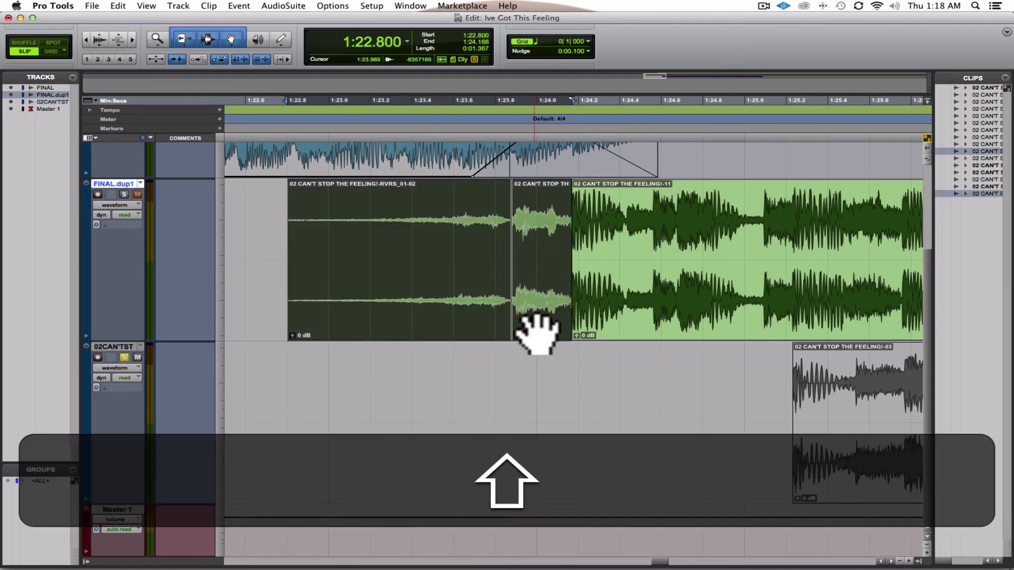
{"action": "left_click", "coordinate": [613, 333], "text": "shift"}
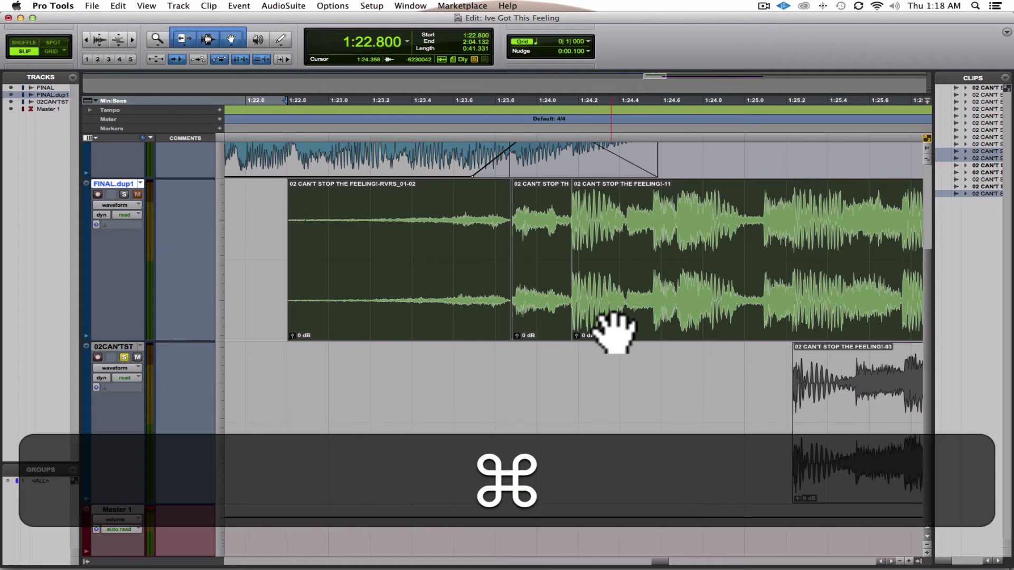
{"action": "key", "text": "super+f"}
{"action": "key", "text": "Return"}
{"action": "left_click", "coordinate": [265, 208]}
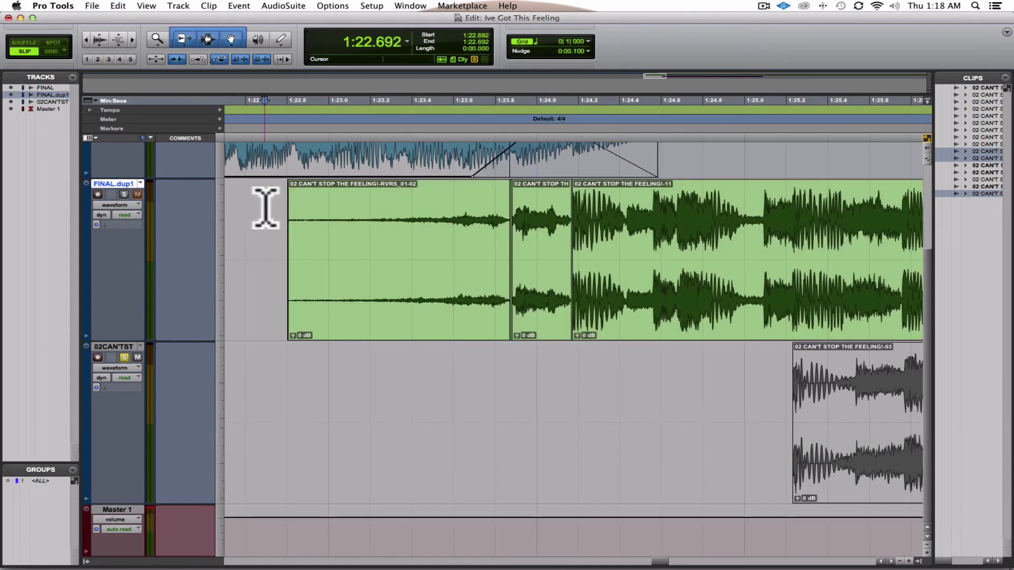
Clear the solo on 02CAN'TST, audition the join from 1:22.692 and 1:20.770, and solo FINAL.dup1 for another listen
{"action": "key", "text": "space"}
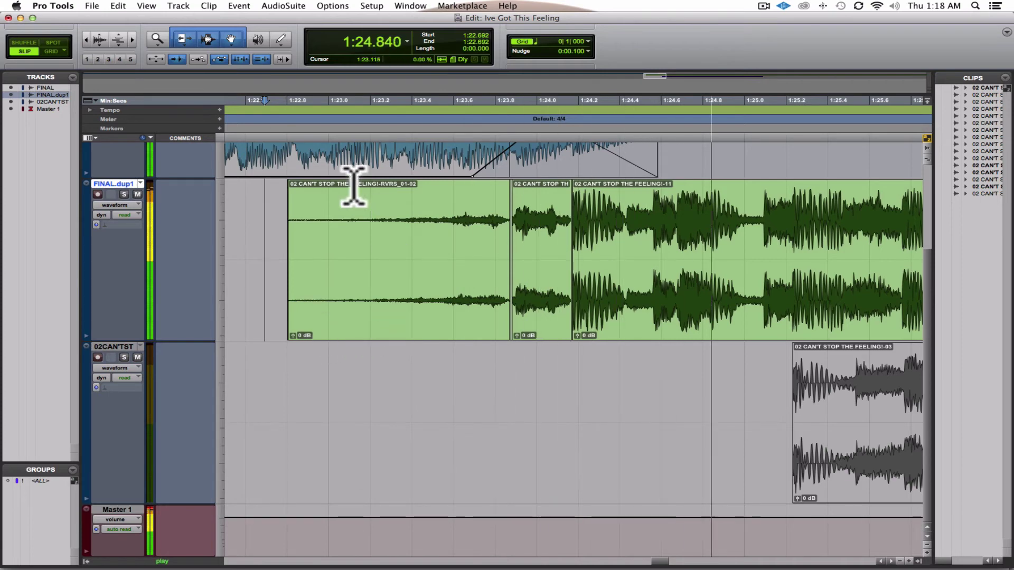
{"action": "key", "text": "super+bracketleft"}
{"action": "key", "text": "space"}
{"action": "left_click", "coordinate": [398, 153]}
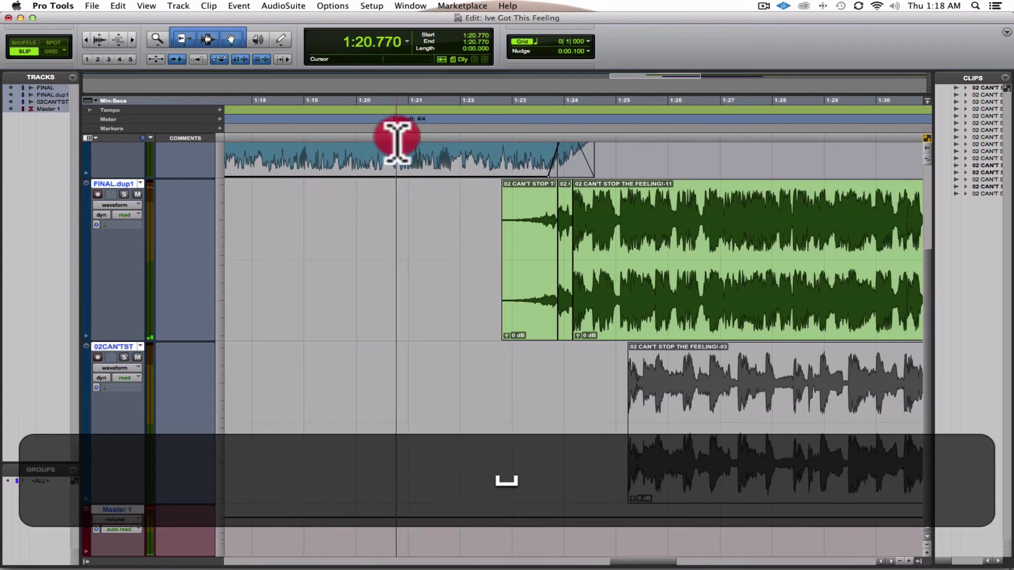
{"action": "key", "text": "space"}
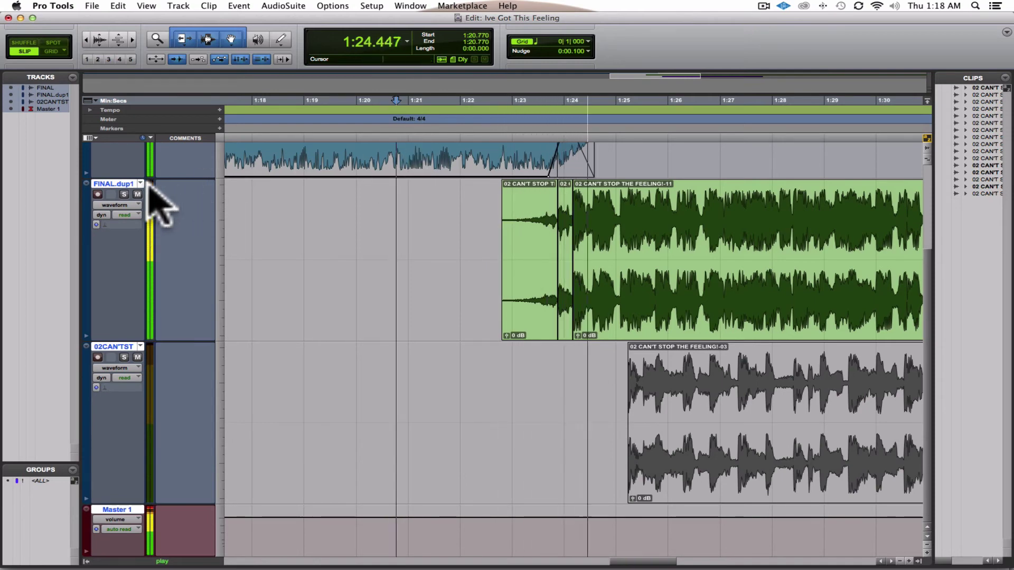
{"action": "key", "text": "space"}
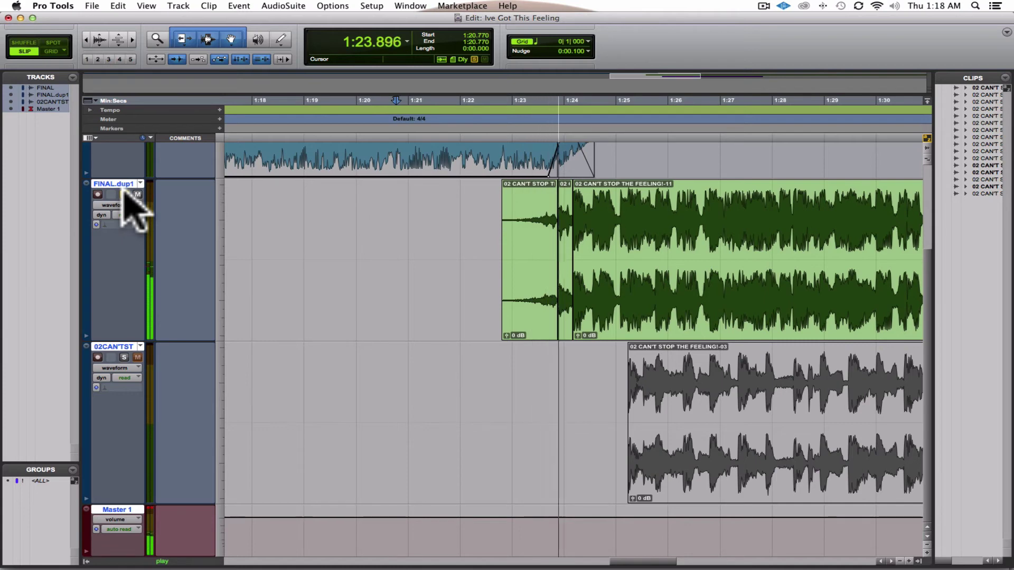
{"action": "key", "text": "space"}
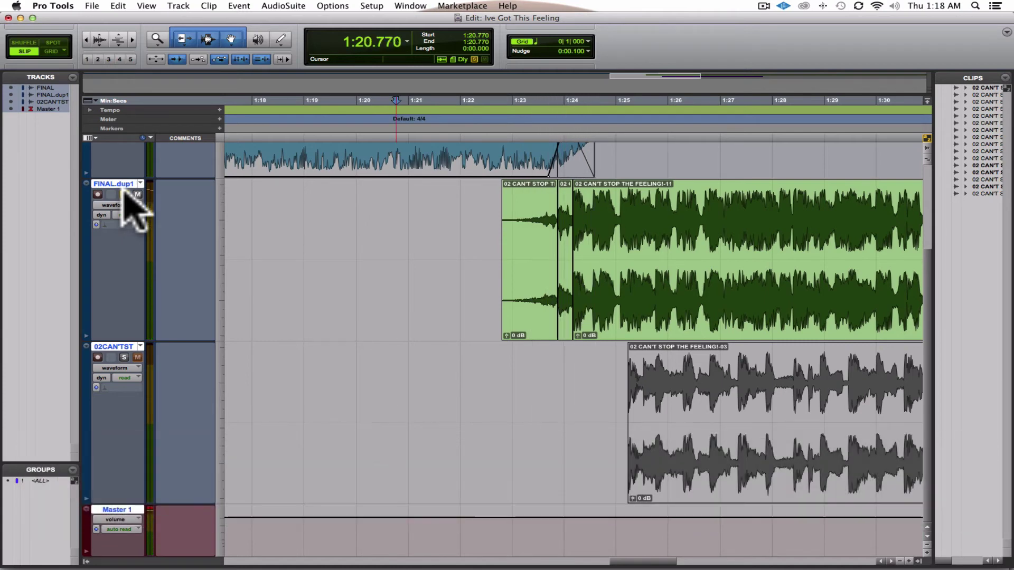
{"action": "key", "text": "space"}
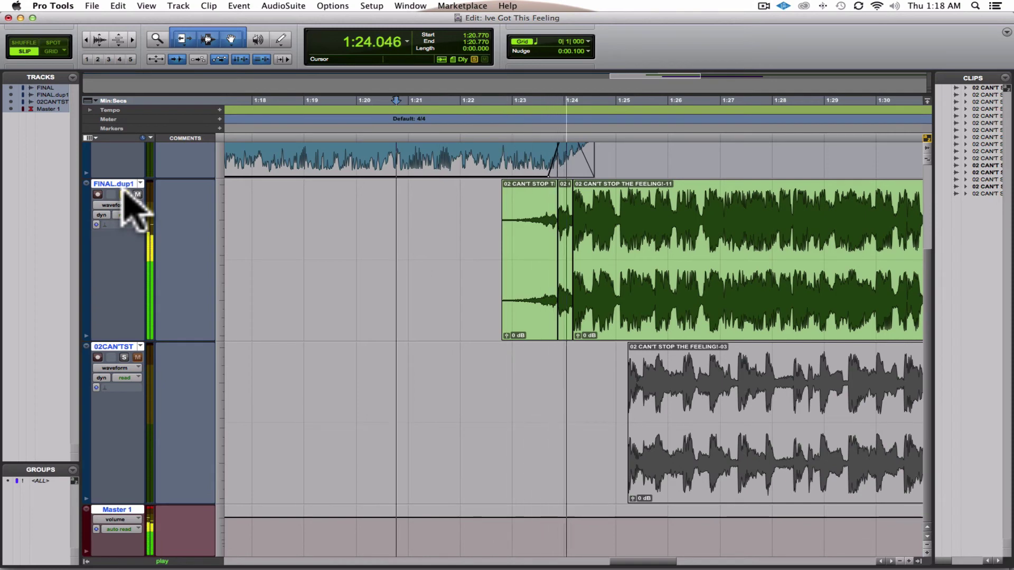
{"action": "key", "text": "space"}
Cut the reversed reverb clip from 1:23.597 to its end and move the remaining part up against the separated opening clip
{"action": "left_click", "coordinate": [540, 219]}
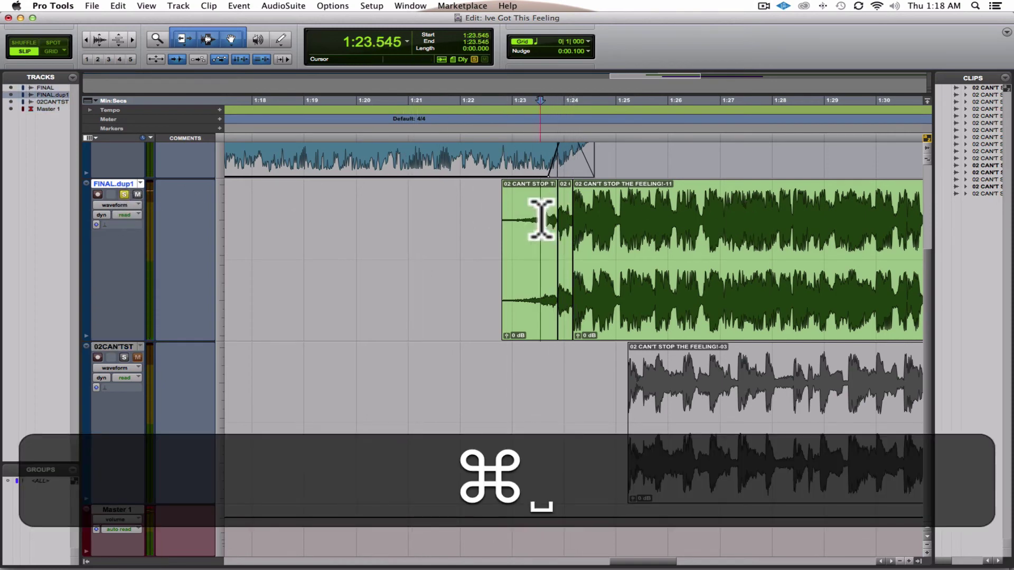
{"action": "key", "text": "super+bracketright"}
{"action": "key", "text": "super+bracketright"}
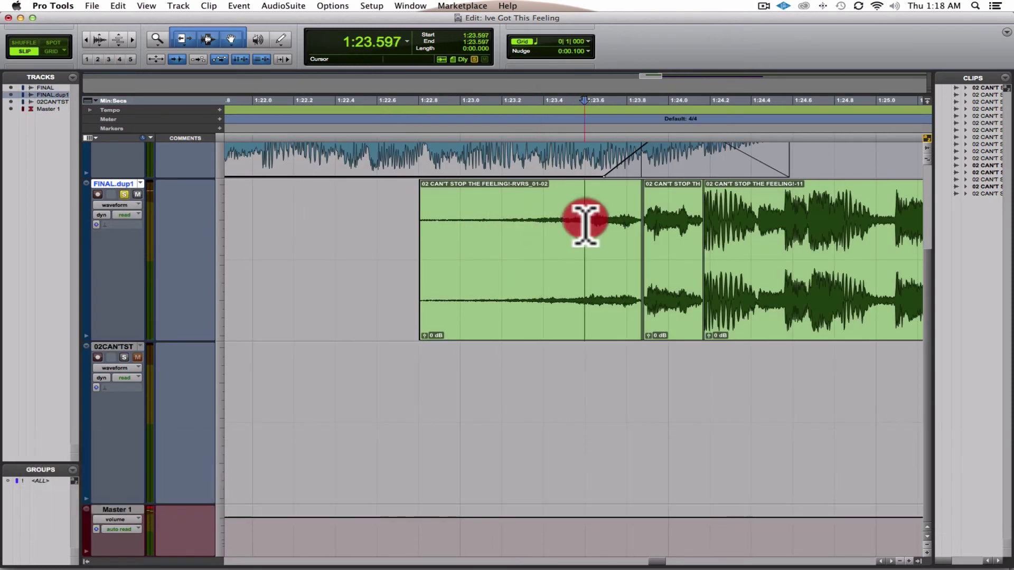
{"action": "left_click_drag", "start_coordinate": [584, 220], "coordinate": [635, 229]}
{"action": "key", "text": "BackSpace"}
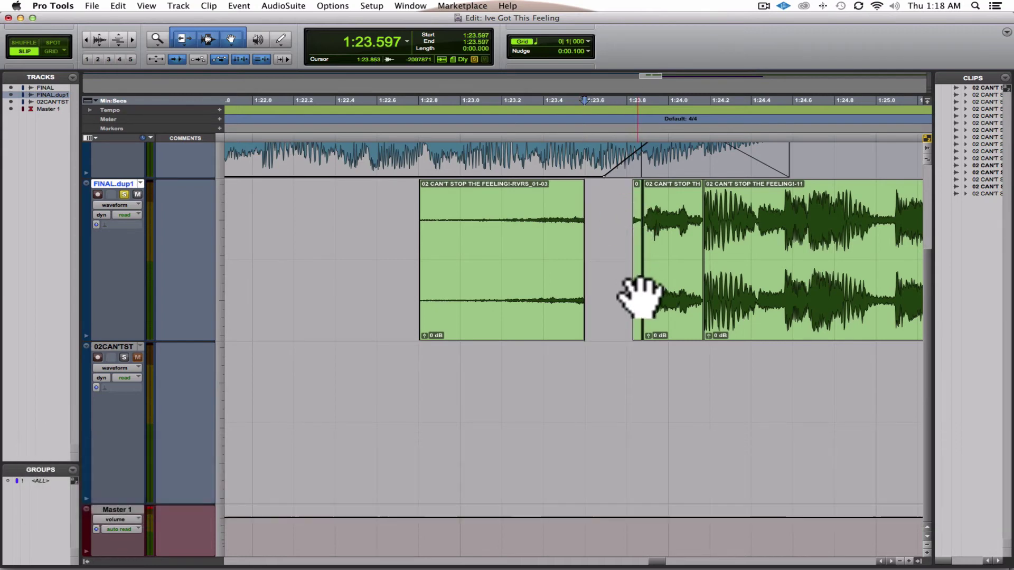
{"action": "left_click", "coordinate": [639, 294]}
{"action": "key", "text": "BackSpace"}
{"action": "left_click_drag", "start_coordinate": [538, 303], "coordinate": [592, 307]}
Apply fades across the shortened reversed clip and the two clips following it, and audition from 1:22.930
{"action": "left_click", "coordinate": [743, 317]}
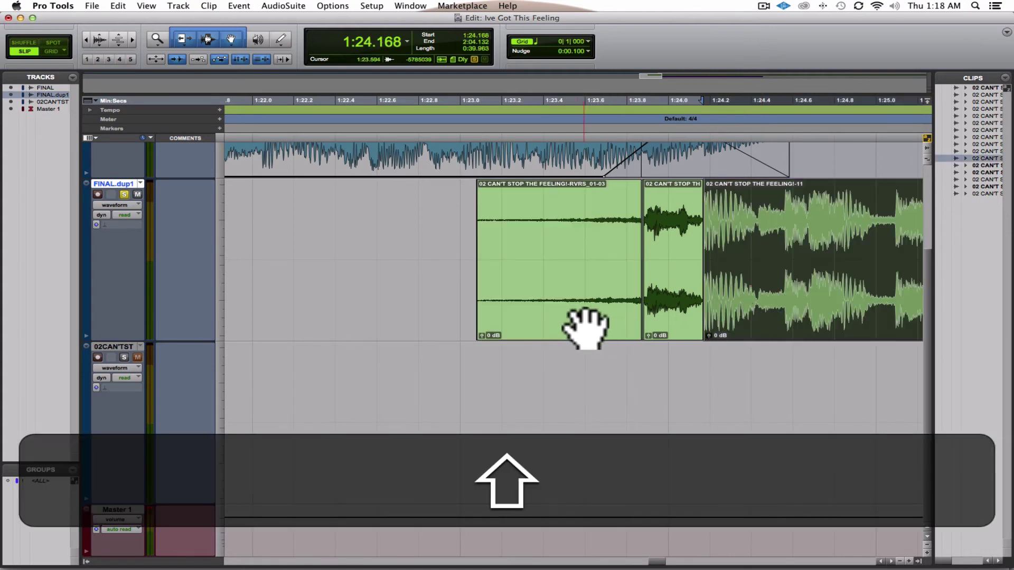
{"action": "left_click", "coordinate": [584, 328], "text": "shift"}
{"action": "key", "text": "shift+super+f"}
{"action": "left_click", "coordinate": [589, 348]}
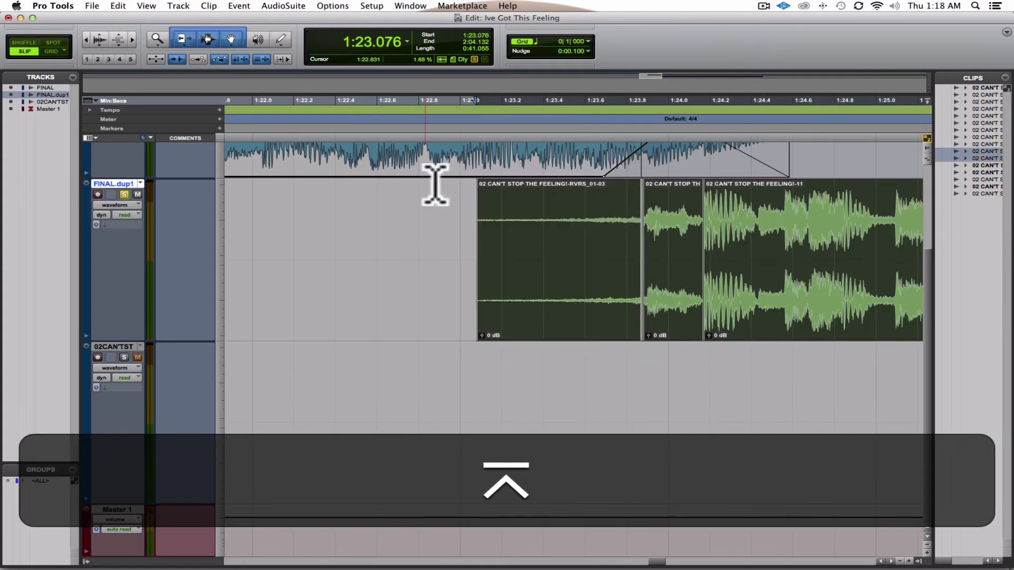
{"action": "left_click", "coordinate": [446, 215]}
{"action": "key", "text": "space"}
{"action": "key", "text": "space"}
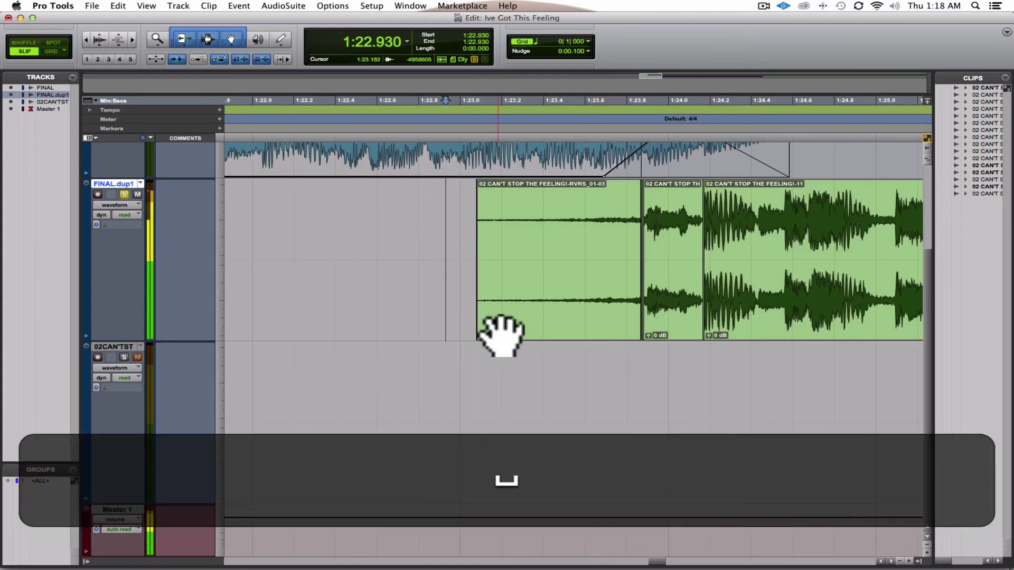
Raise the reversed clip's gain to +9.8 dB and audition repeatedly from 1:22.889, soloed and with FINAL.dup1's solo cleared
{"action": "left_click_drag", "start_coordinate": [481, 337], "coordinate": [453, 310]}
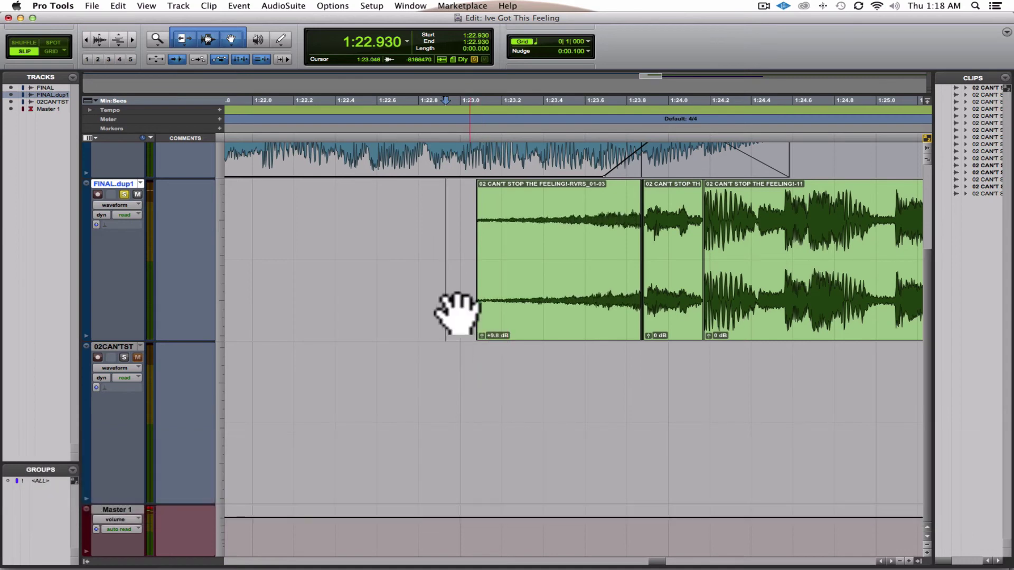
{"action": "left_click", "coordinate": [437, 222]}
{"action": "key", "text": "space"}
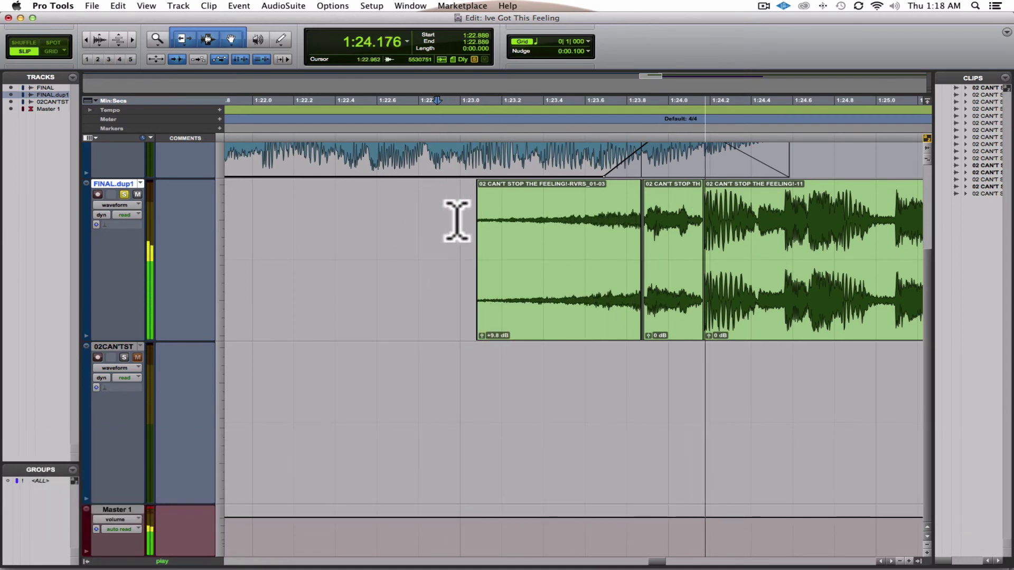
{"action": "key", "text": "space"}
{"action": "key", "text": "space"}
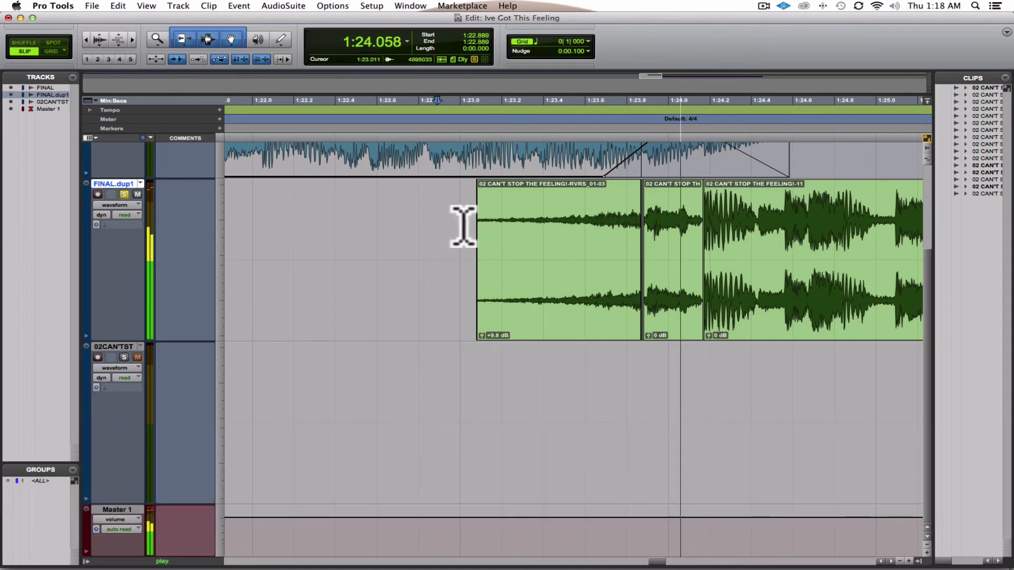
{"action": "key", "text": "space"}
{"action": "key", "text": "space"}
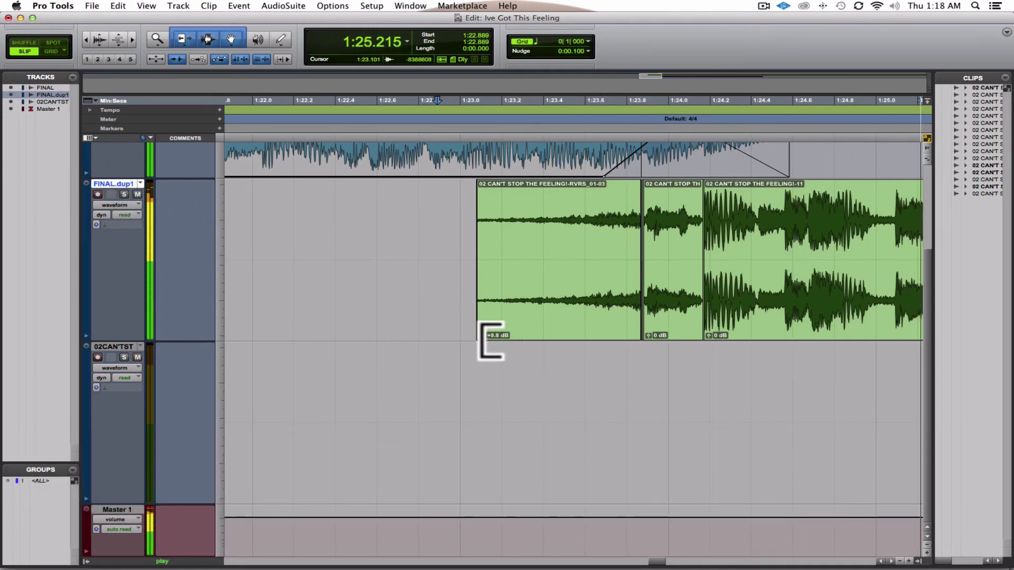
{"action": "key", "text": "space"}
{"action": "key", "text": "space"}
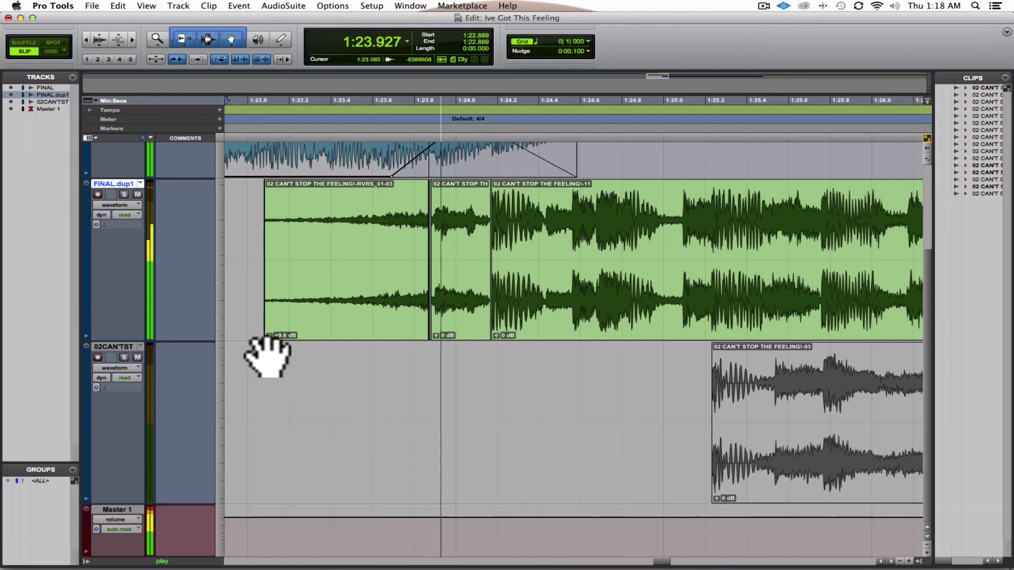
{"action": "key", "text": "space"}
Raise the reversed clip's gain to +13.7 dB and audition the lead-in twice from 1:22.970
{"action": "left_click_drag", "start_coordinate": [269, 337], "coordinate": [244, 258]}
{"action": "left_click", "coordinate": [242, 256]}
{"action": "key", "text": "space"}
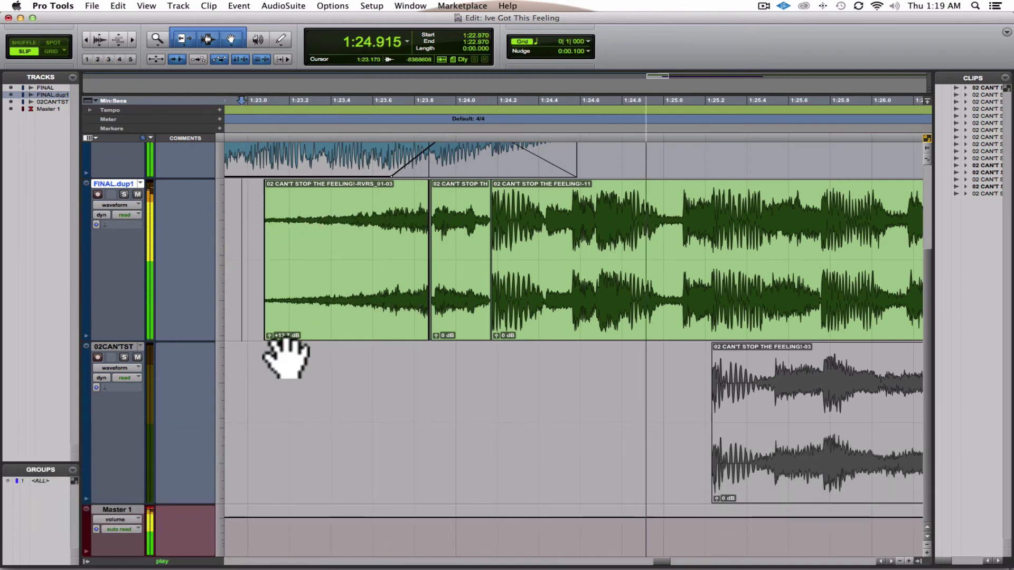
{"action": "key", "text": "space"}
{"action": "key", "text": "space"}
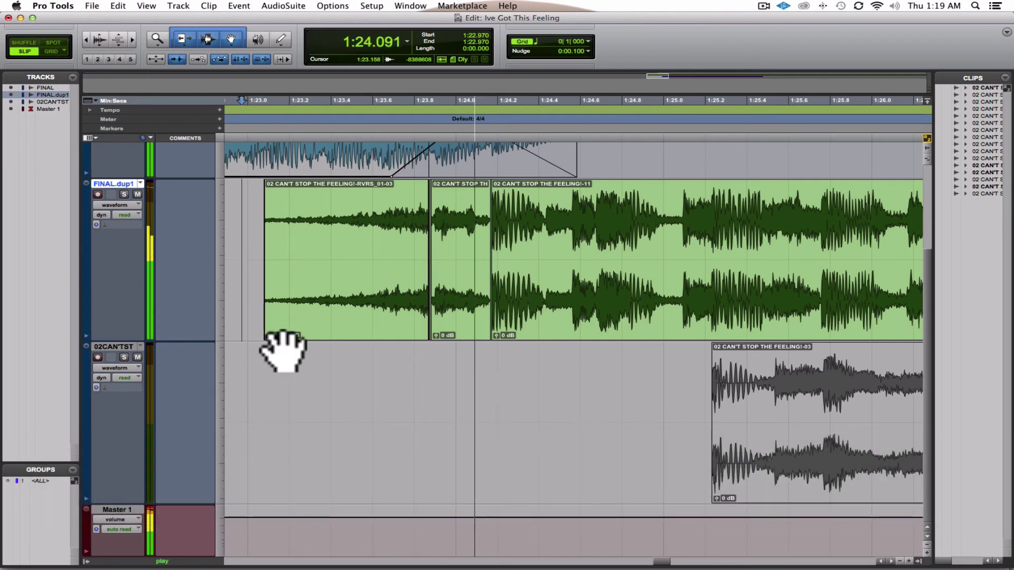
{"action": "key", "text": "space"}
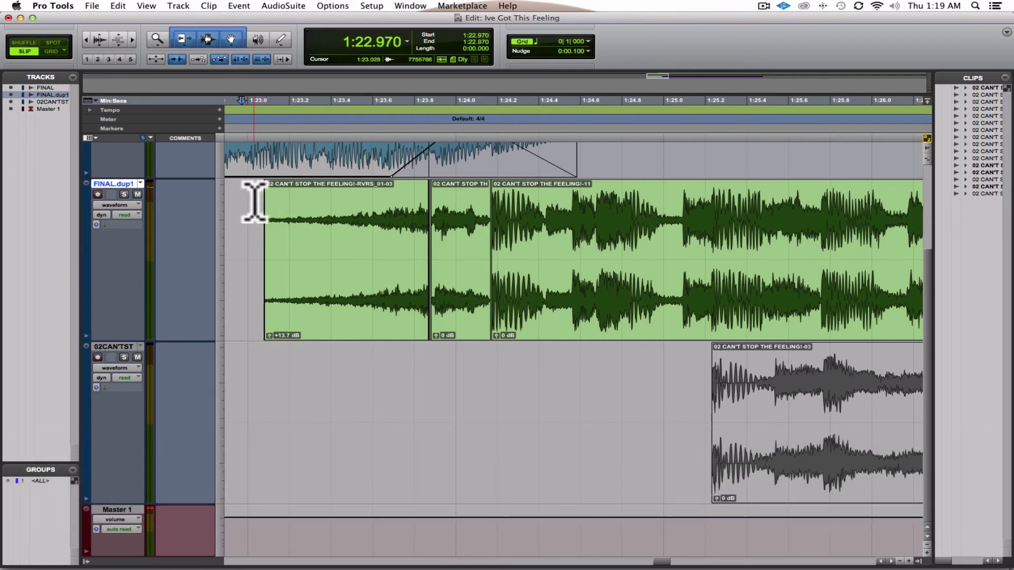
Create a fade-in spanning the whole reversed reverb clip on FINAL.dup1 and audition it from 1:23.020
{"action": "left_click_drag", "start_coordinate": [256, 201], "coordinate": [436, 203]}
{"action": "key", "text": "BackSpace"}
{"action": "left_click", "coordinate": [250, 211]}
{"action": "key", "text": "space"}
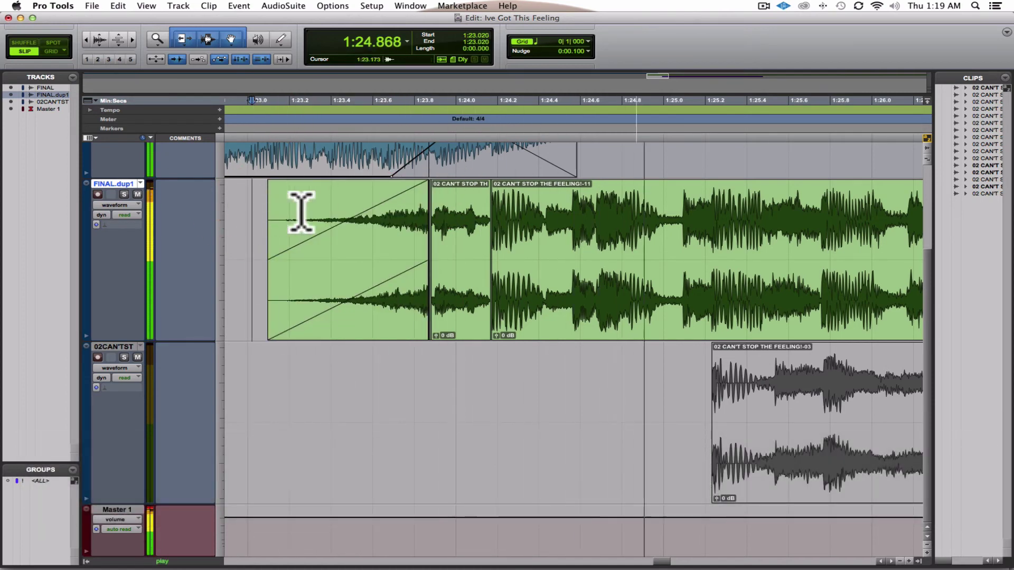
{"action": "key", "text": "space"}
Audition the complete transition across all tracks twice, starting at 1:17.647
{"action": "key", "text": "super+bracketleft"}
{"action": "key", "text": "super+bracketleft"}
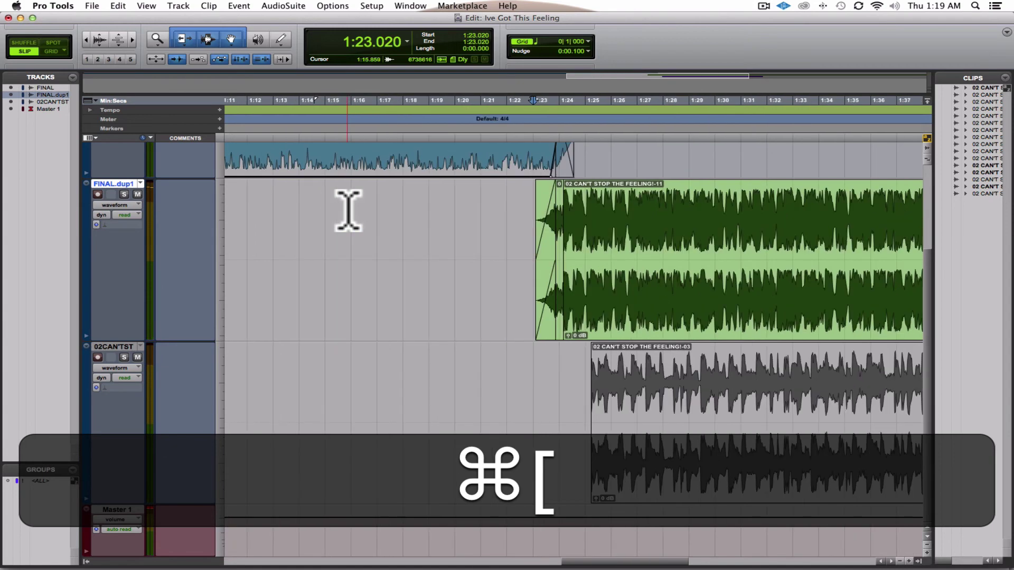
{"action": "left_click", "coordinate": [393, 138]}
{"action": "scroll", "coordinate": [380, 223], "scroll_direction": "up", "scroll_amount": 3}
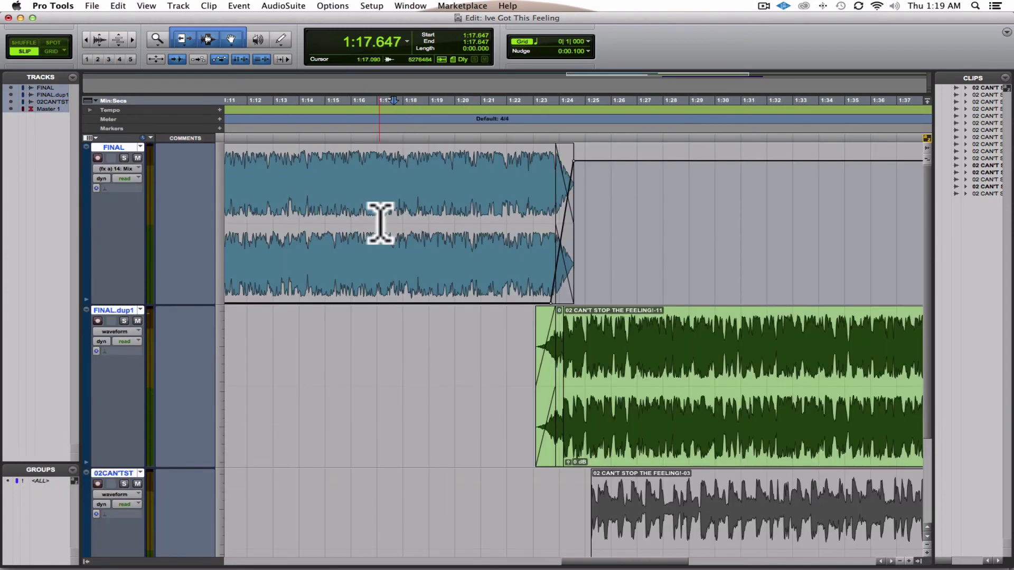
{"action": "key", "text": "space"}
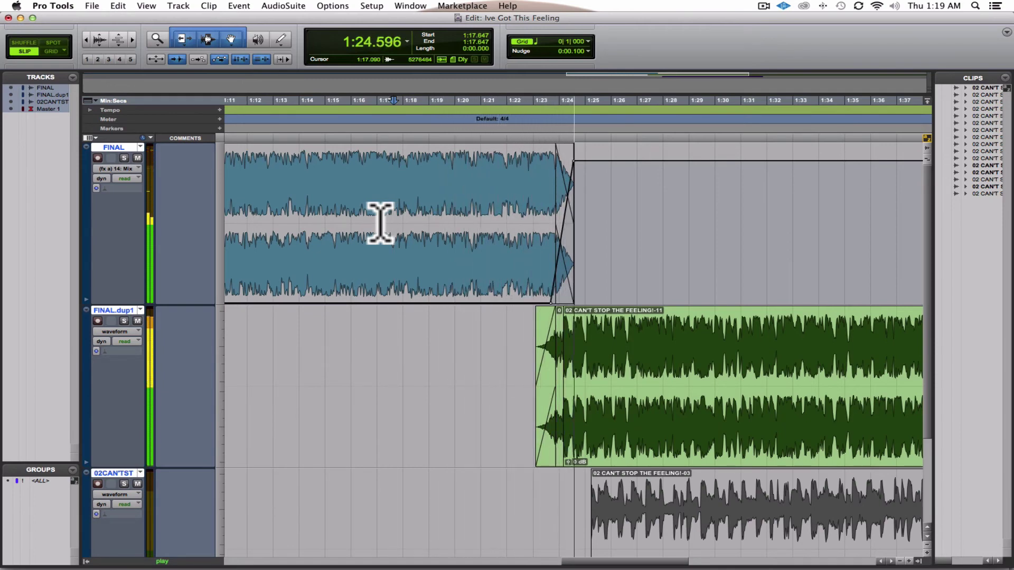
{"action": "key", "text": "space"}
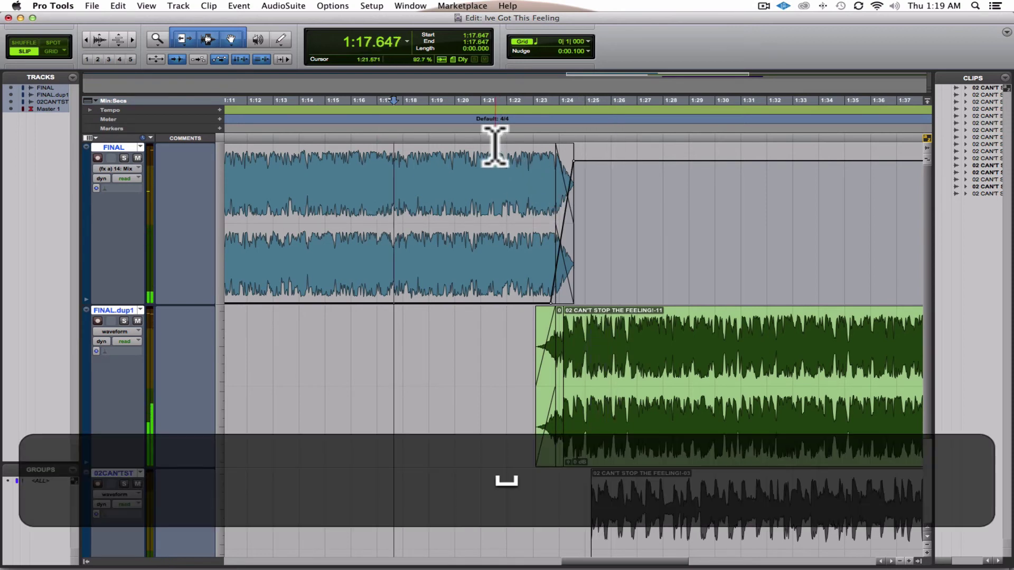
{"action": "key", "text": "space"}
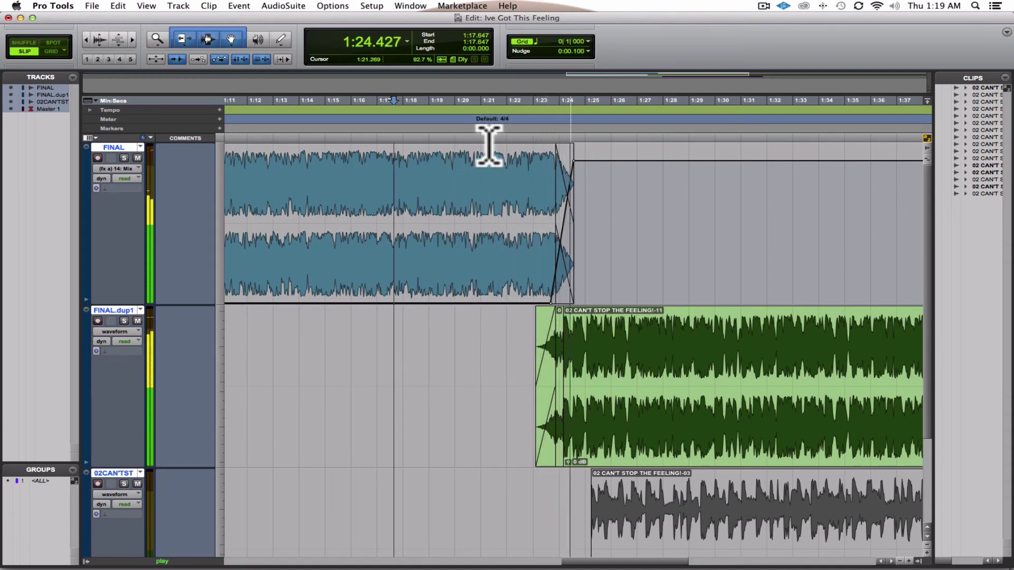
{"action": "key", "text": "space"}
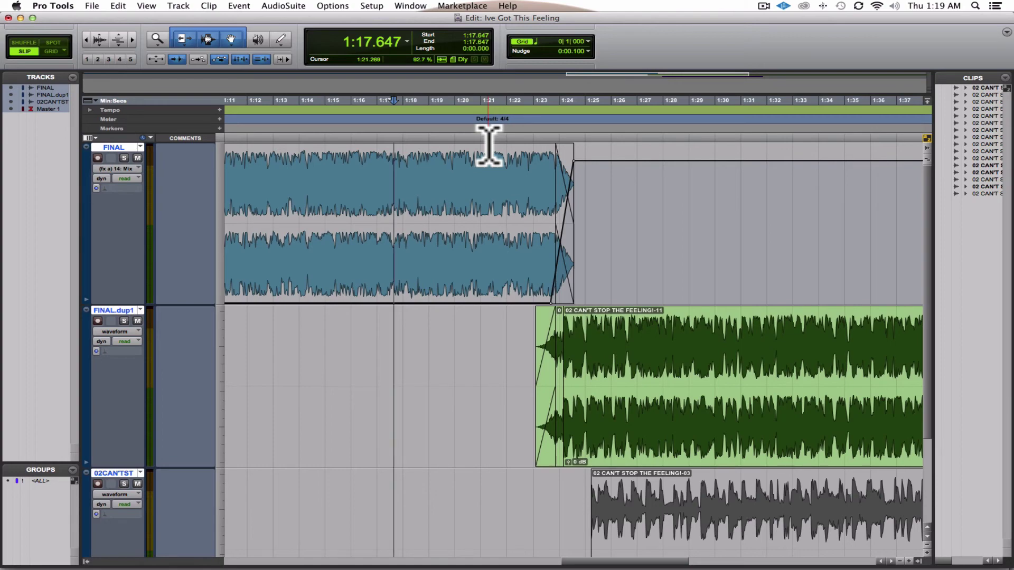
Show the mixer, insert the L2 Ultramaximizer on Master 1, and move its plug-in window clear of the channel strips
{"action": "key", "text": "super+equal"}
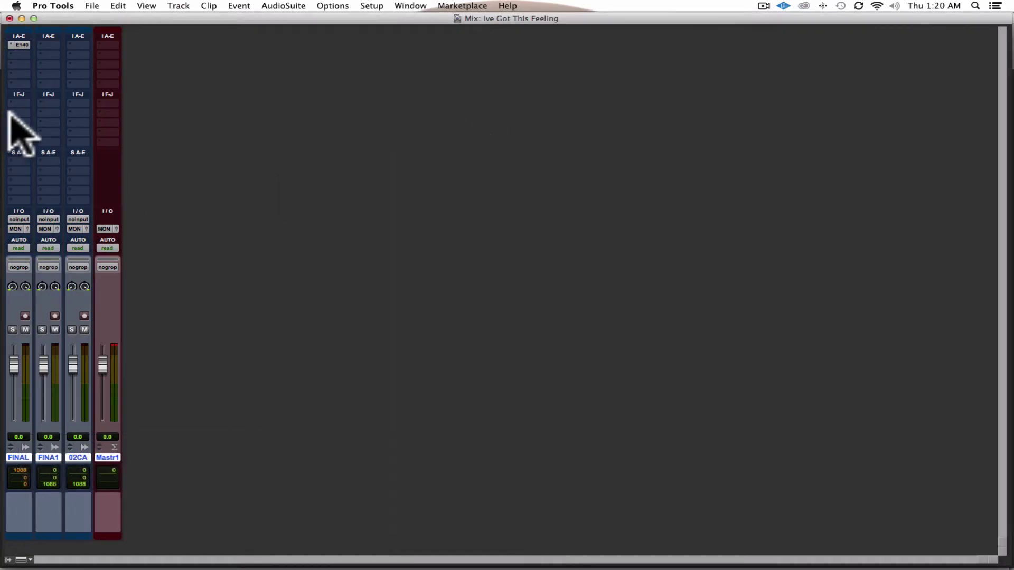
{"action": "left_click", "coordinate": [107, 45]}
{"action": "mouse_move", "coordinate": [158, 62]}
{"action": "left_click", "coordinate": [259, 71]}
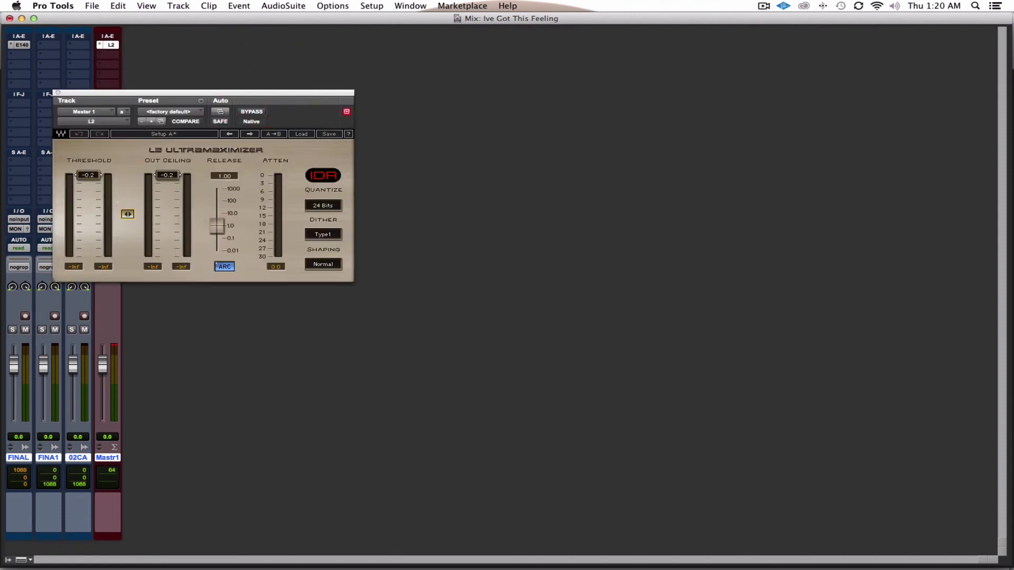
{"action": "left_click_drag", "start_coordinate": [74, 93], "coordinate": [326, 69]}
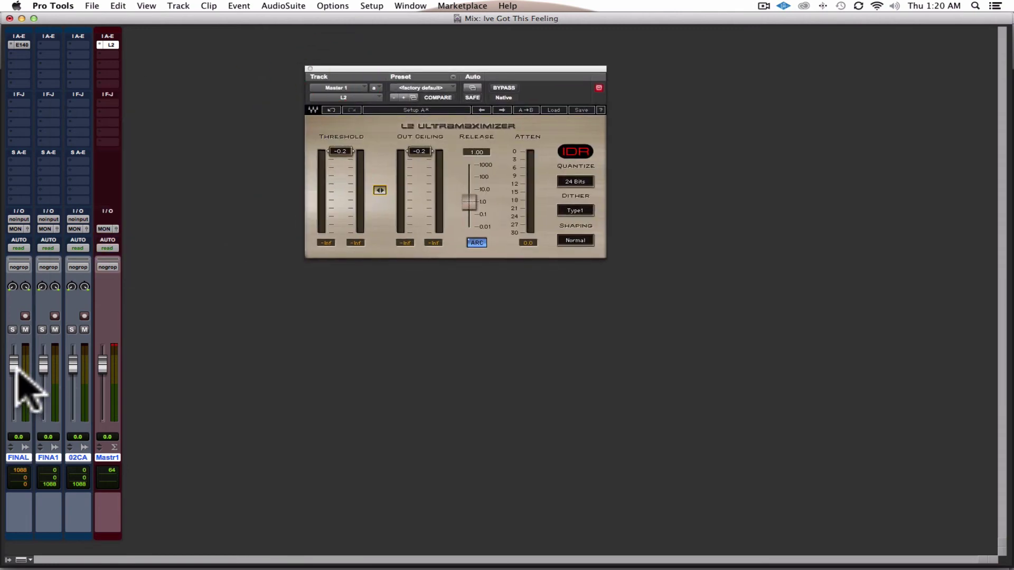
Lower the FINAL and FINAL.dup1 faders to -10.0 dB each
{"action": "key", "text": "super"}
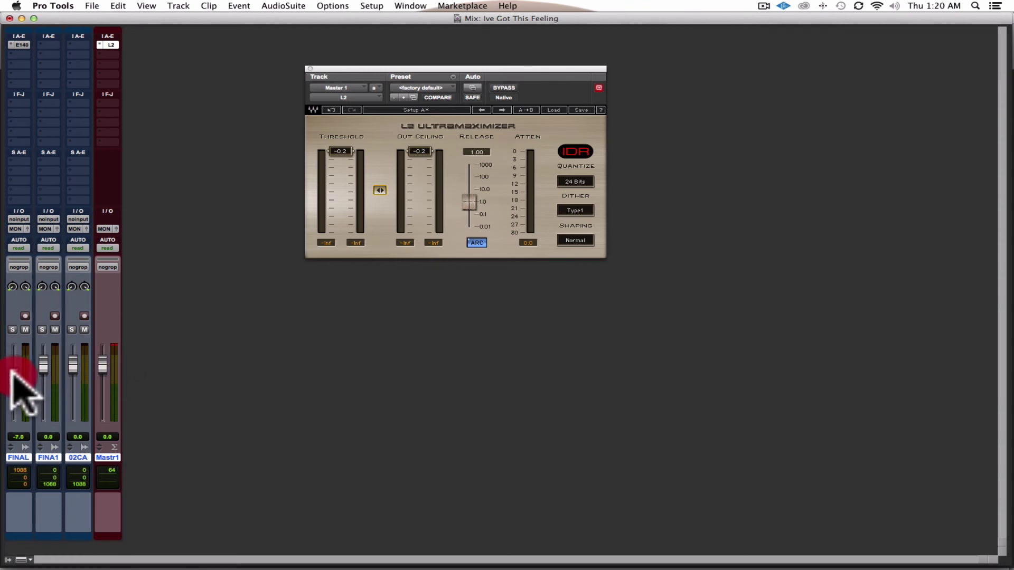
{"action": "key", "text": "super"}
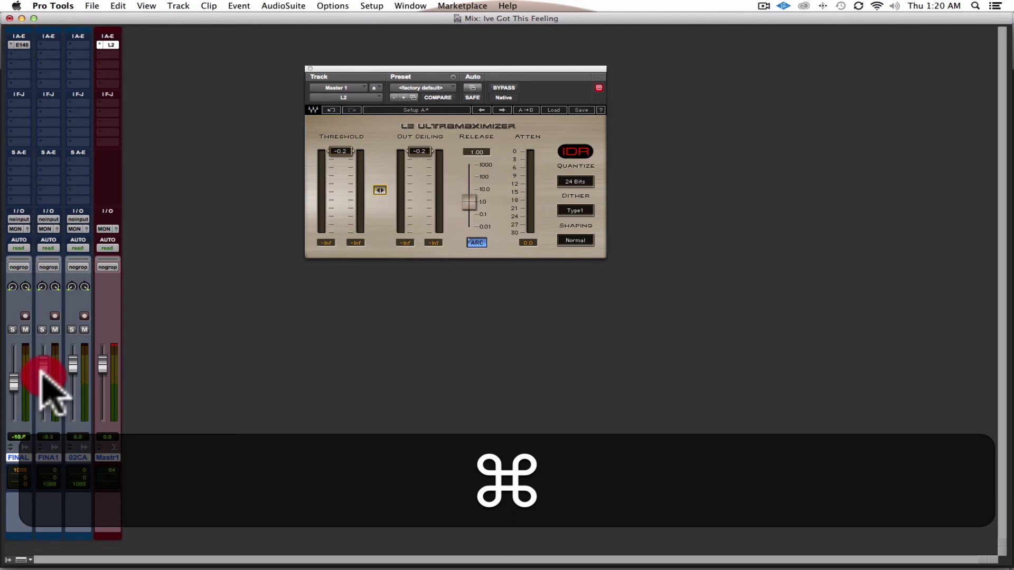
{"action": "mouse_move", "coordinate": [42, 372]}
{"action": "left_mouse_down"}
{"action": "mouse_move", "coordinate": [45, 401]}
{"action": "mouse_move", "coordinate": [46, 384]}
{"action": "left_mouse_up"}
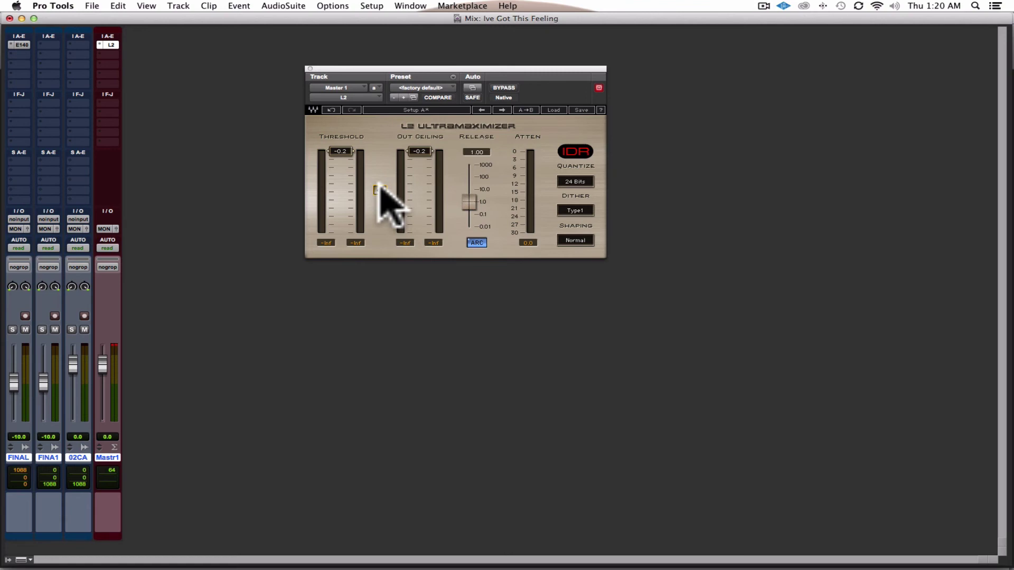
Set the L2 threshold to -10.0 and its output ceiling to -0.2
{"action": "left_click_drag", "start_coordinate": [379, 185], "coordinate": [379, 211]}
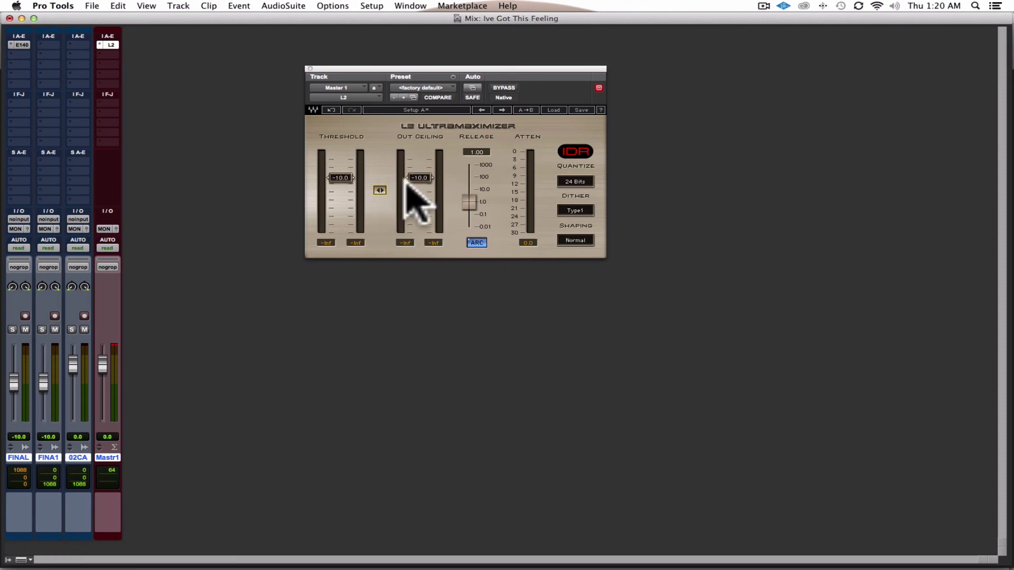
{"action": "left_click_drag", "start_coordinate": [408, 179], "coordinate": [408, 153]}
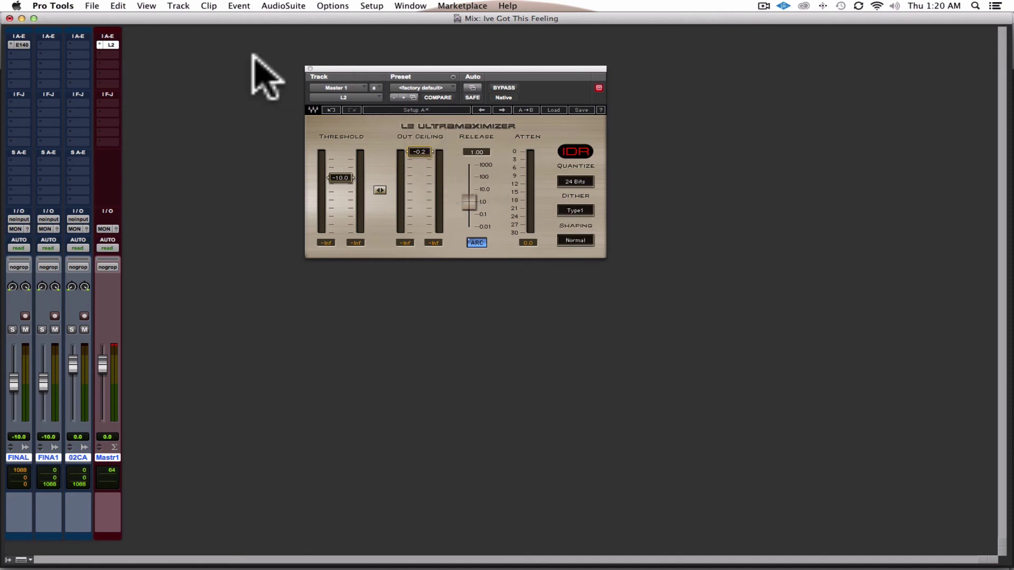
Close the L2 plug-in window, audition the limited transition, and return to the Edit window
{"action": "left_click", "coordinate": [310, 68]}
{"action": "key", "text": "space"}
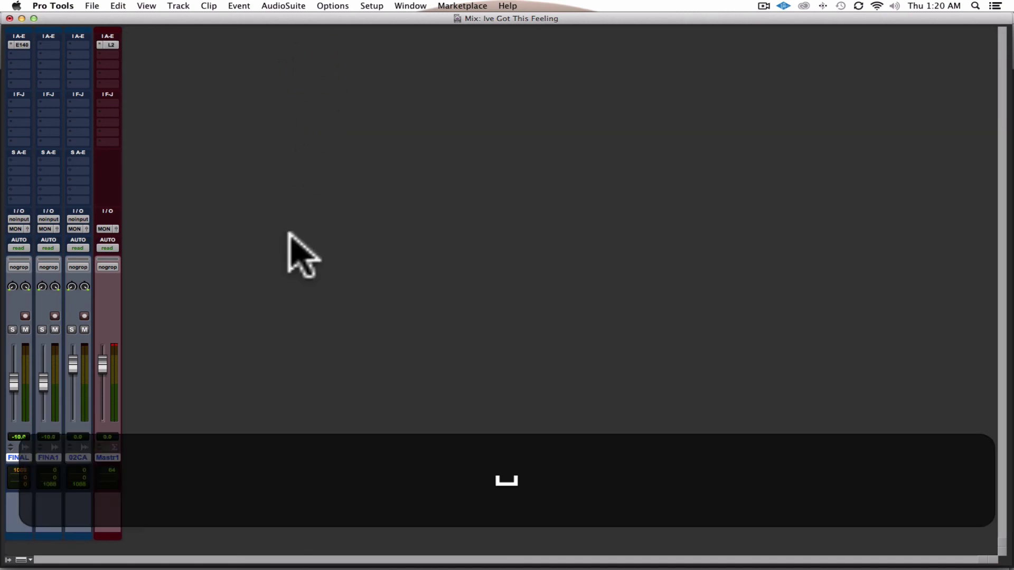
{"action": "key", "text": "space"}
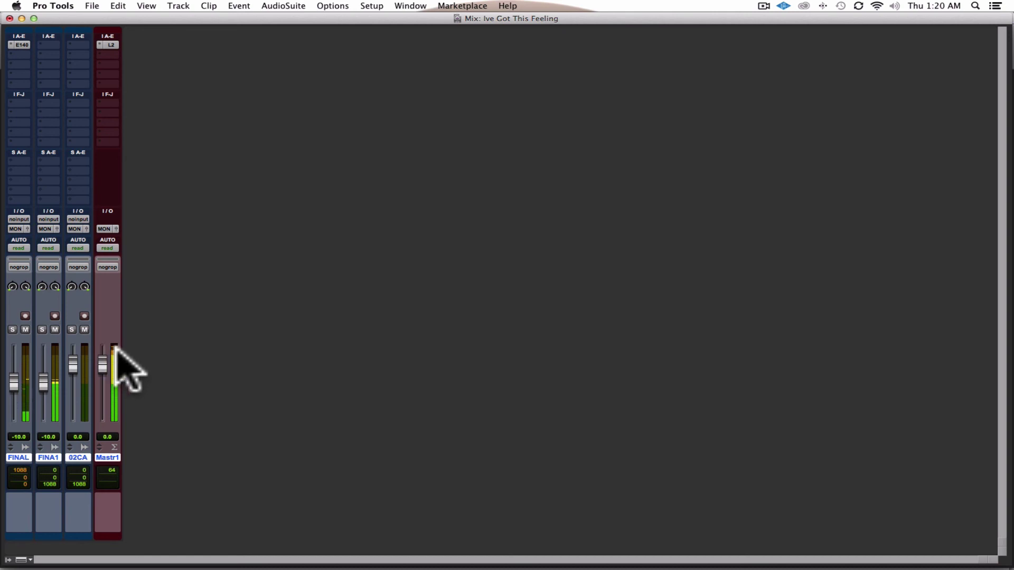
{"action": "key", "text": "super+equal"}
{"action": "key", "text": "super+bracketleft"}
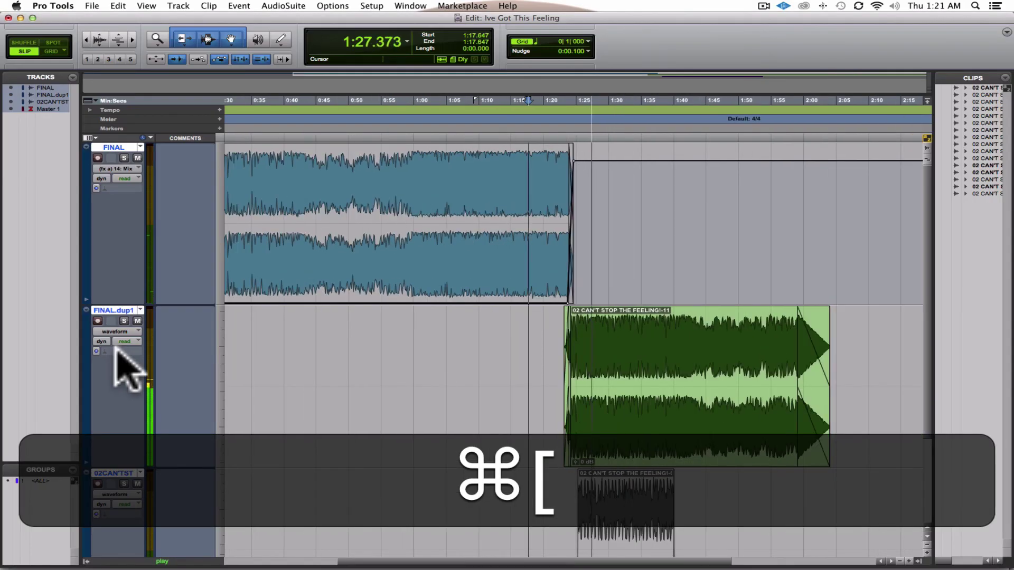
{"action": "key", "text": "space"}
Display FINAL as waveform and select the song across FINAL and FINAL.dup1 from 0:00.000 to 2:04.132
{"action": "left_click", "coordinate": [697, 430]}
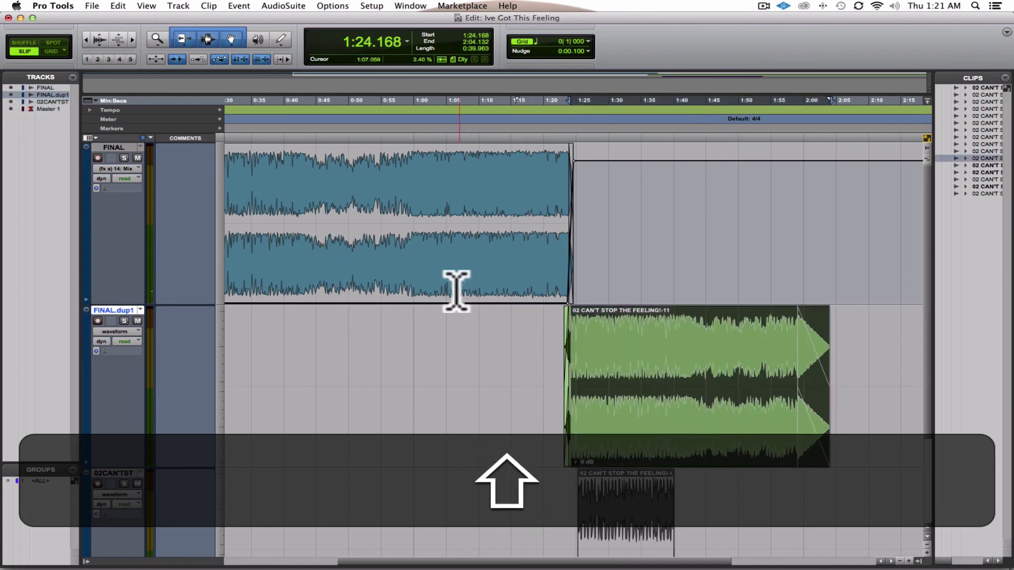
{"action": "left_click", "coordinate": [122, 169]}
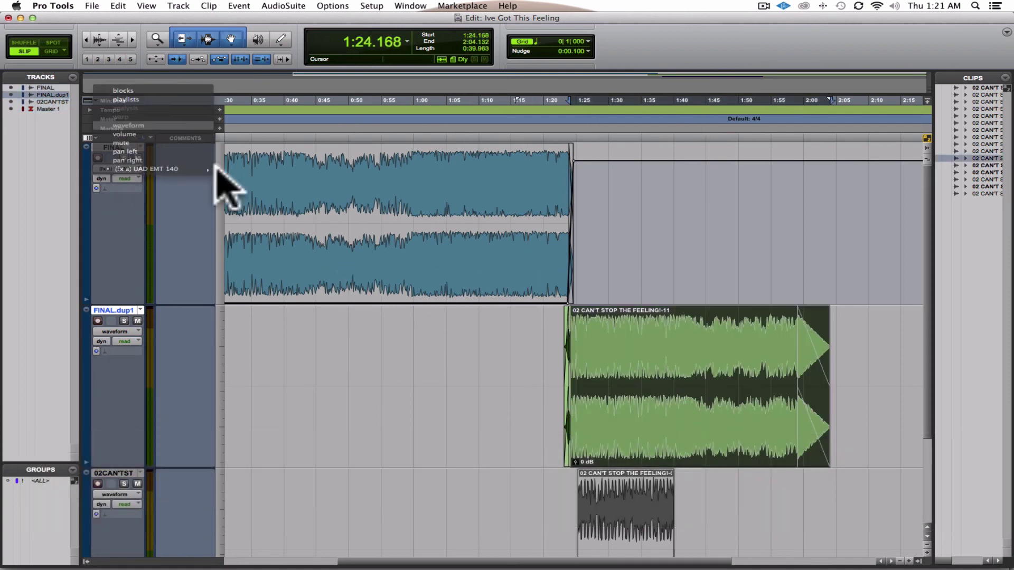
{"action": "left_click", "coordinate": [217, 169]}
{"action": "scroll", "coordinate": [351, 220], "scroll_direction": "left", "scroll_amount": 5}
{"action": "left_click", "coordinate": [446, 271], "text": "shift"}
{"action": "key", "text": "shift+space"}
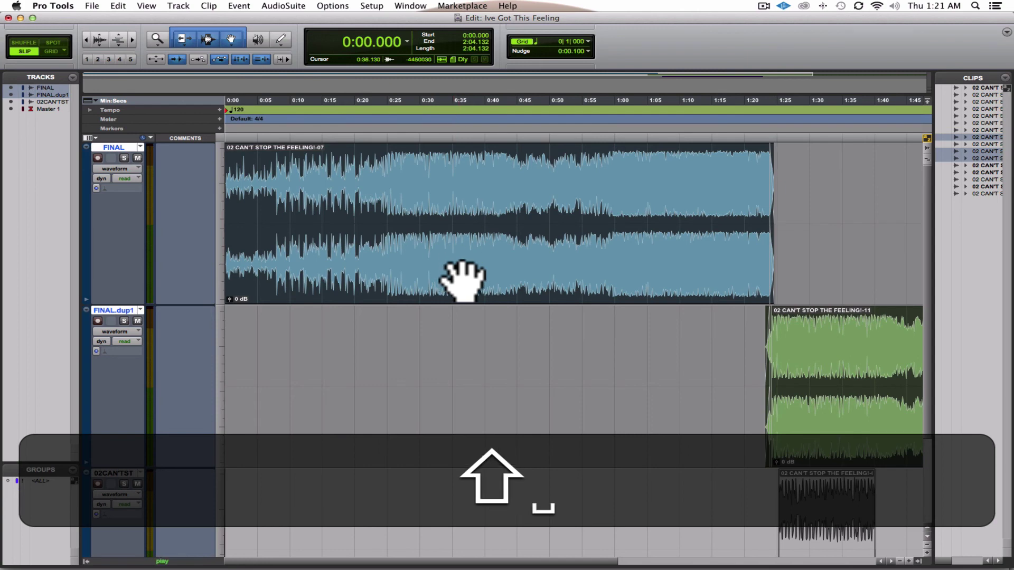
Check playback from the song's start and extend the selection's end past the fade-out to 2:05.945
{"action": "key", "text": "space"}
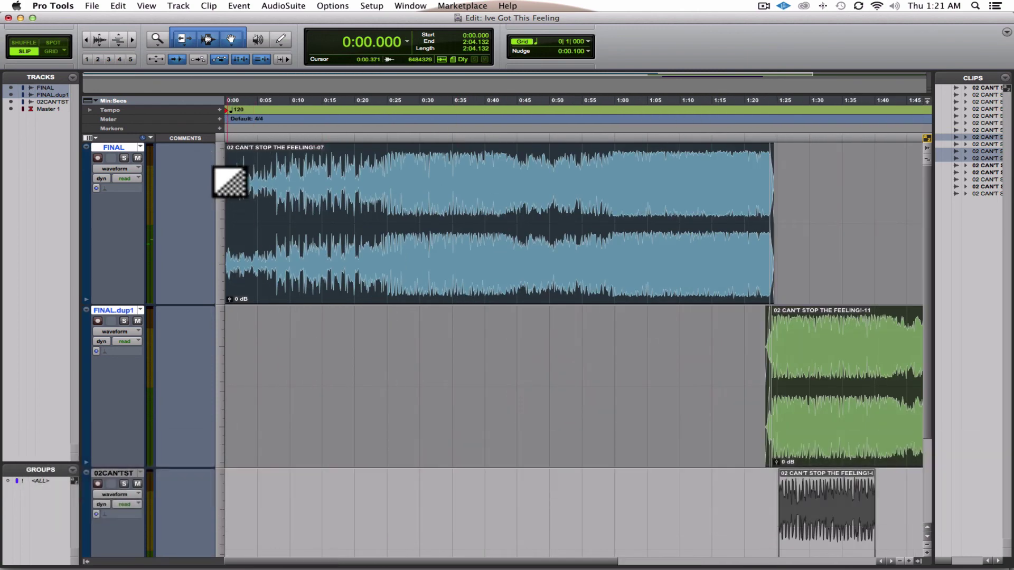
{"action": "key", "text": "space"}
{"action": "scroll", "coordinate": [489, 215], "scroll_direction": "right", "scroll_amount": 5}
{"action": "key", "text": "space"}
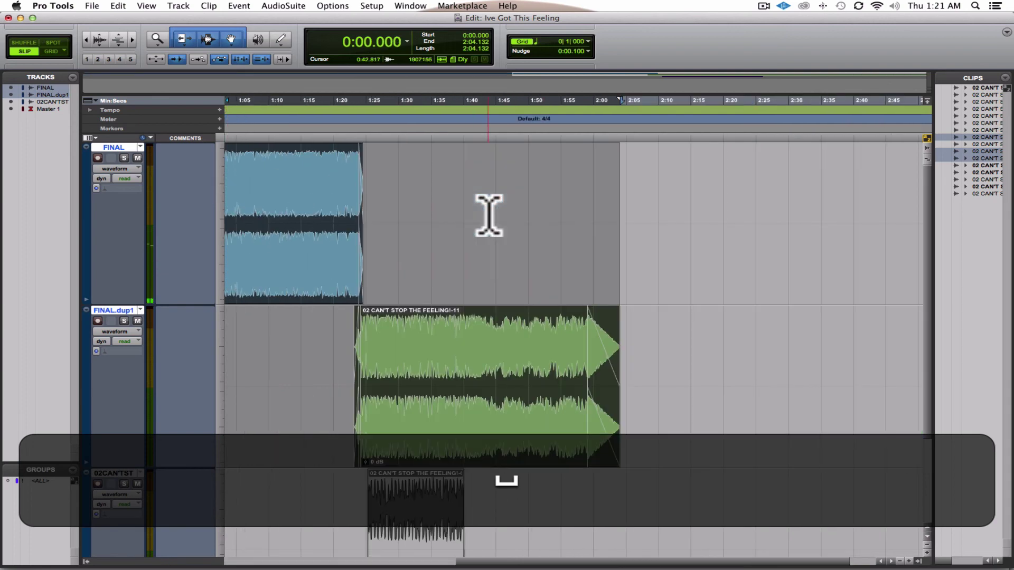
{"action": "scroll", "coordinate": [508, 211], "scroll_direction": "right", "scroll_amount": 2}
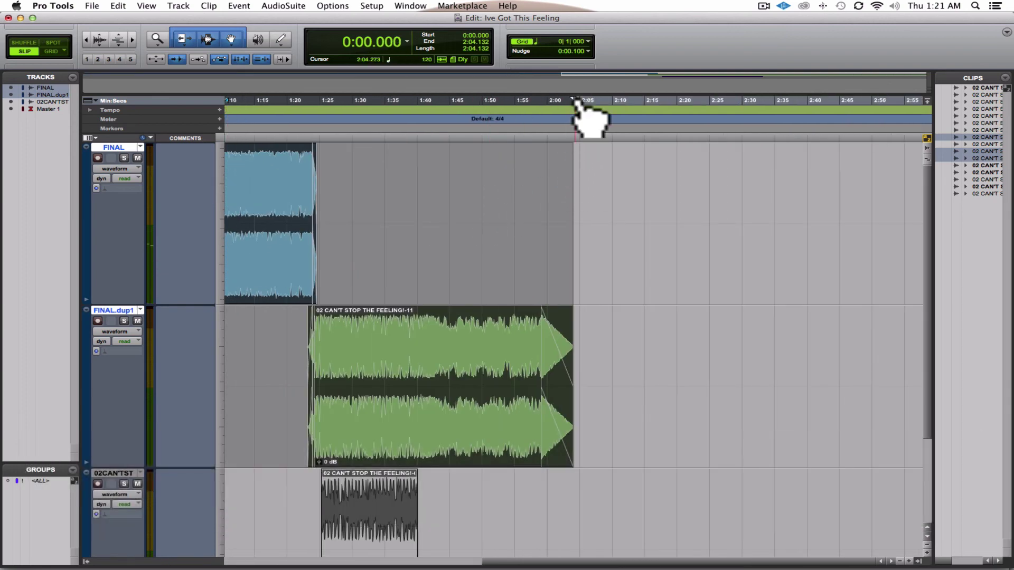
{"action": "left_click_drag", "start_coordinate": [578, 101], "coordinate": [586, 101]}
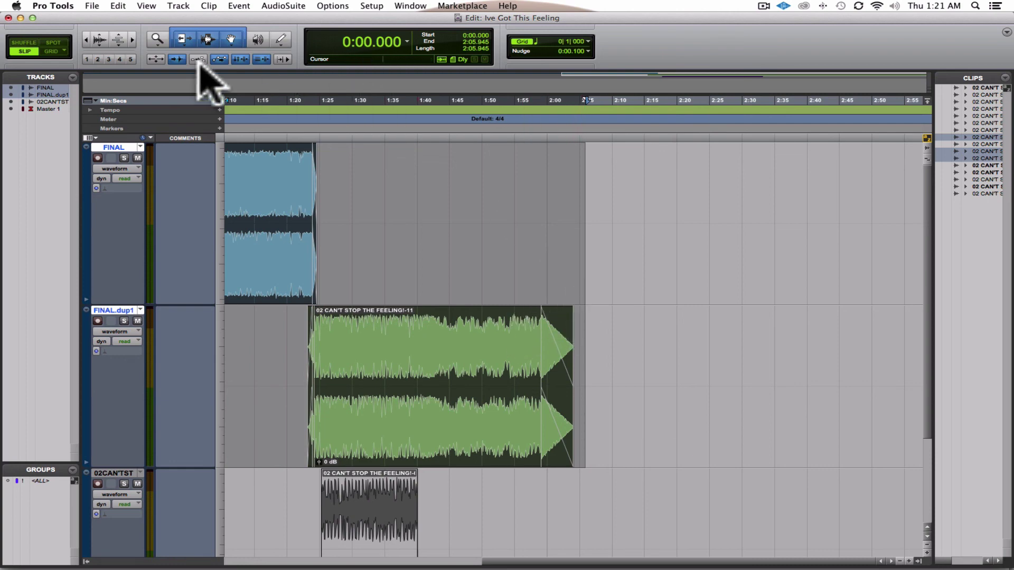
Set up a bounce to disk of the selection as an MP3 with a constant bit rate of 320kbit/s
{"action": "left_click", "coordinate": [88, 7]}
{"action": "left_click", "coordinate": [225, 141]}
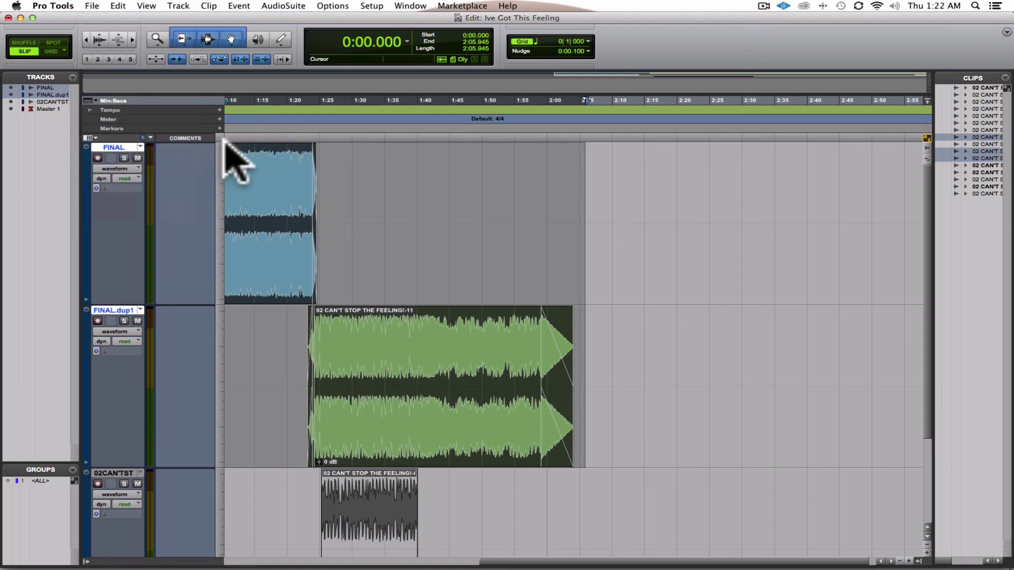
{"action": "left_click", "coordinate": [563, 157]}
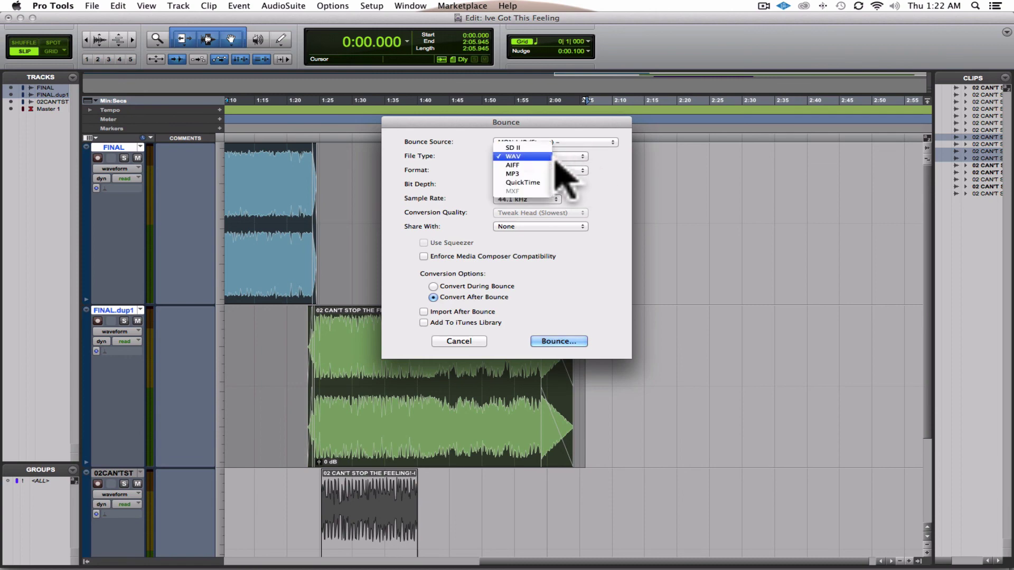
{"action": "left_click", "coordinate": [539, 174]}
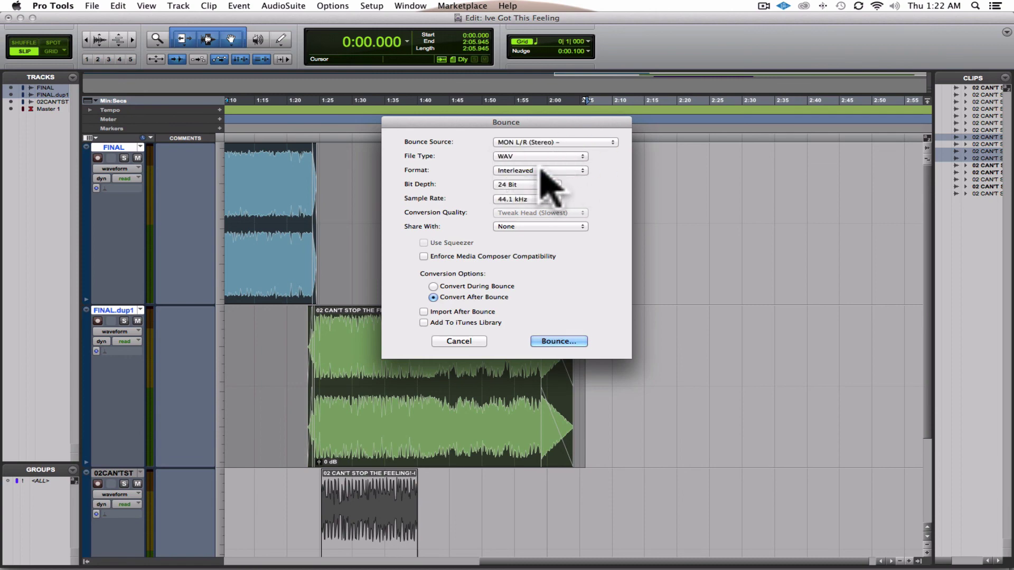
{"action": "left_click", "coordinate": [565, 342]}
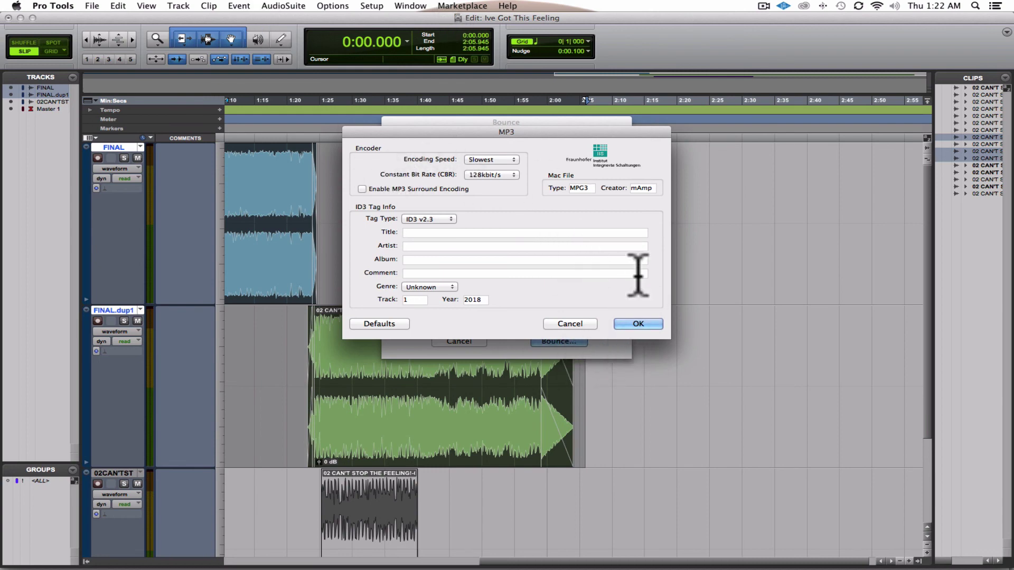
{"action": "left_click", "coordinate": [510, 174]}
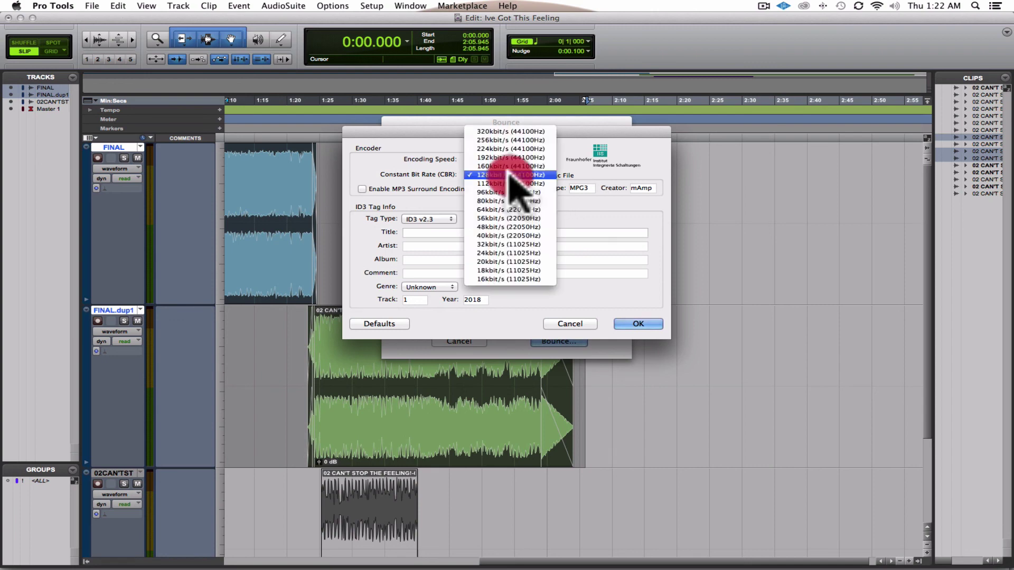
{"action": "left_click", "coordinate": [516, 131]}
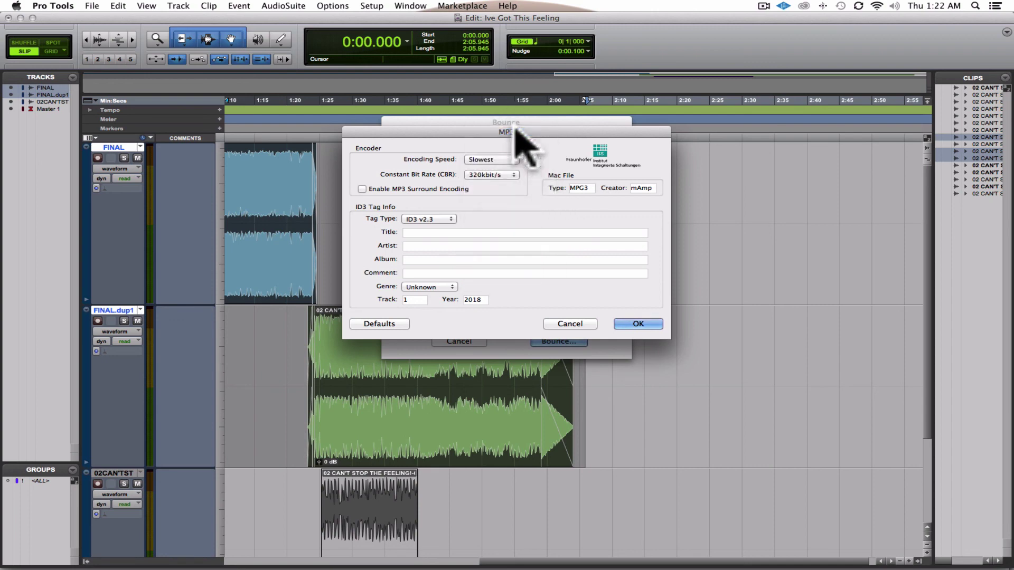
{"action": "left_click", "coordinate": [646, 321]}
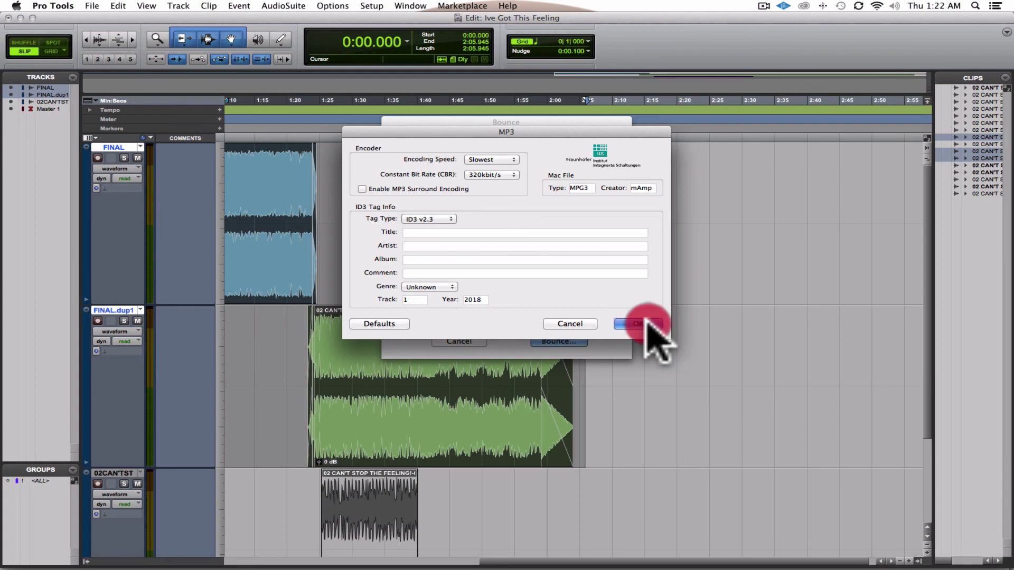
Go to the Ive Got This Feeling session folder as the save location and start a new folder there
{"action": "left_click", "coordinate": [217, 158]}
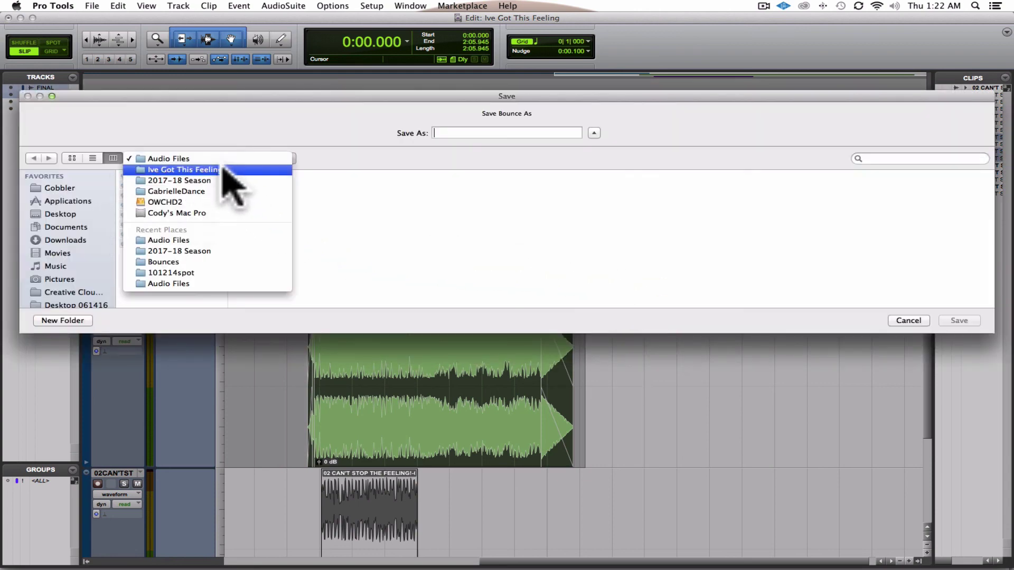
{"action": "left_click", "coordinate": [222, 169]}
{"action": "left_click", "coordinate": [84, 321]}
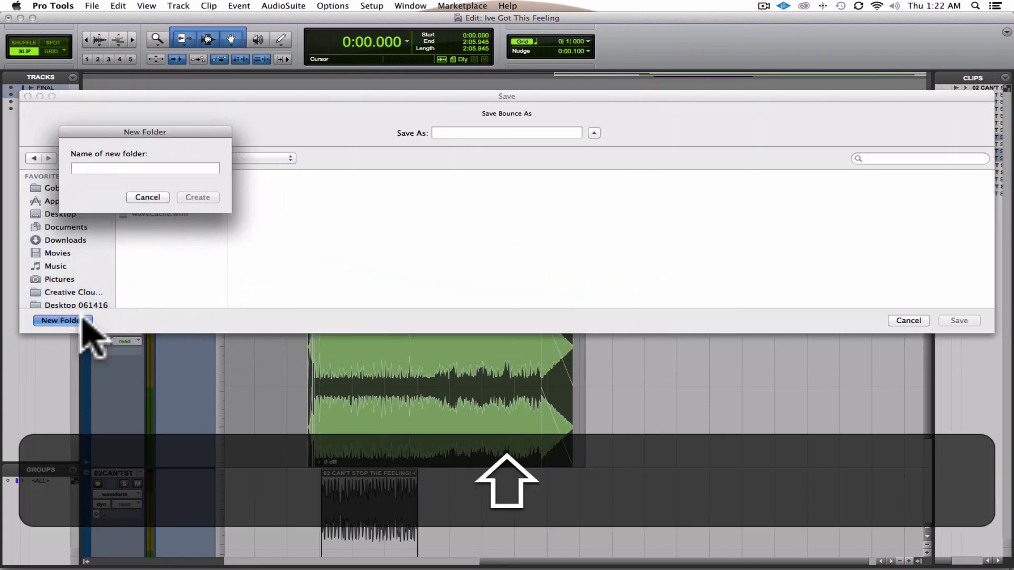
{"action": "type", "text": "Got Th"}
{"action": "key", "text": "BackSpace"}
{"action": "key", "text": "BackSpace"}
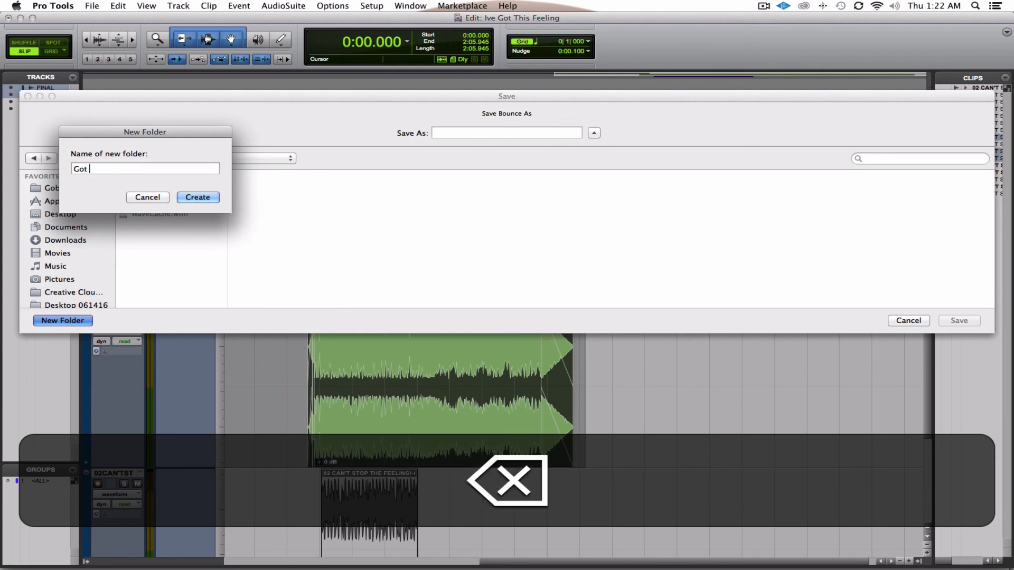
{"action": "key", "text": "BackSpace"}
{"action": "key", "text": "BackSpace"}
{"action": "key", "text": "BackSpace"}
{"action": "key", "text": "BackSpace"}
Name the new folder Bounces and create it
{"action": "type", "text": "Bon"}
{"action": "key", "text": "BackSpace"}
{"action": "type", "text": "u"}
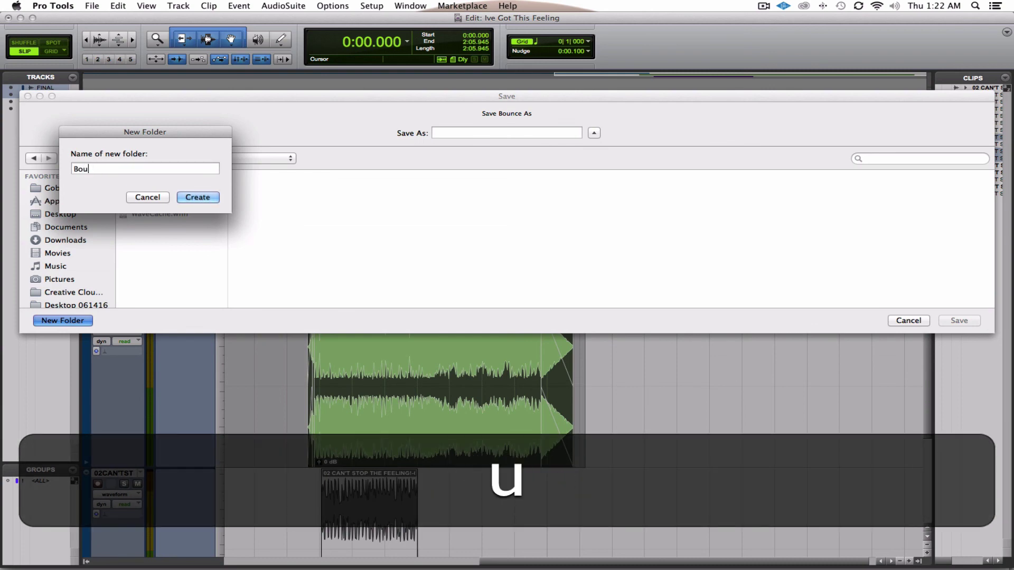
{"action": "type", "text": "nces"}
{"action": "key", "text": "Return"}
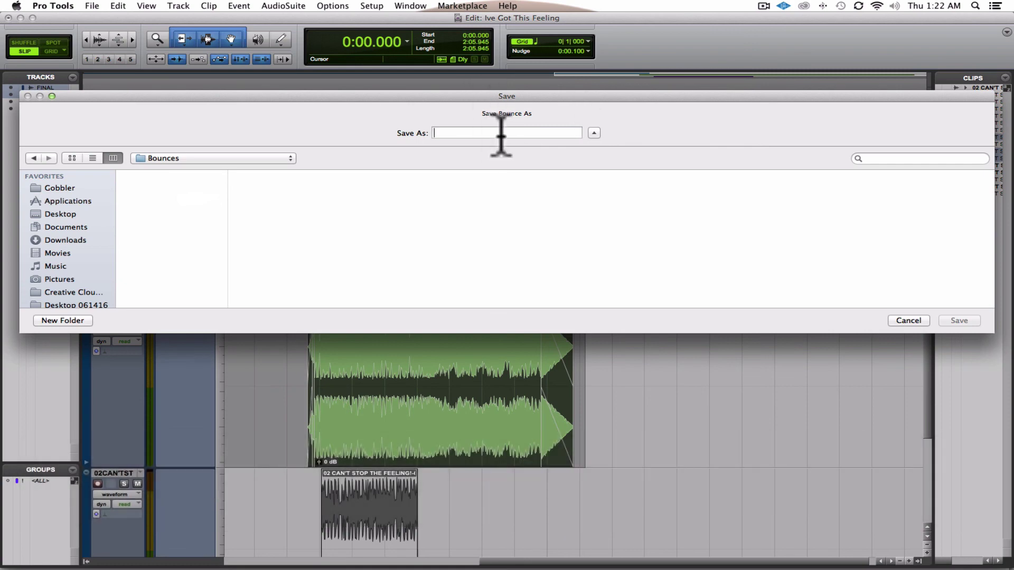
Save the bounce as "Got This Feeling" in the Bounces folder and start bouncing to disk
{"action": "type", "text": "GoT"}
{"action": "key", "text": "BackSpace"}
{"action": "type", "text": "t "}
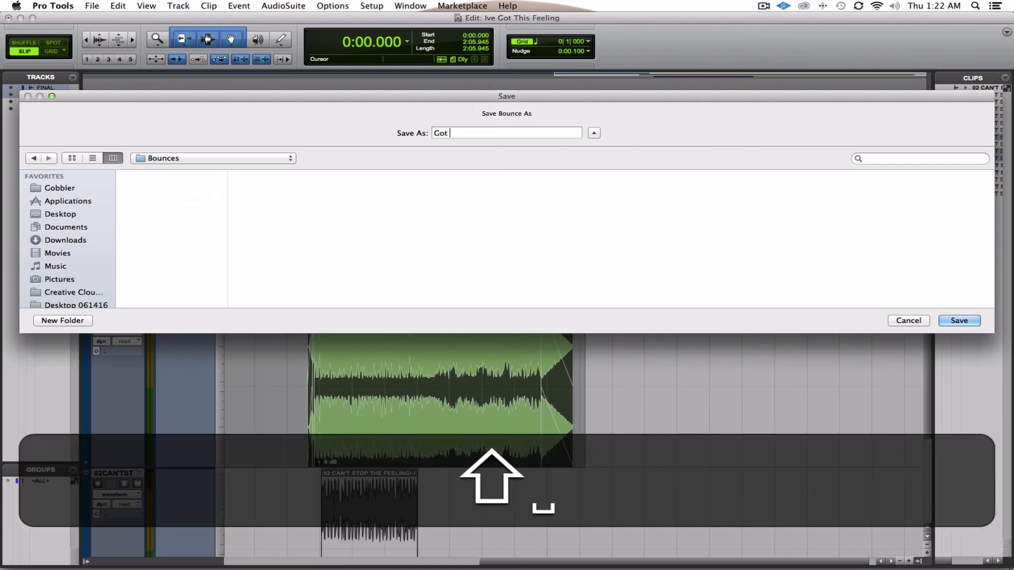
{"action": "type", "text": "This Feeling"}
{"action": "key", "text": "Return"}
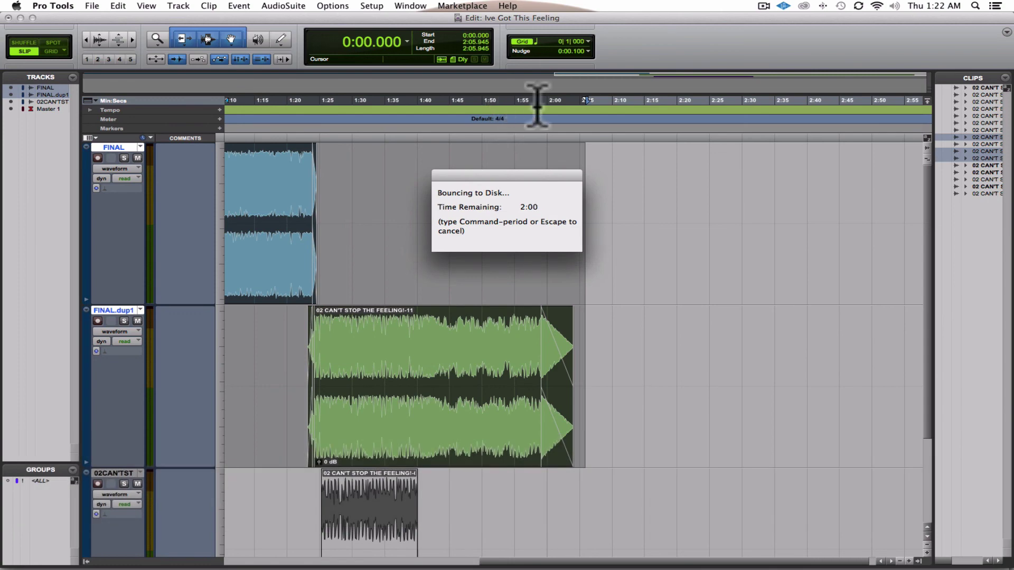
{"action": "left_click", "coordinate": [764, 6]}
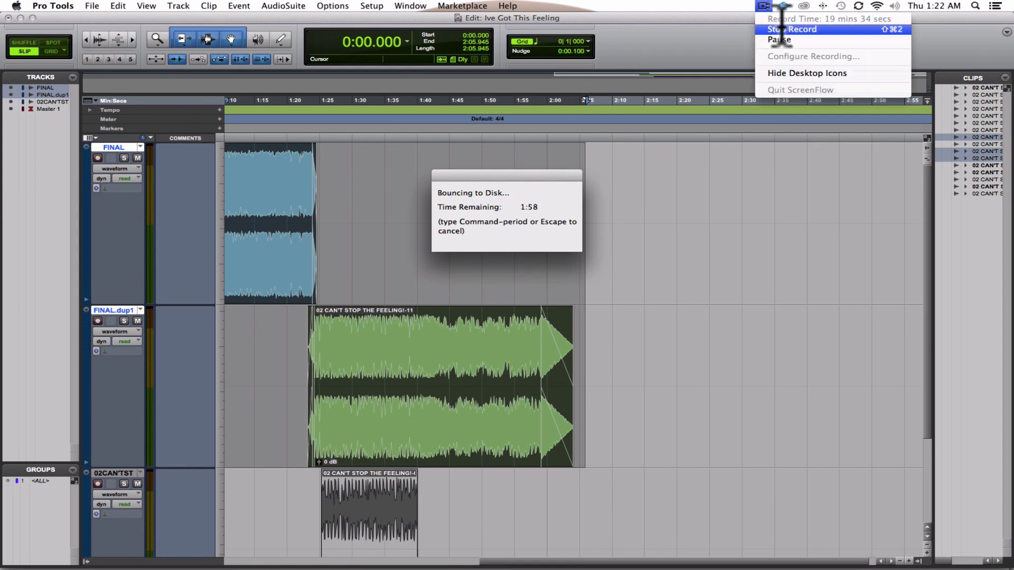